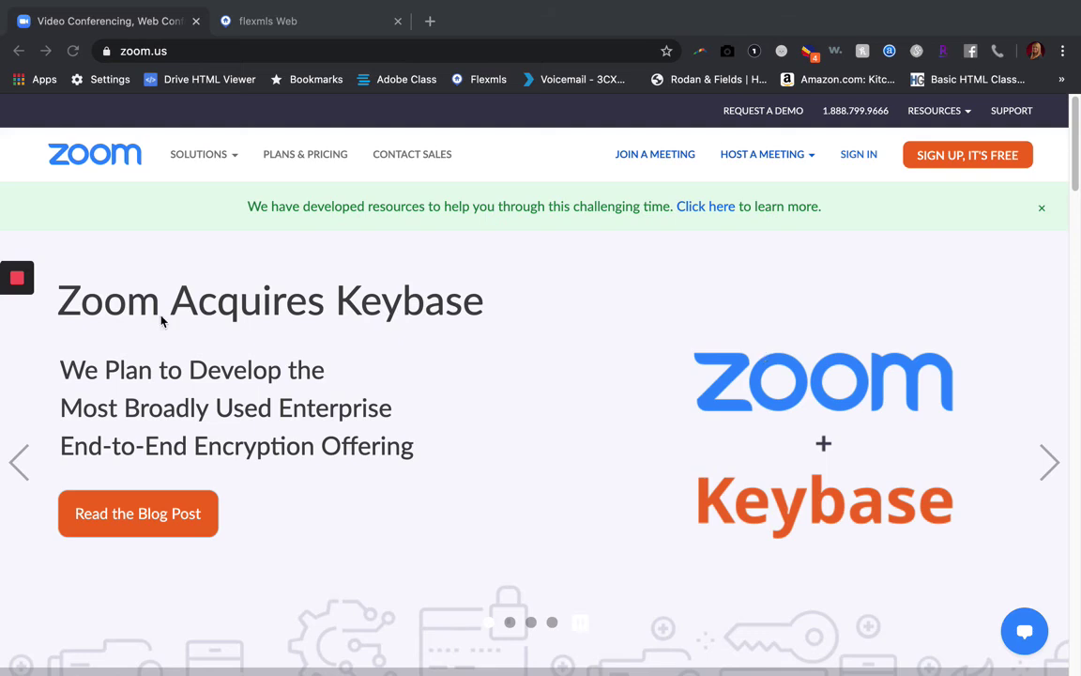
Sign in to the Zoom web portal with the account e-mail and password
click(179, 51)
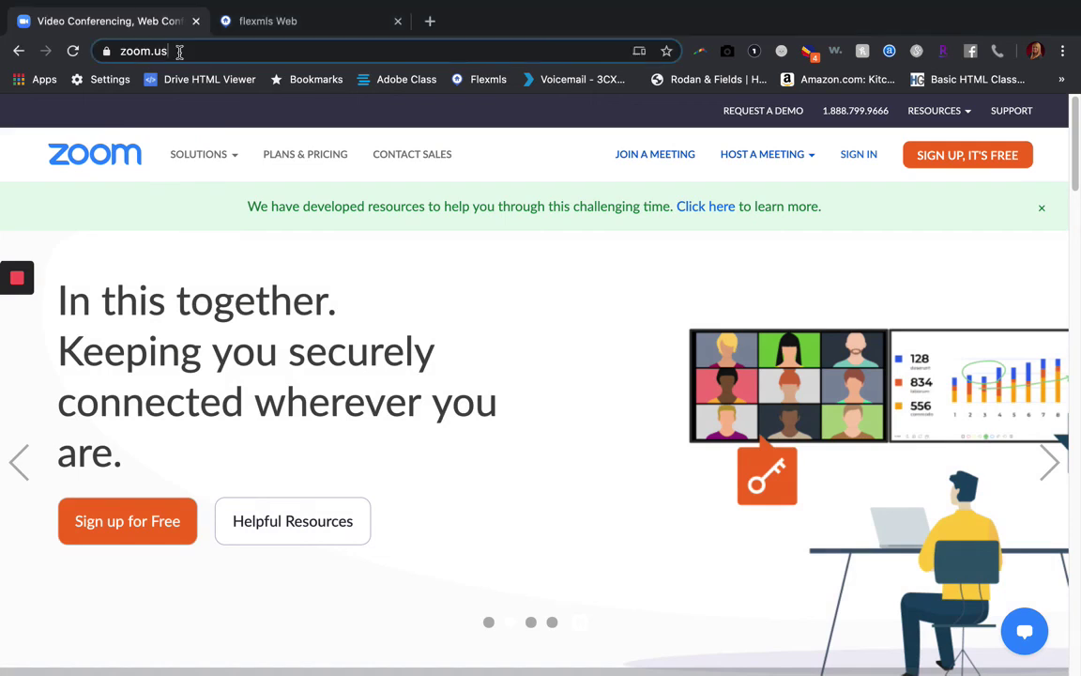
drag(179, 51, 107, 56)
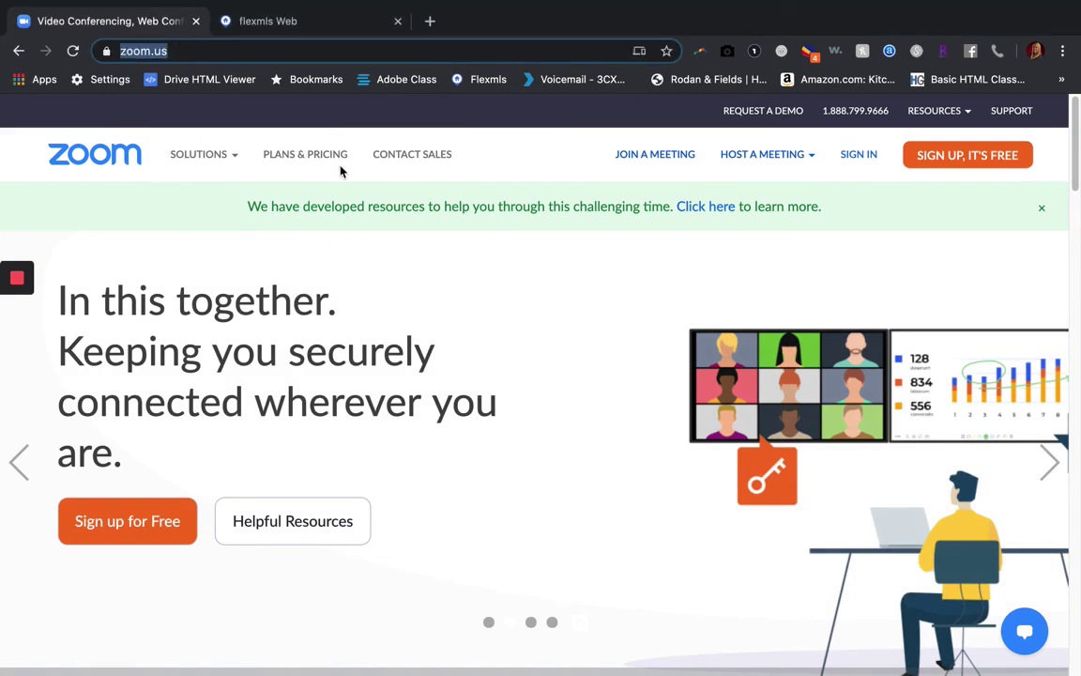
mouse_move(232, 154)
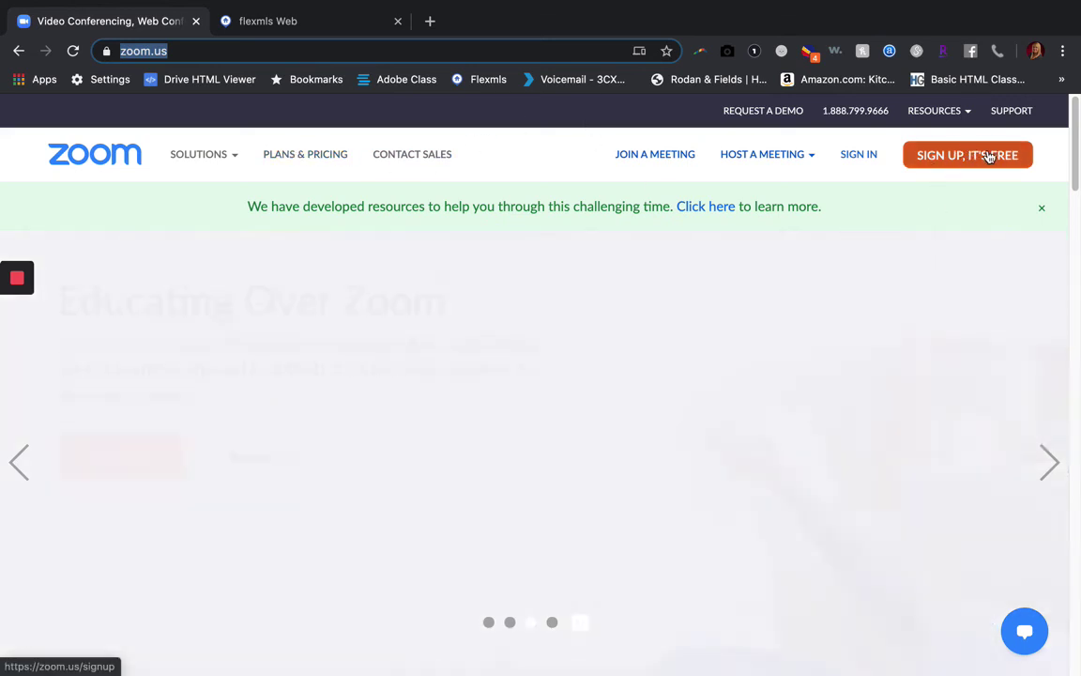
click(857, 155)
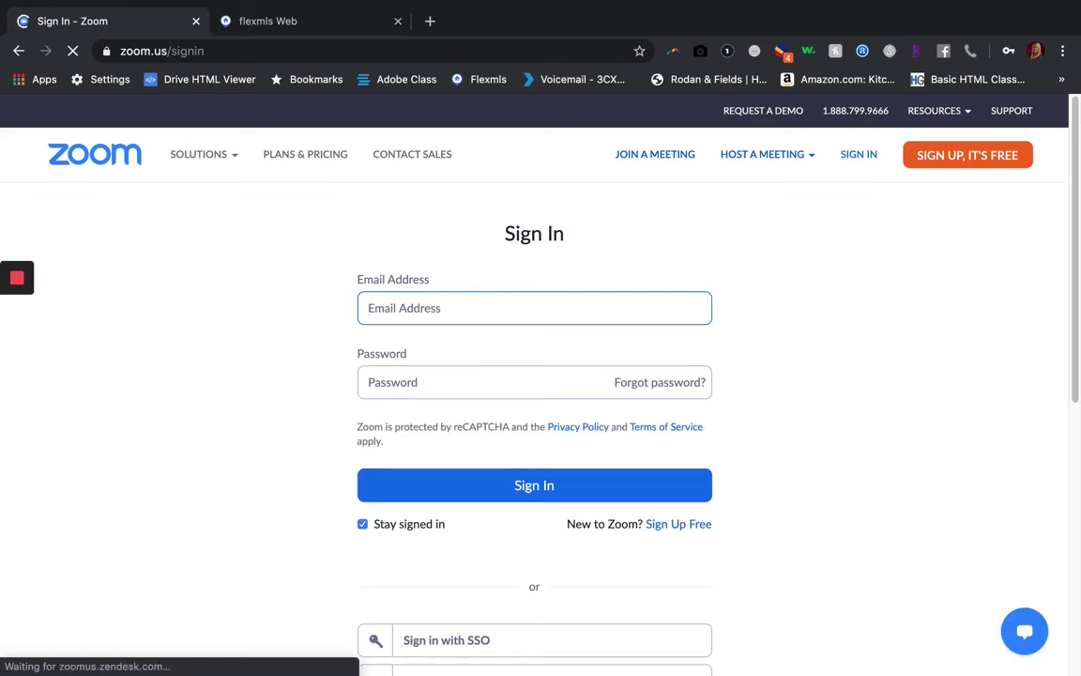
text(kessi)
key(BackSpace)
key(BackSpace)
key(BackSpace)
key(BackSpace)
key(BackSpace)
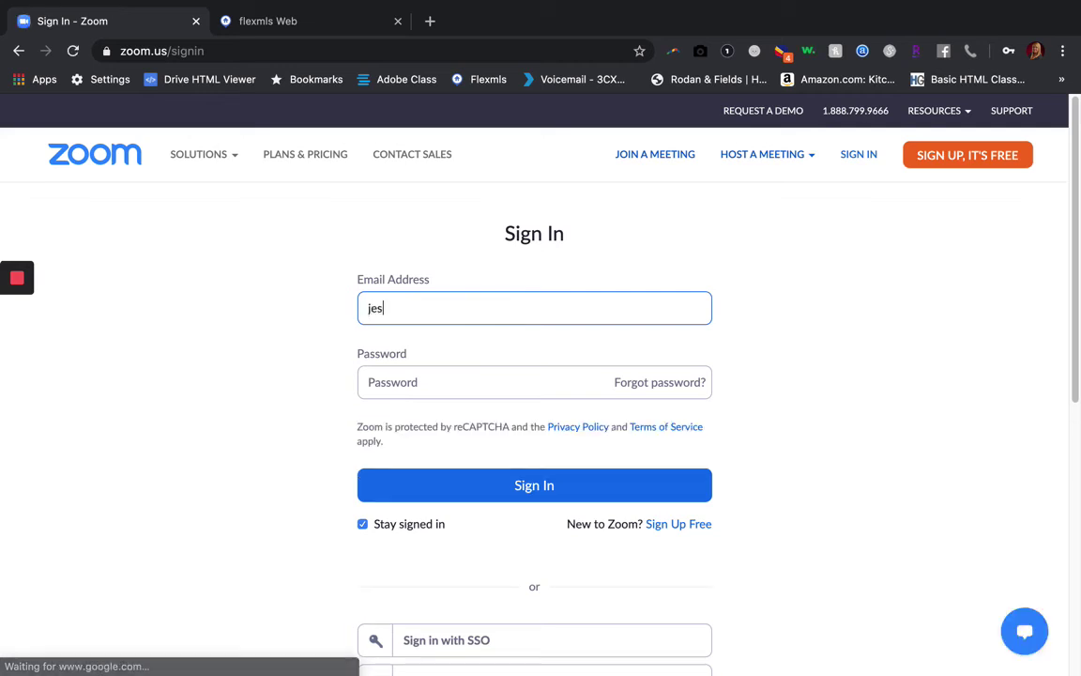
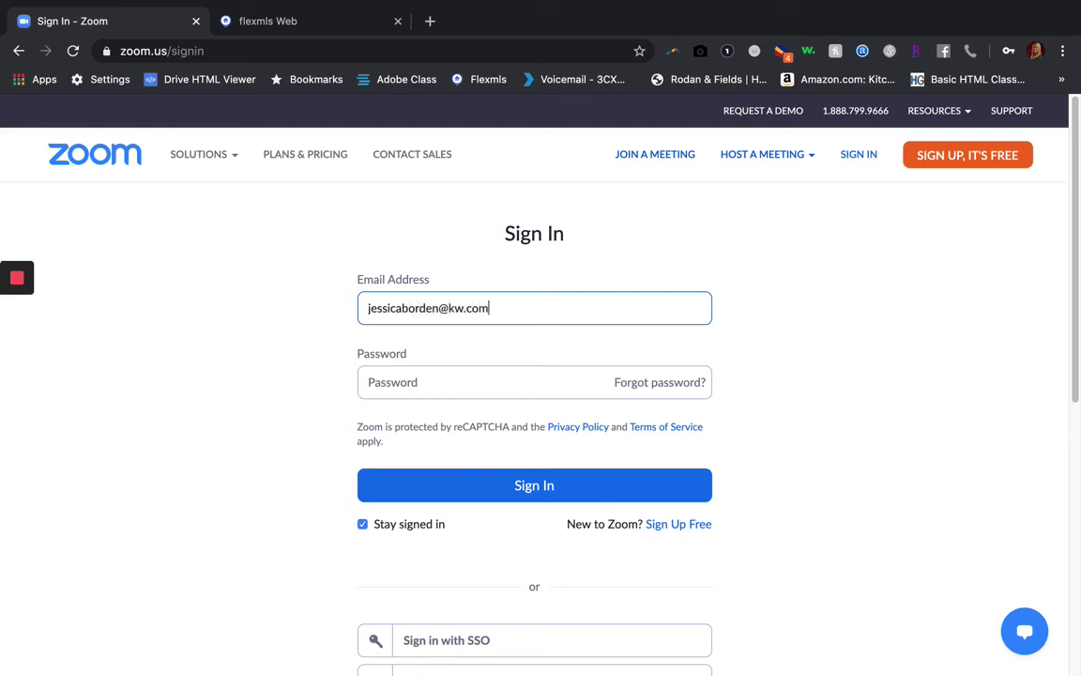
key(Tab)
text(•••••••••••)
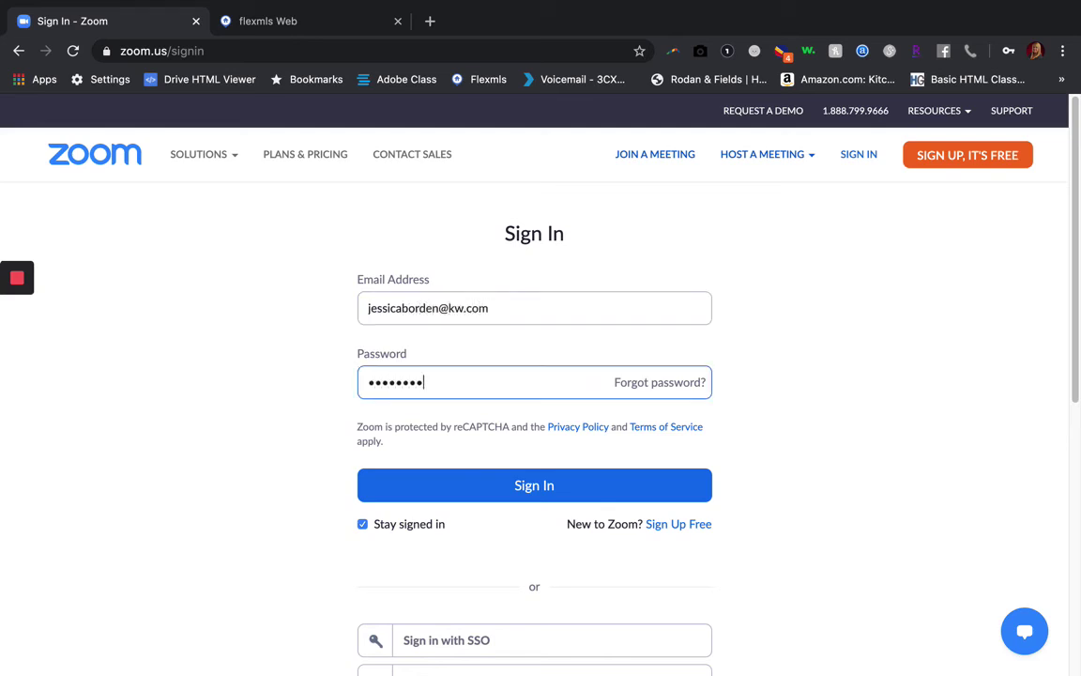
key(Return)
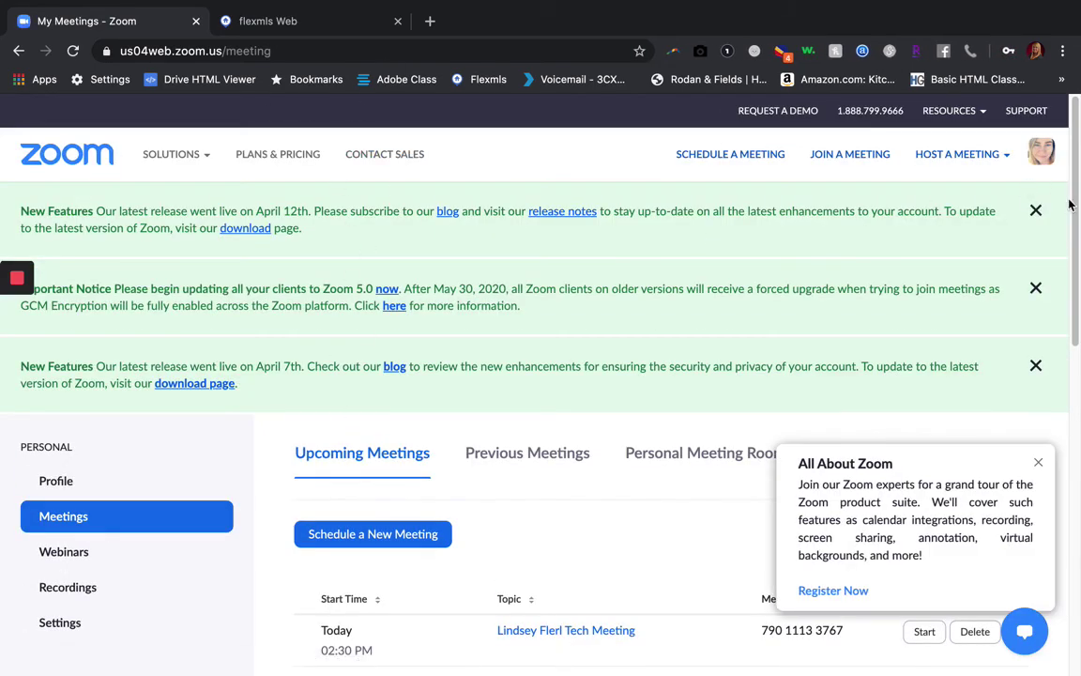
Dismiss the two New Features notices, the Zoom 5.0 update notice and the All About Zoom popup
click(1035, 210)
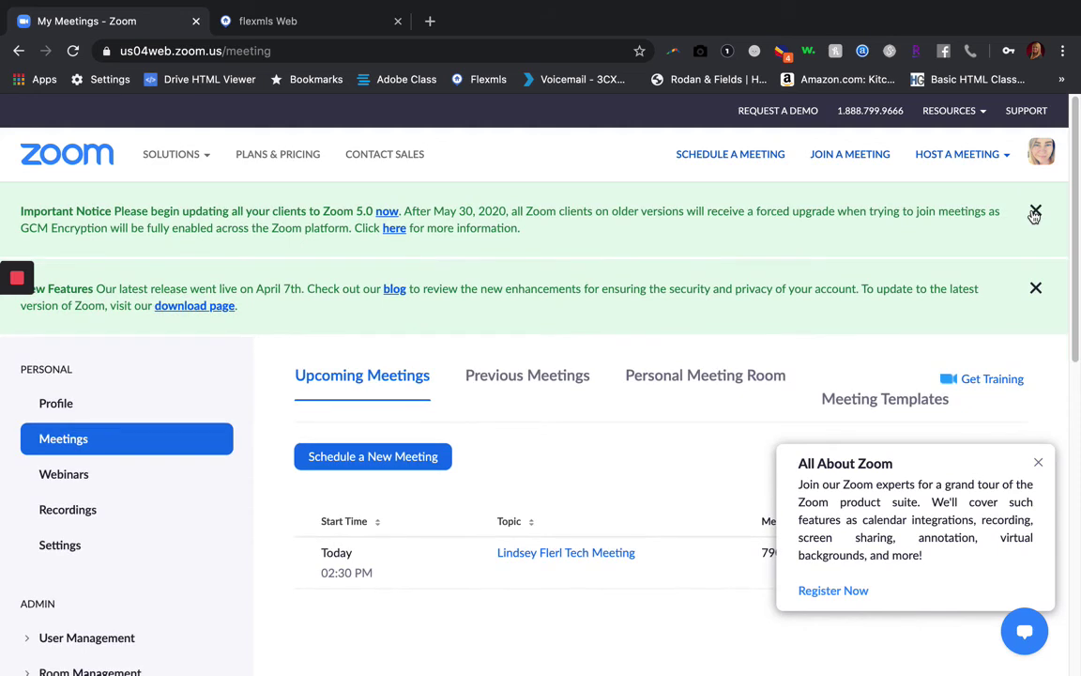
click(1036, 212)
click(1035, 215)
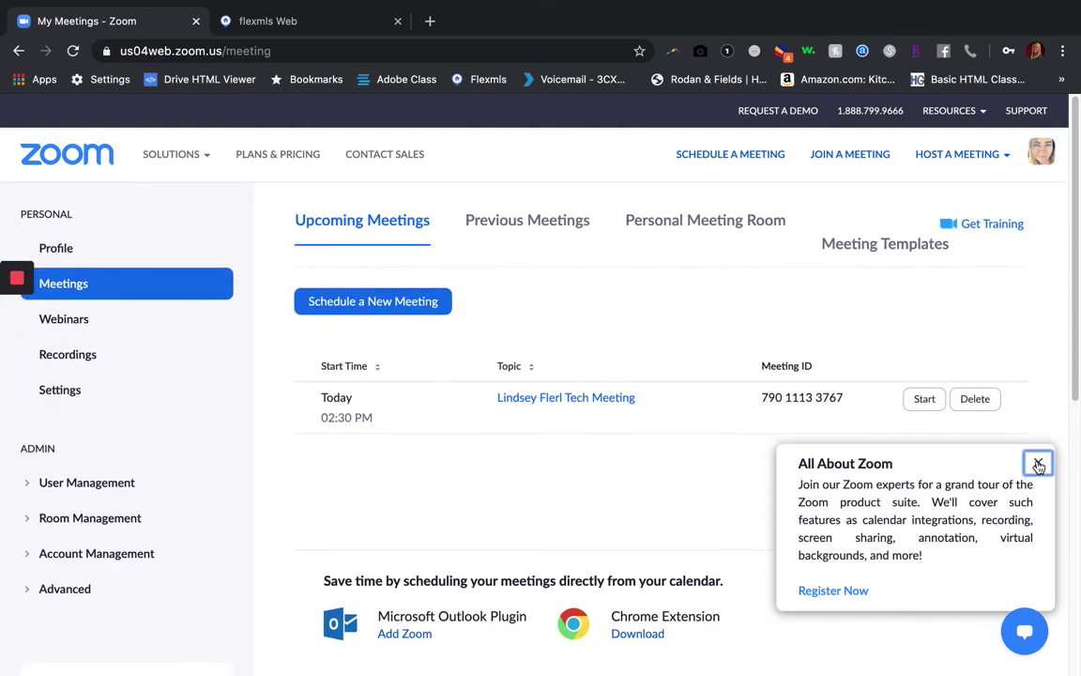
click(1038, 462)
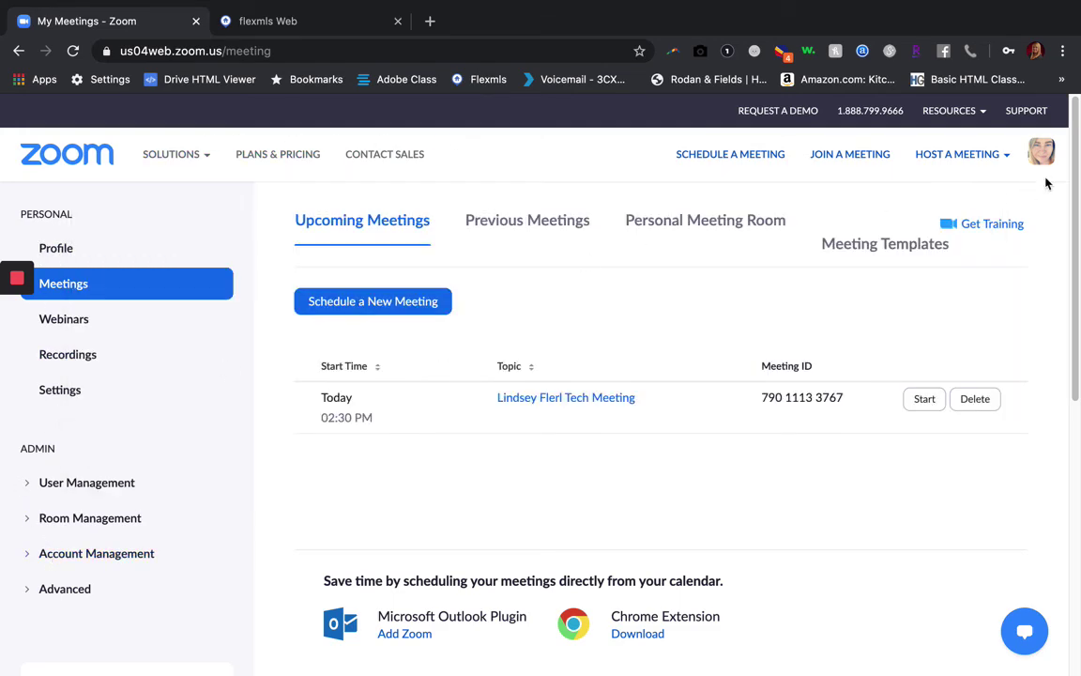
mouse_move(906, 150)
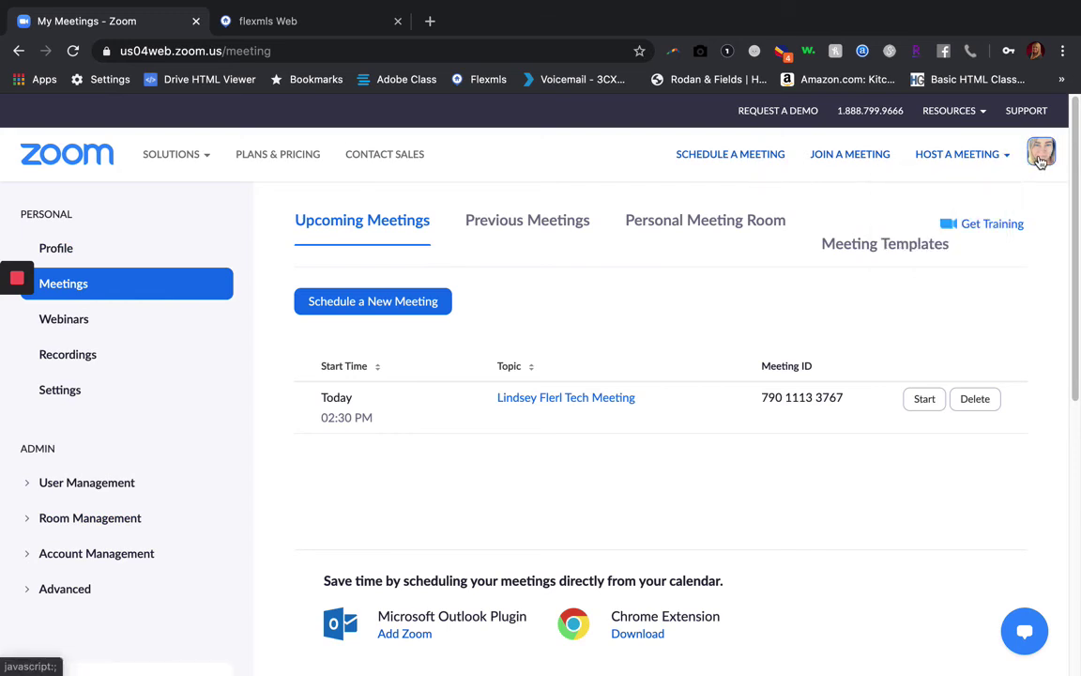
mouse_move(1040, 152)
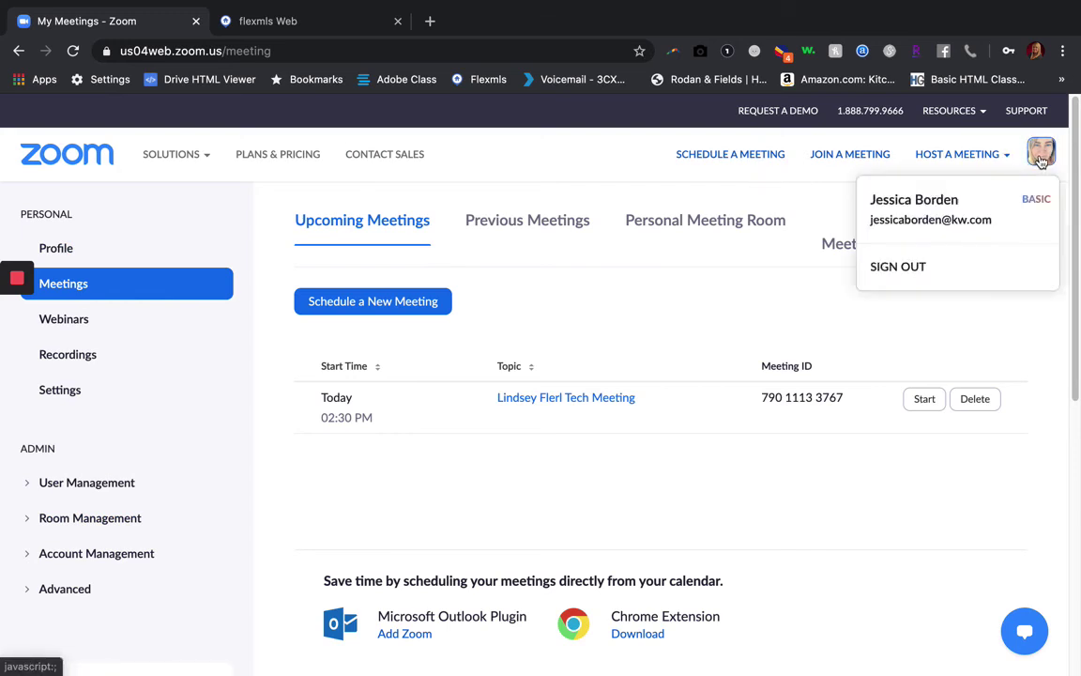
Open the Profile page, clear its three notice banners, then go back to Meetings
click(941, 219)
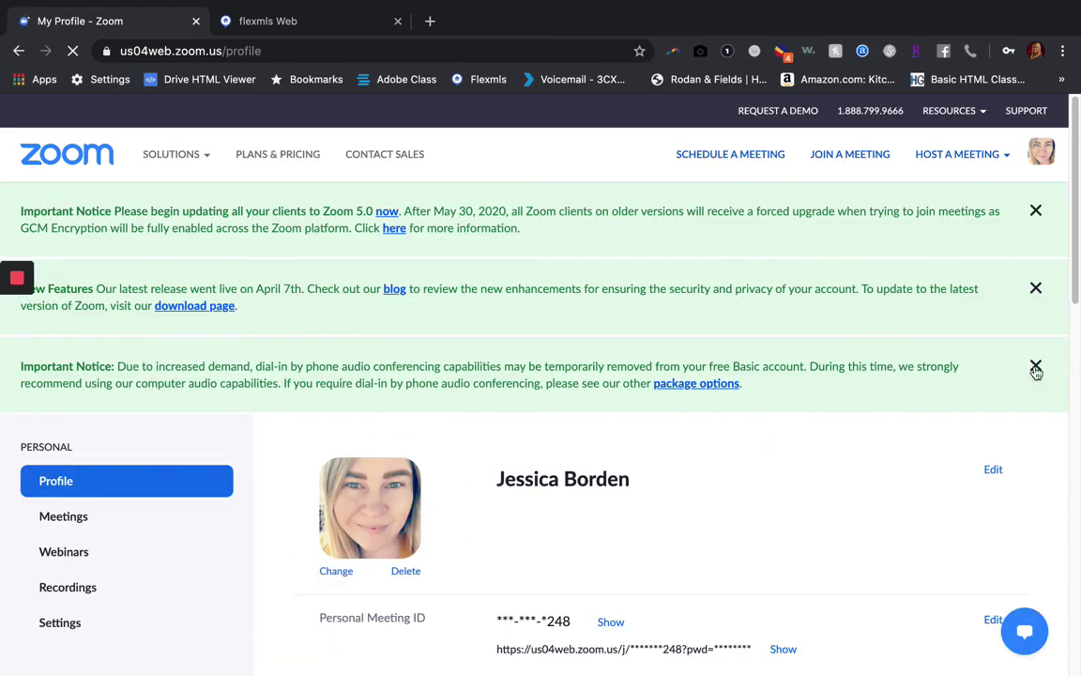
click(1036, 367)
click(1037, 291)
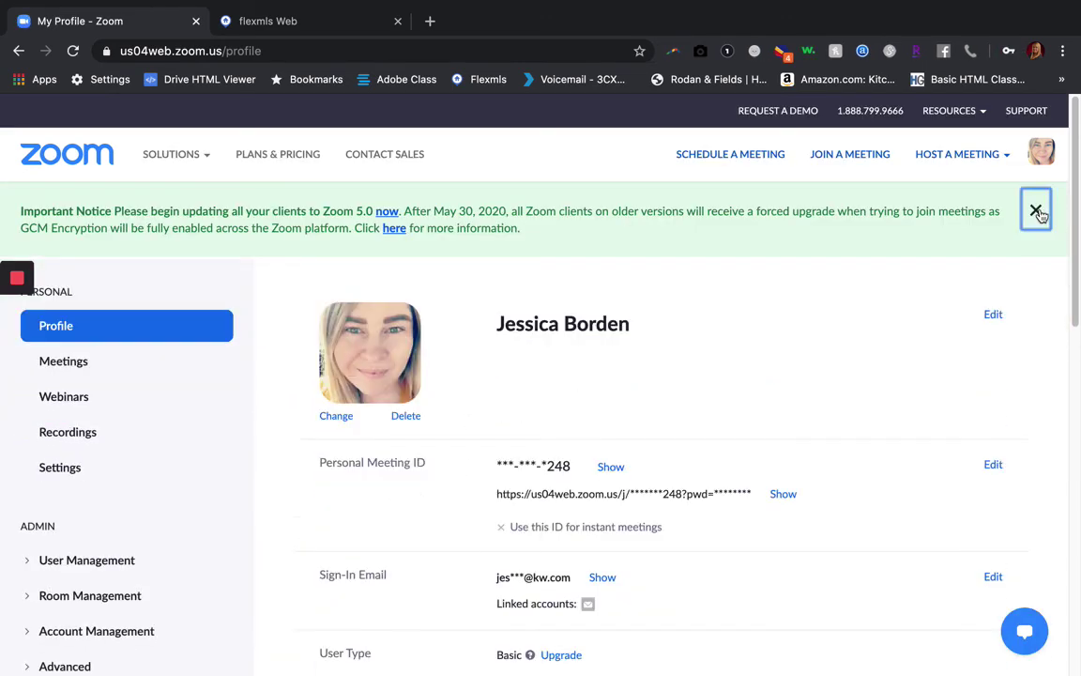
click(1036, 211)
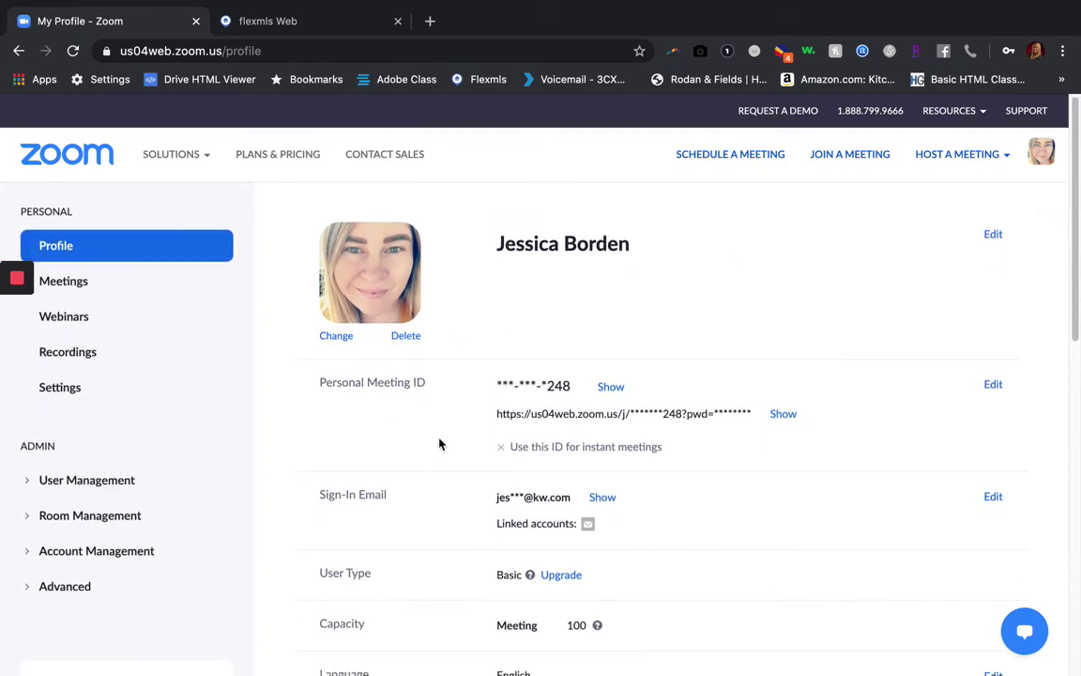
scroll(439, 444, down, 4)
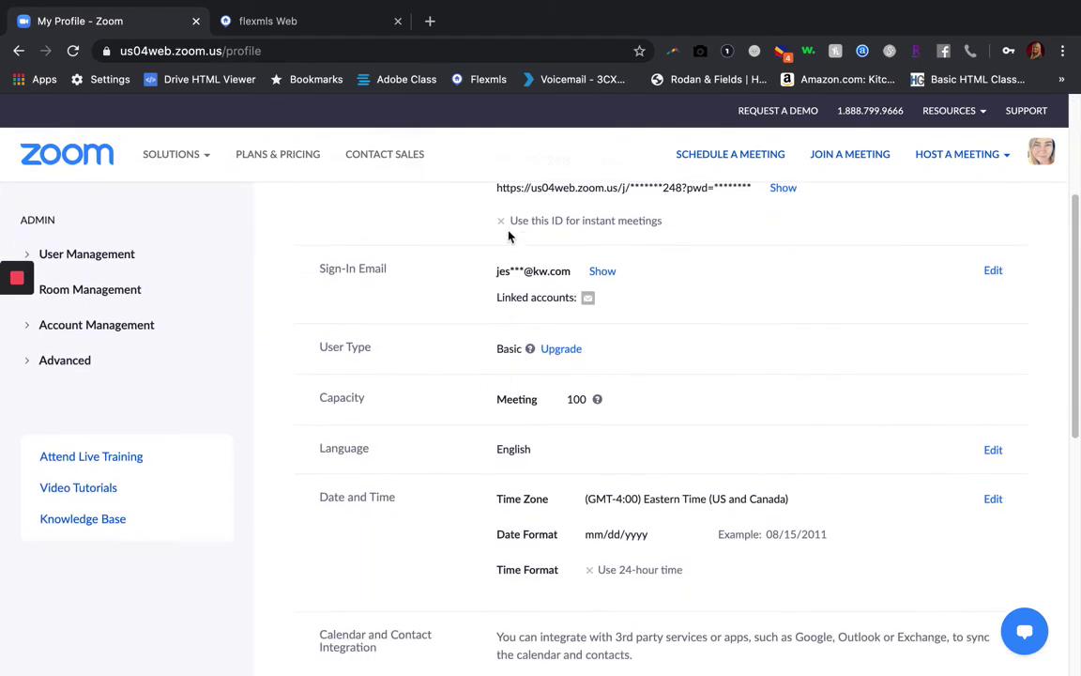
scroll(430, 434, up, 4)
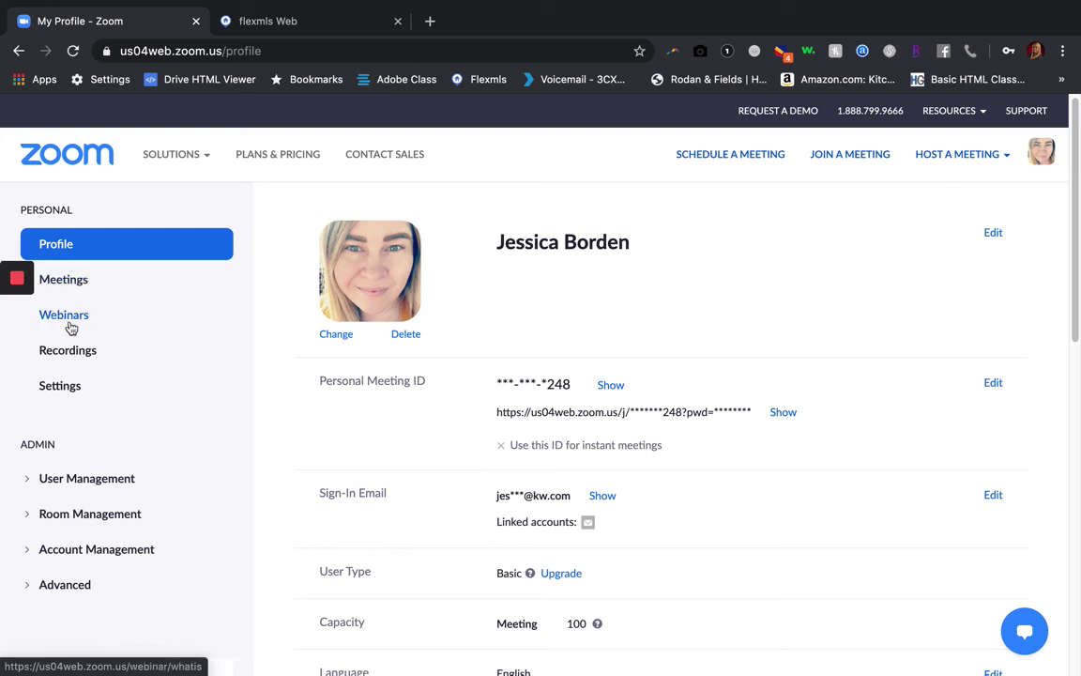
click(72, 287)
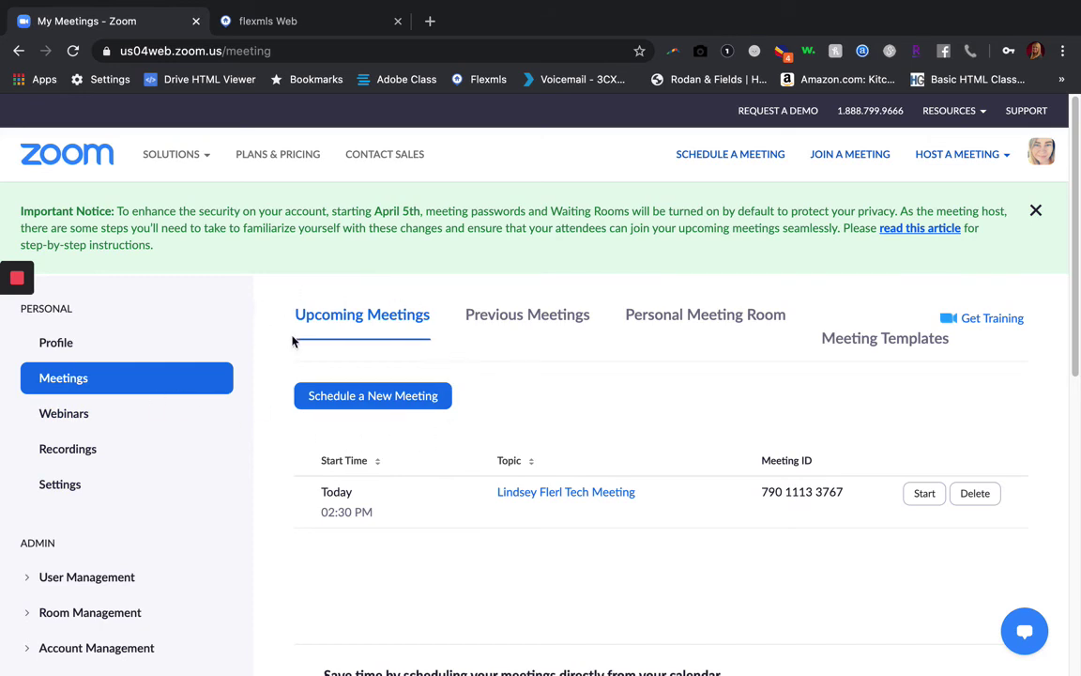
click(507, 315)
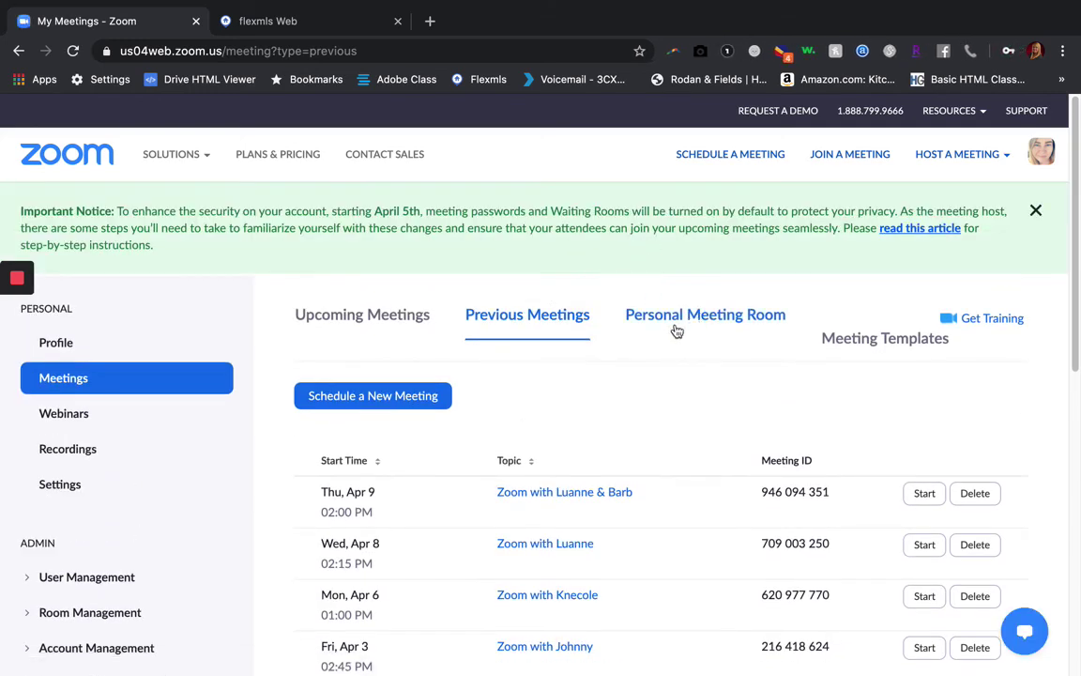
click(699, 319)
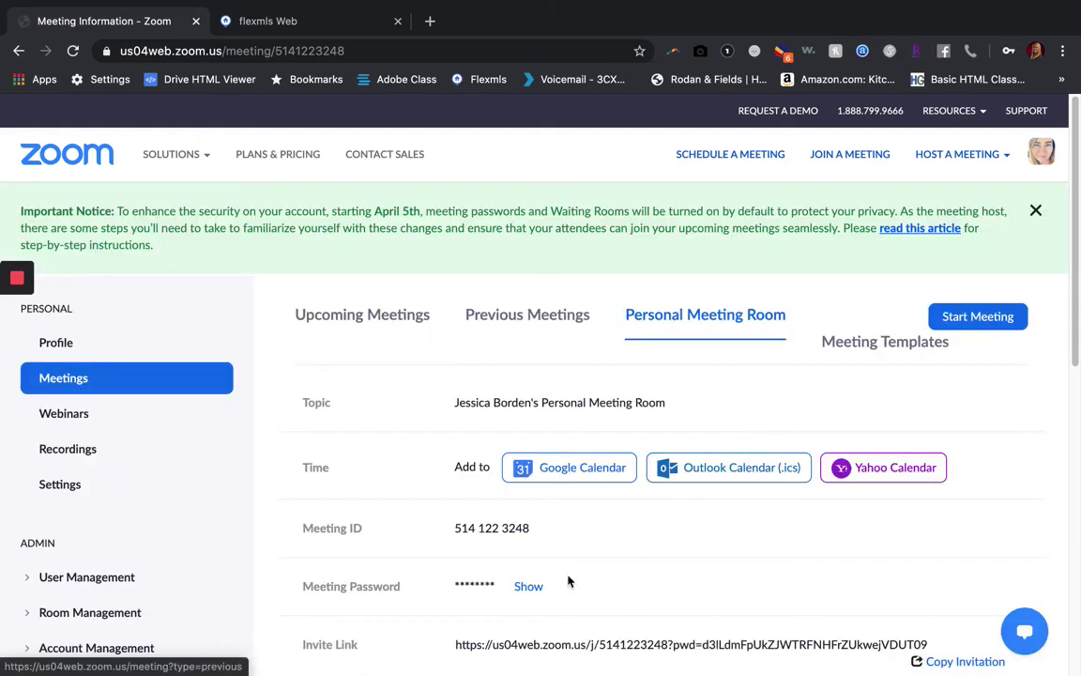
click(353, 317)
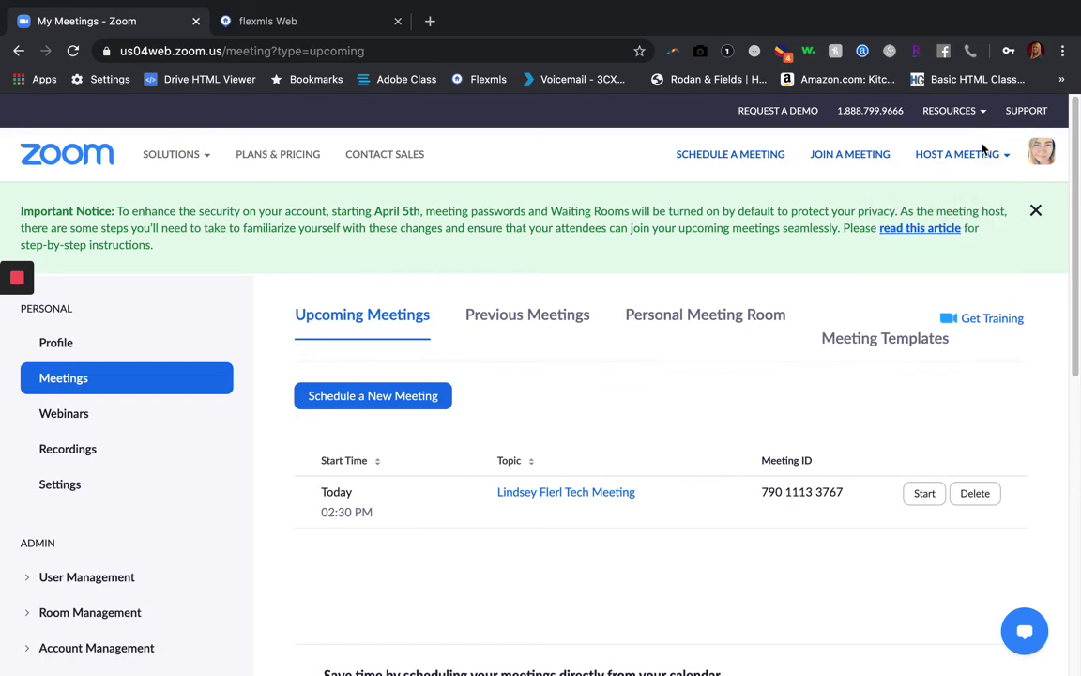
mouse_move(967, 155)
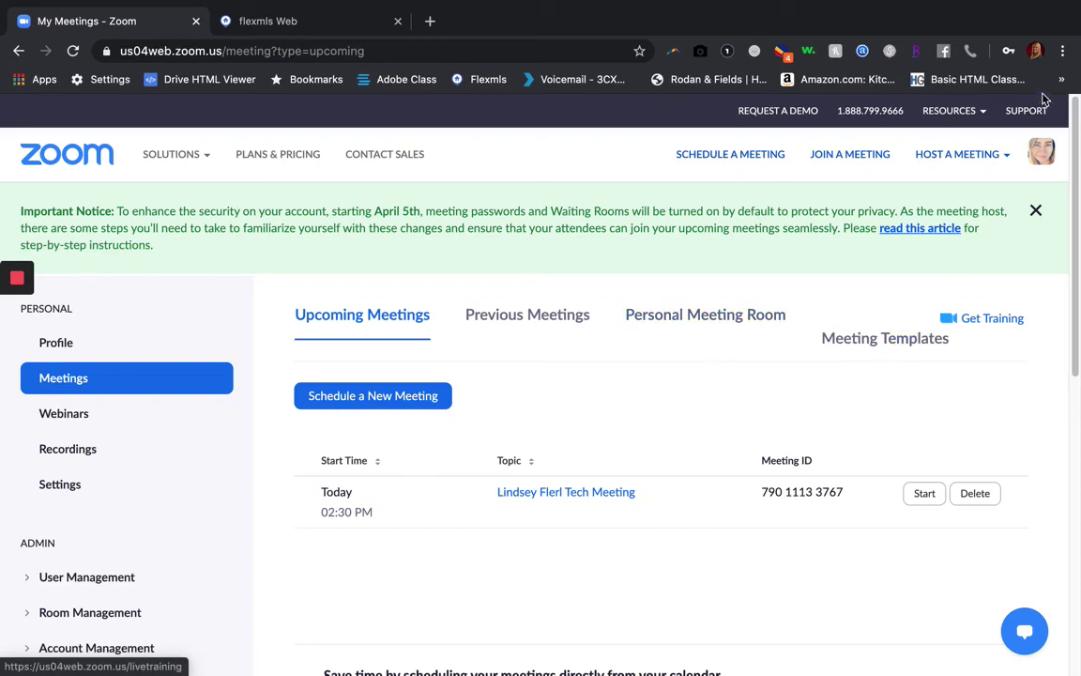
mouse_move(949, 110)
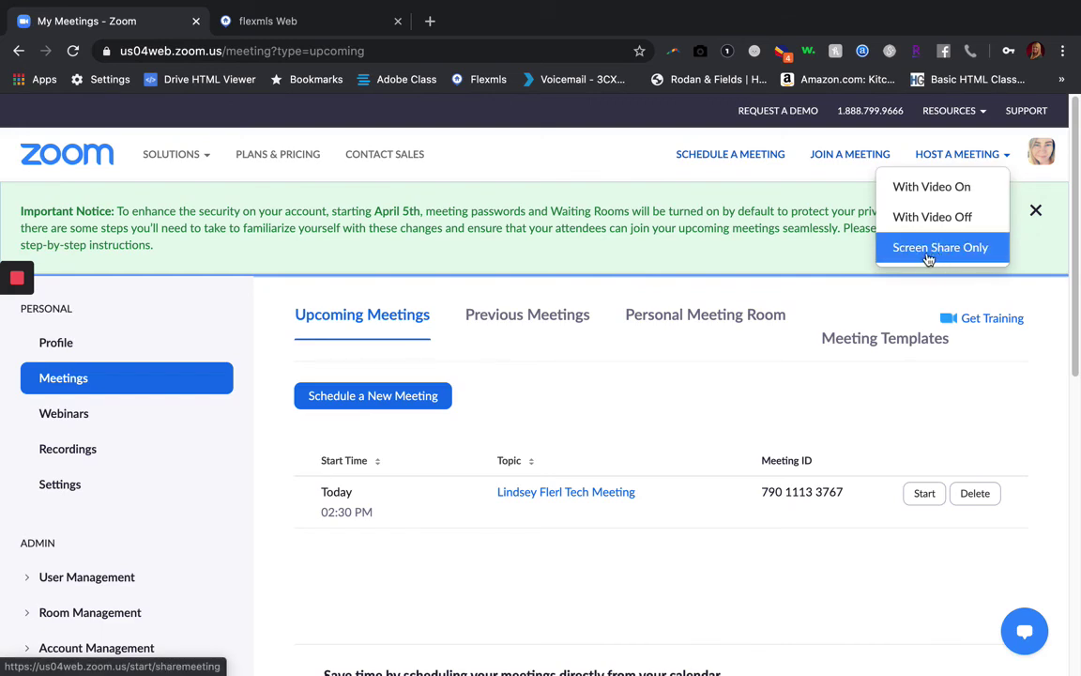
Start scheduling a new meeting and rename its topic to 'Sample Meeting'
click(374, 396)
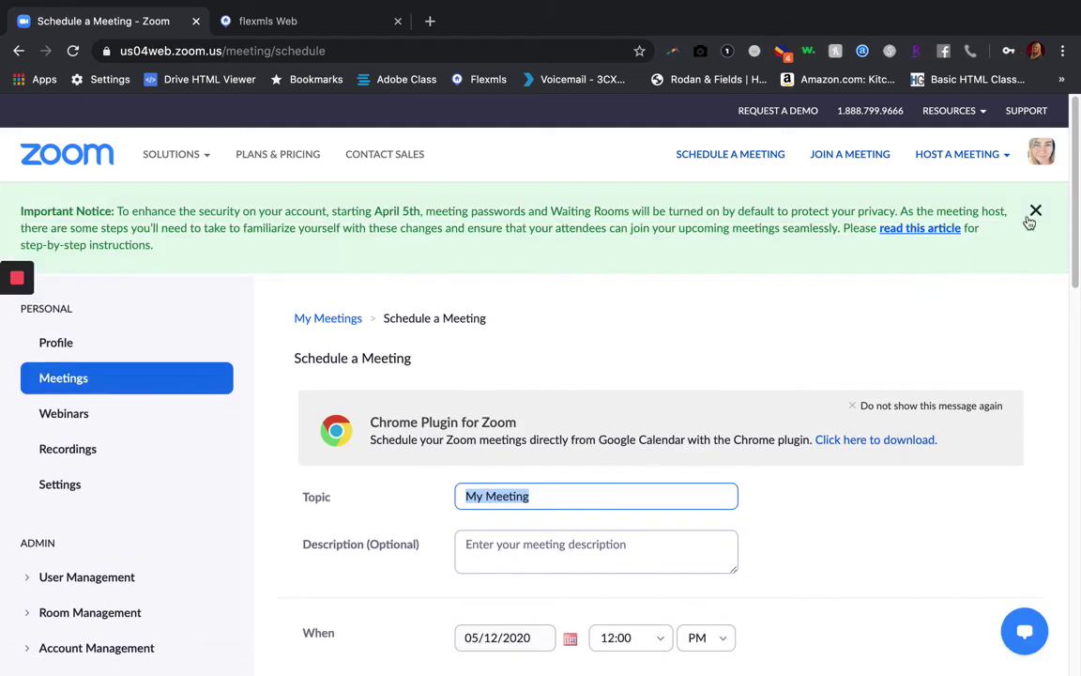
click(1034, 212)
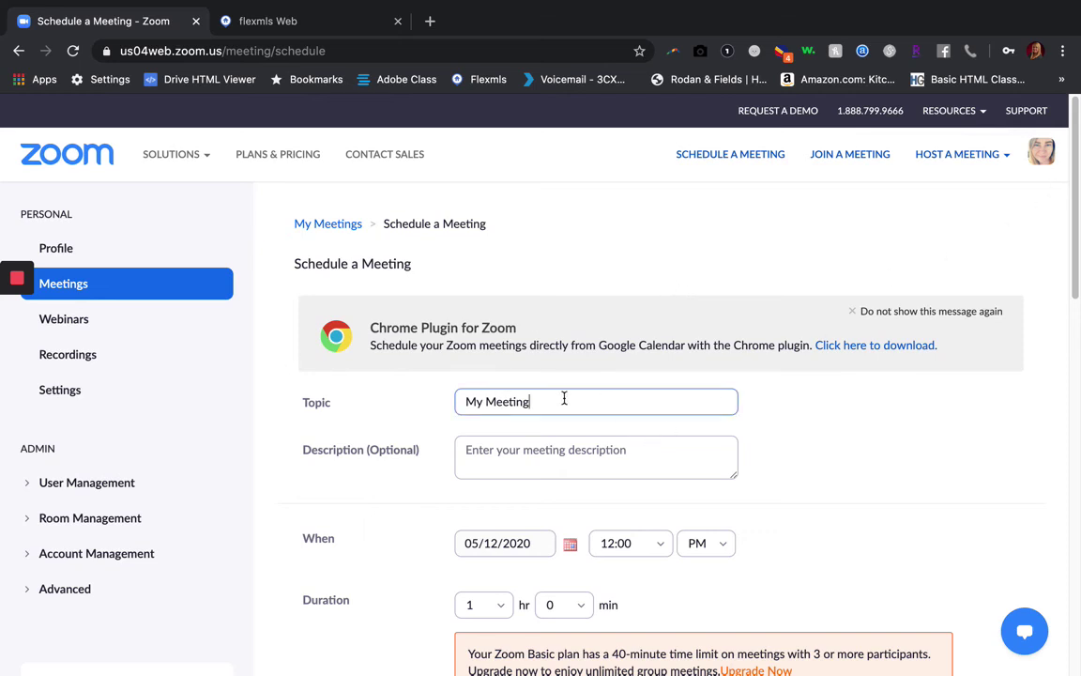
drag(565, 398, 397, 409)
text(Sample )
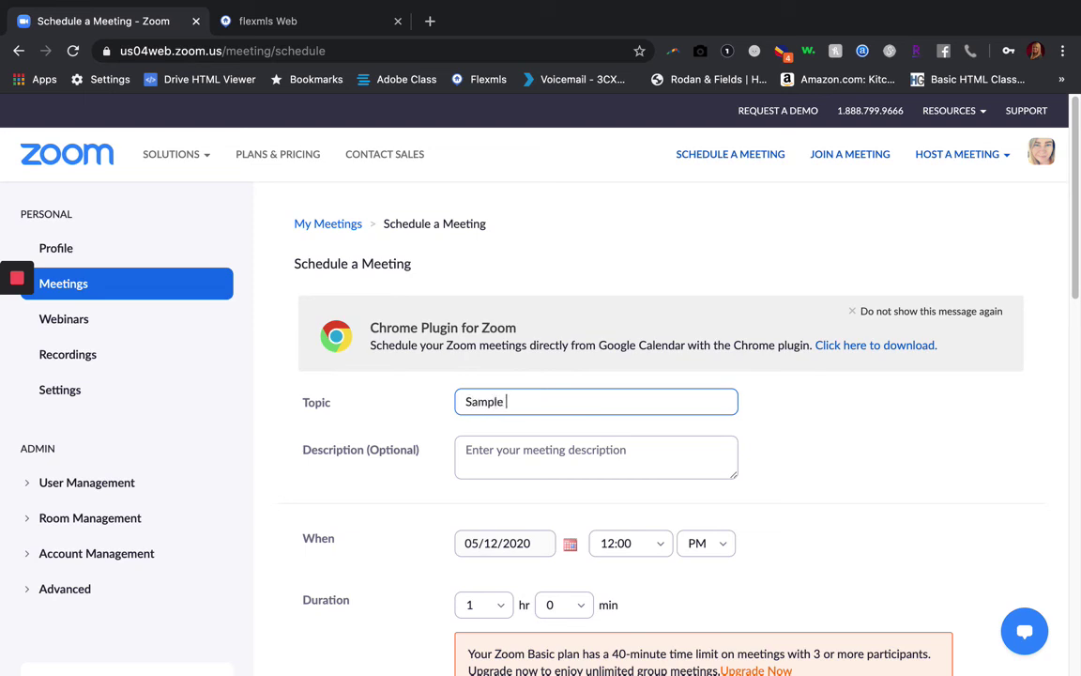
text(Meeting)
Add the description 'Information you want invitees to know...' and keep the date at 05/12/2020
click(479, 457)
text(Informat)
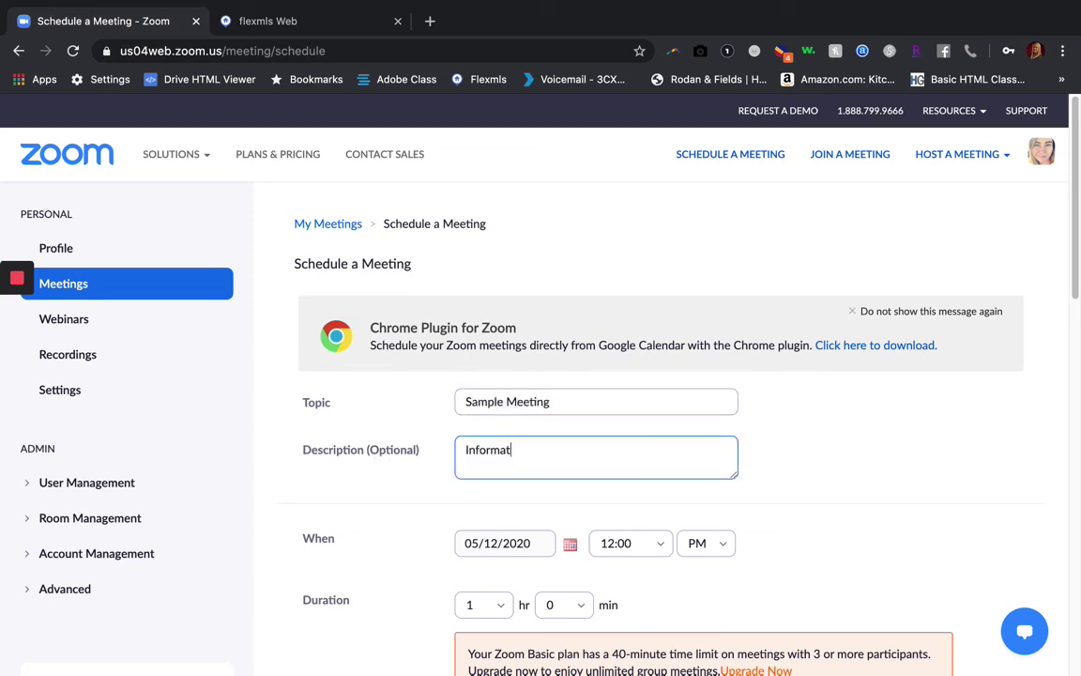
text(ion you want invitees to know...)
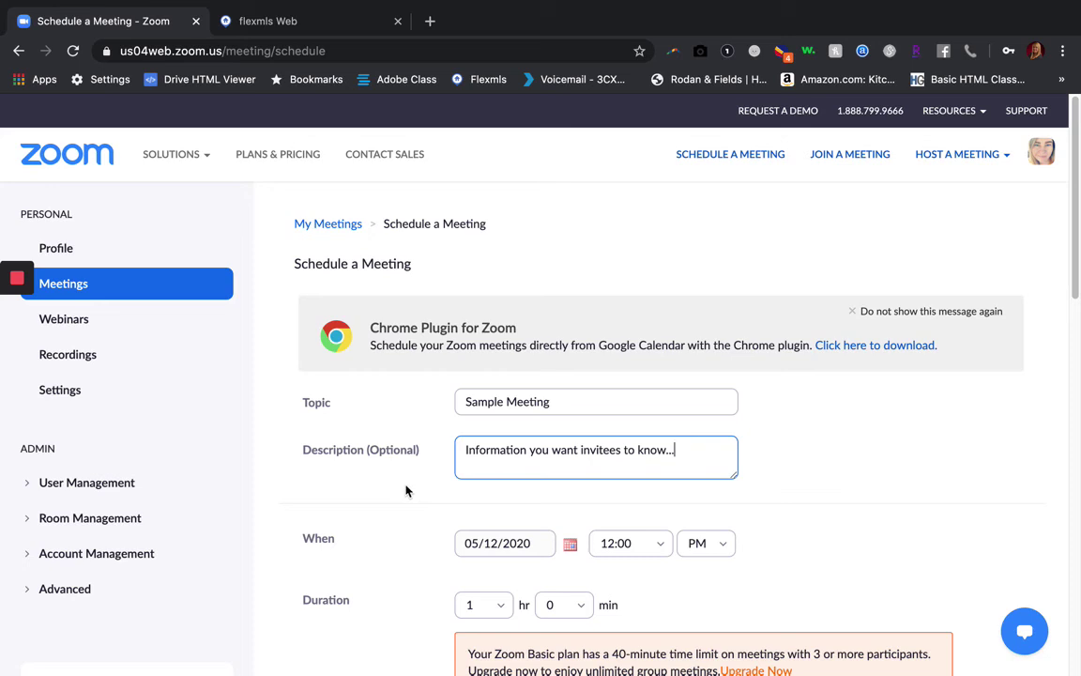
scroll(406, 490, down, 3)
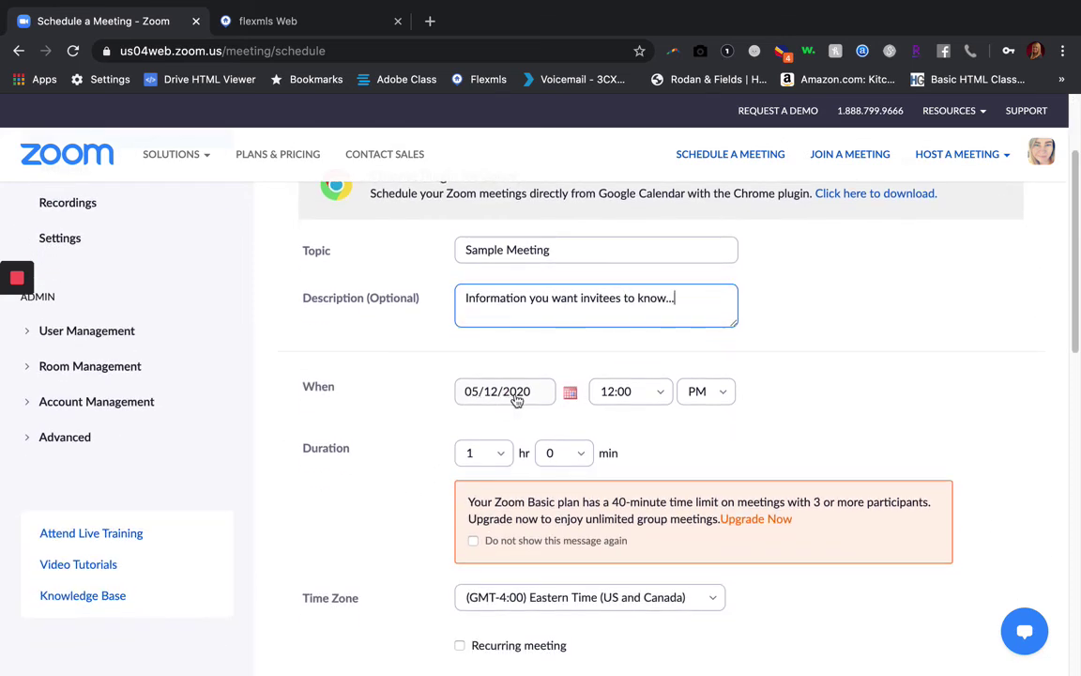
click(568, 394)
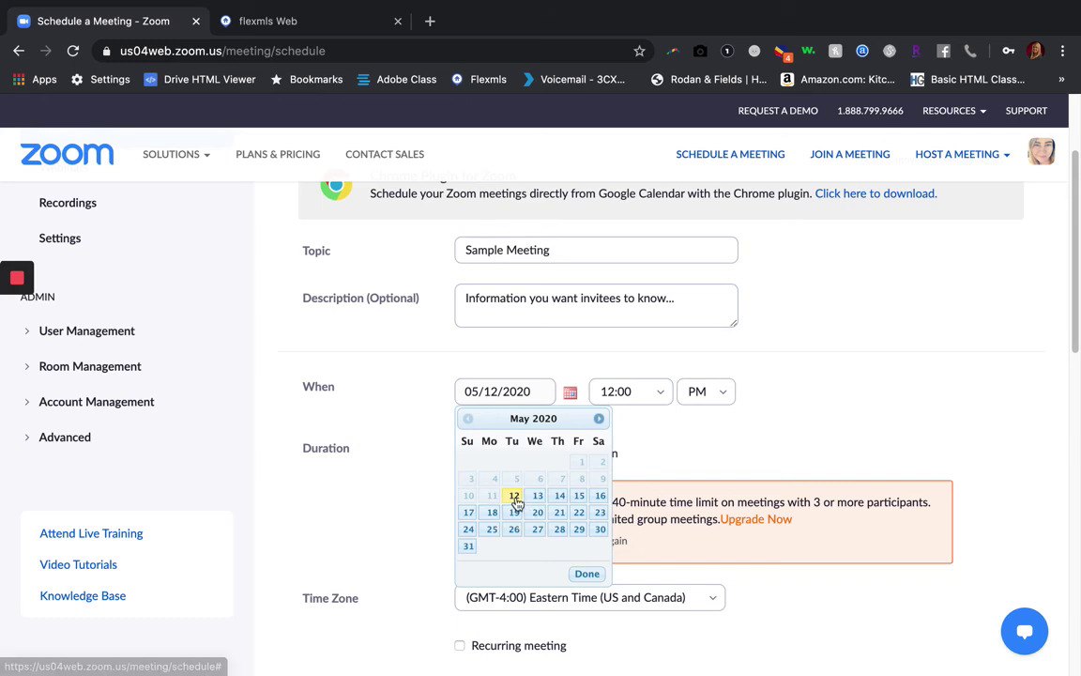
click(580, 530)
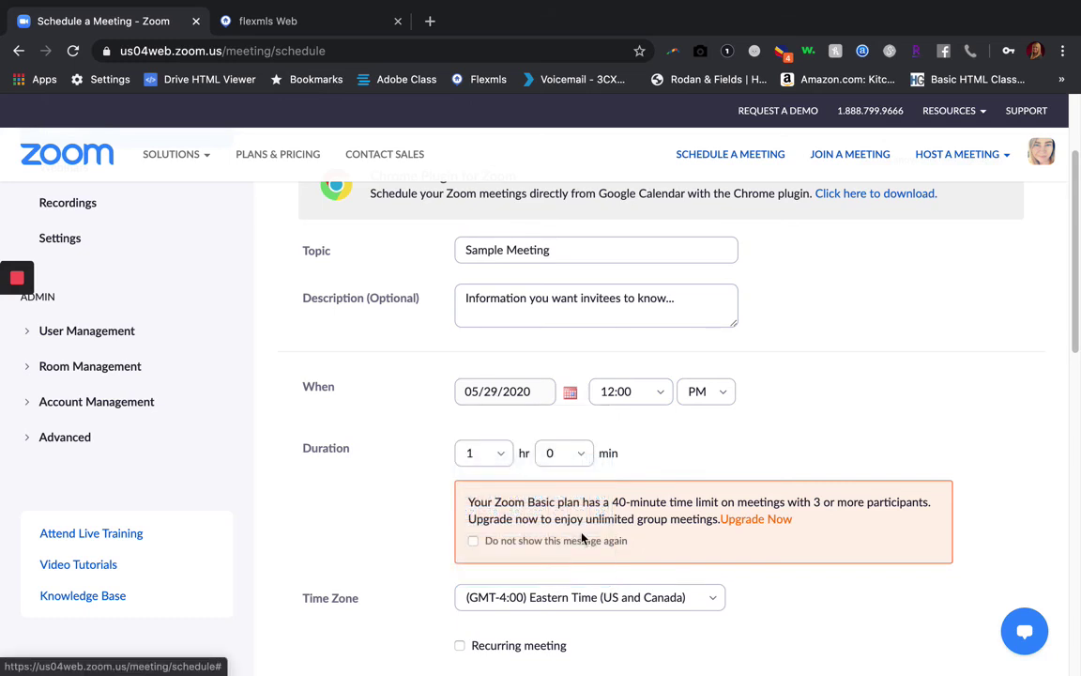
click(570, 392)
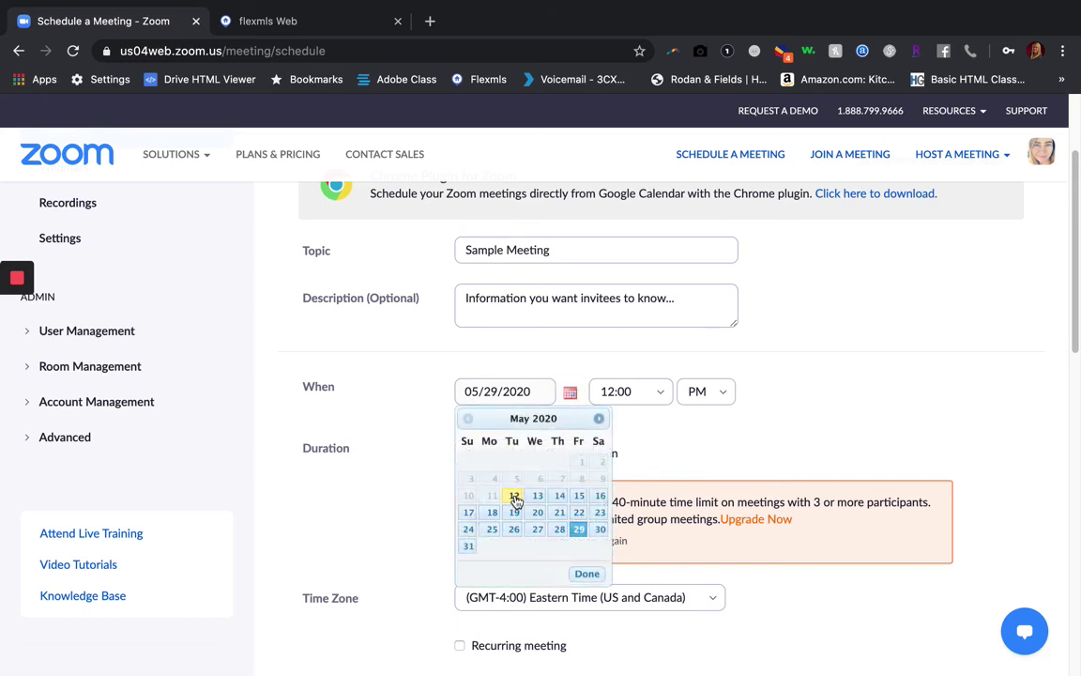
click(514, 496)
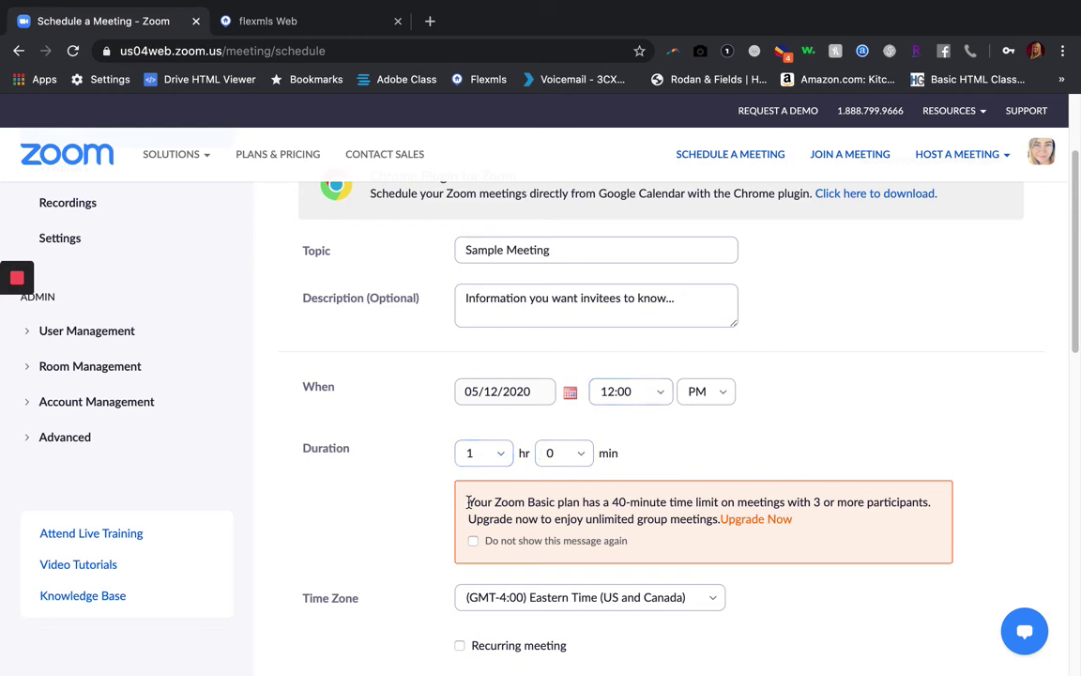
drag(467, 502, 640, 502)
drag(814, 502, 825, 504)
Set the start time to 11:00 AM and the duration to 0 hr 15 min
click(664, 400)
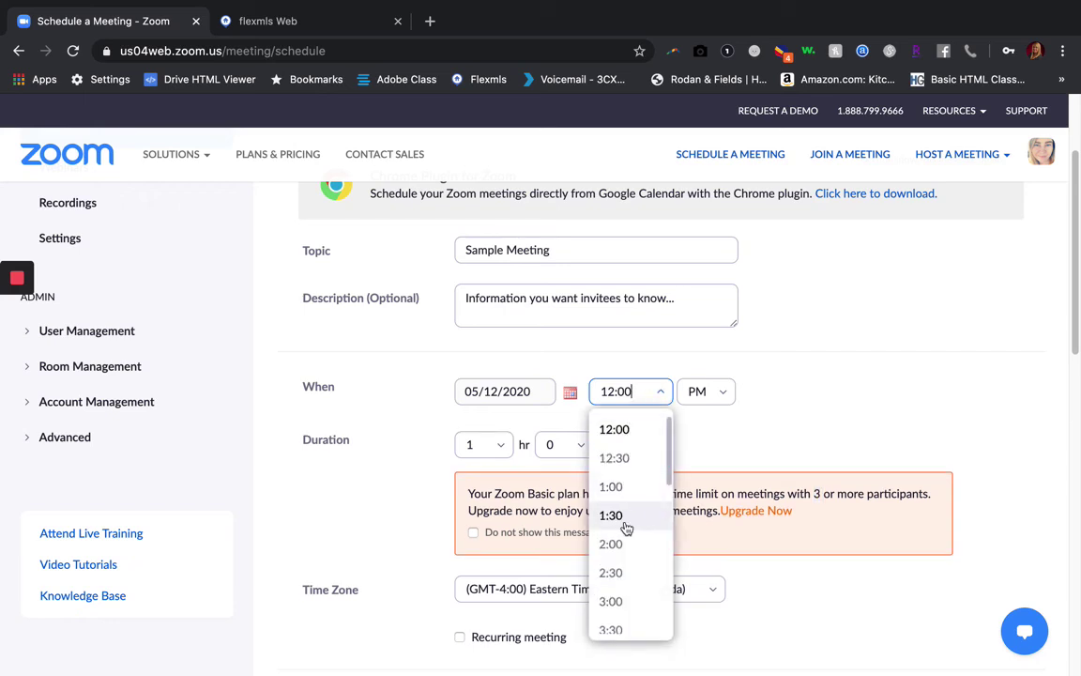
scroll(626, 528, down, 2)
scroll(627, 529, down, 5)
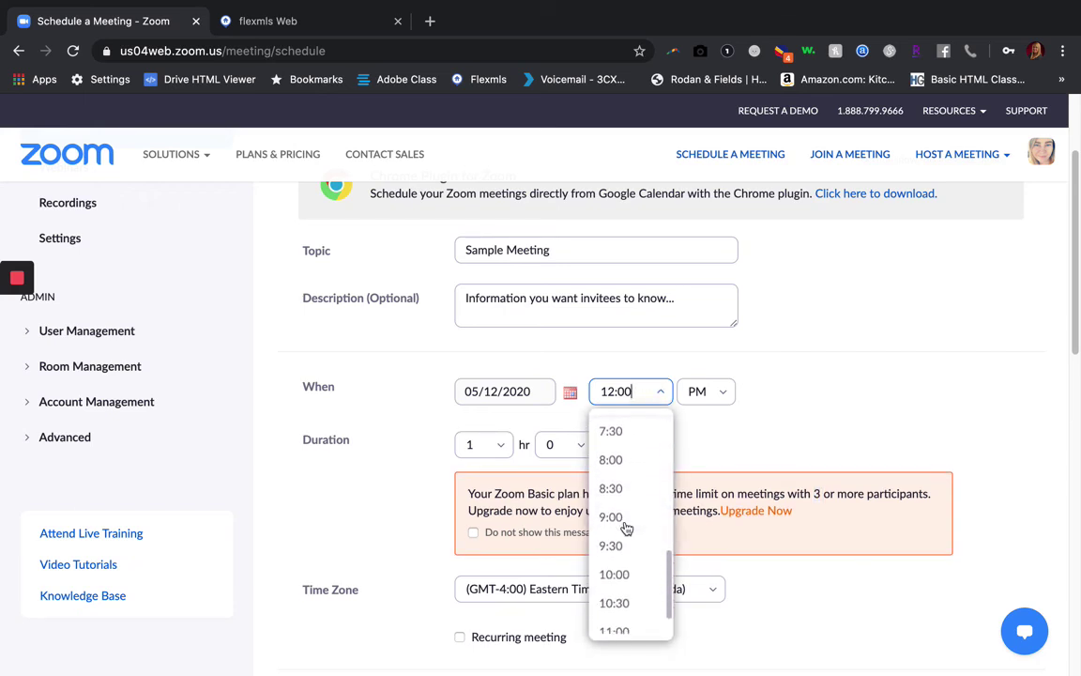
click(630, 590)
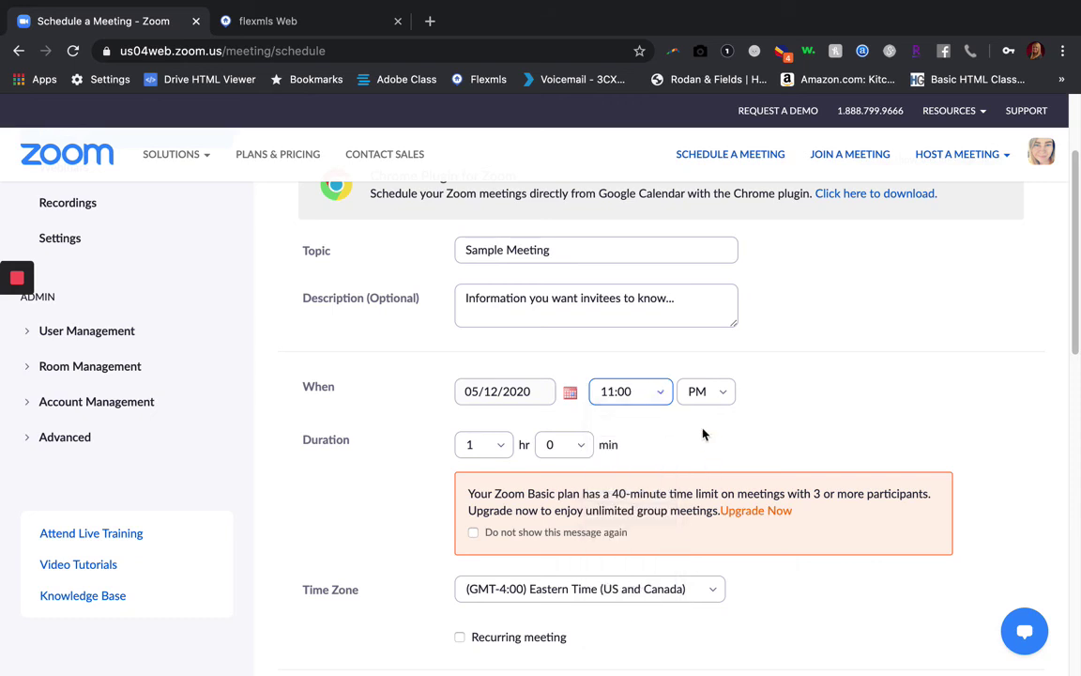
click(714, 395)
click(705, 428)
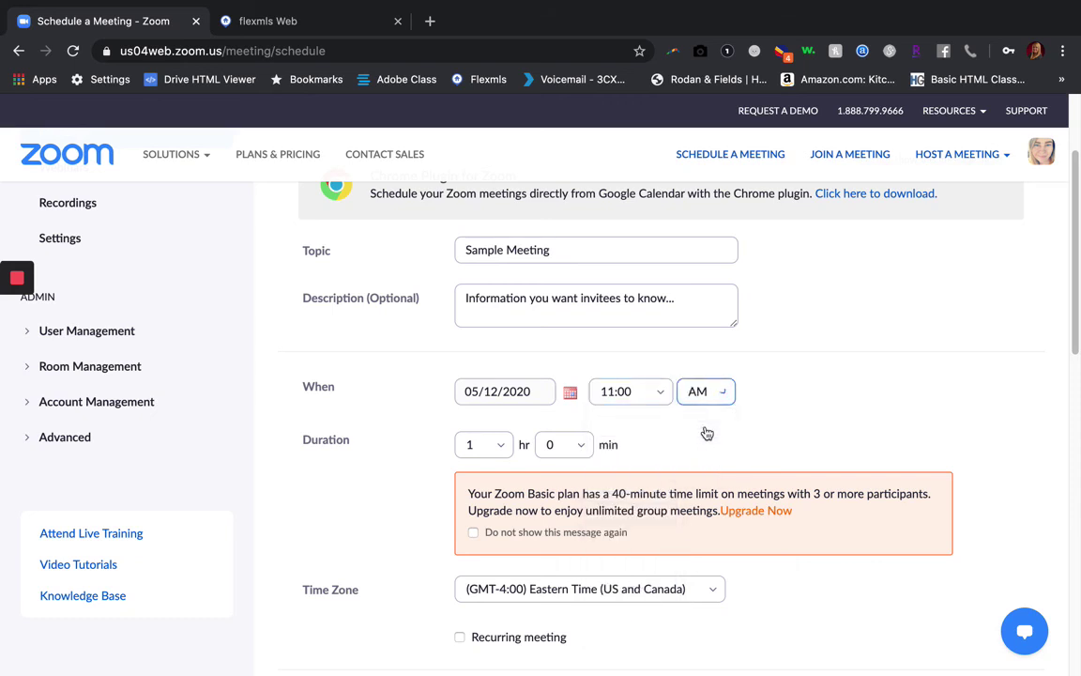
click(500, 448)
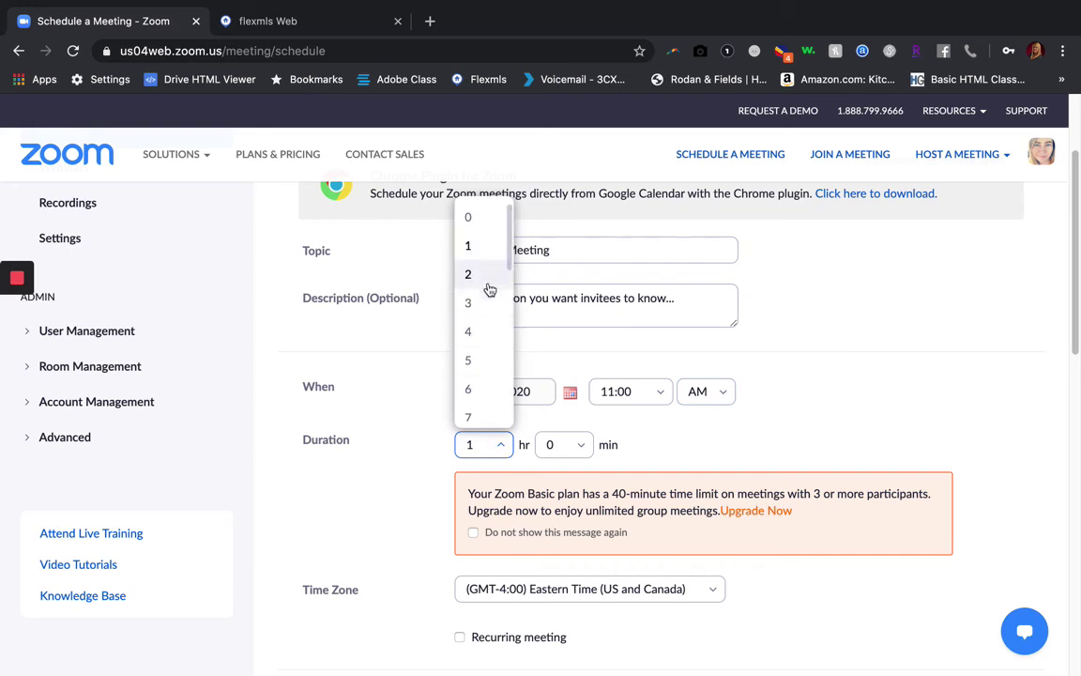
click(481, 221)
click(563, 445)
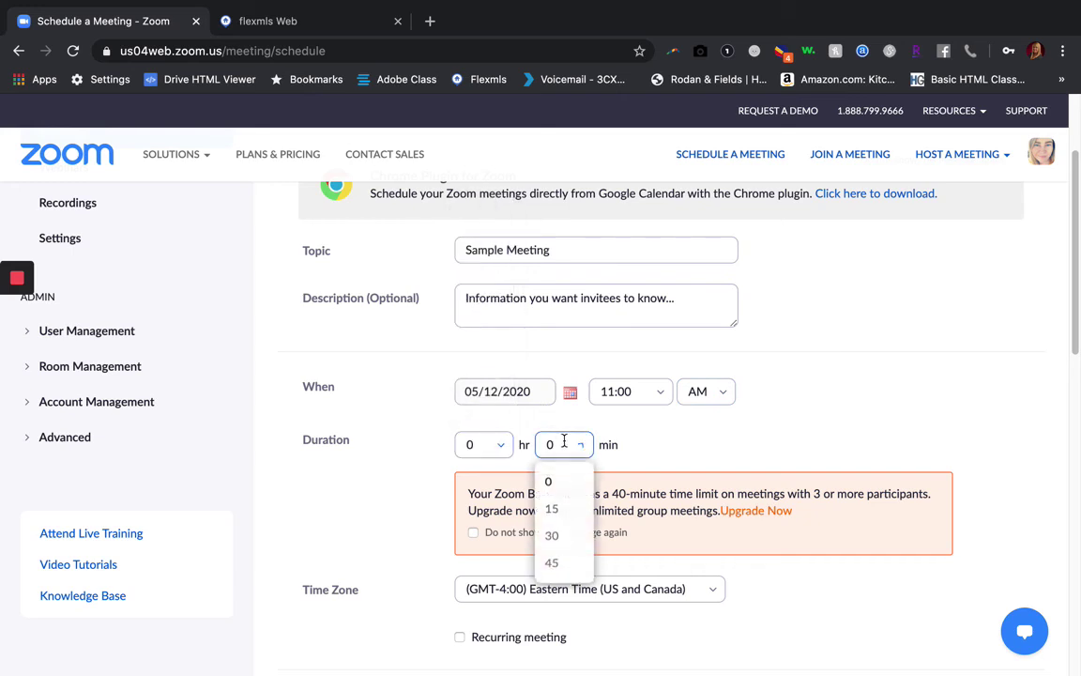
click(563, 509)
scroll(693, 437, down, 3)
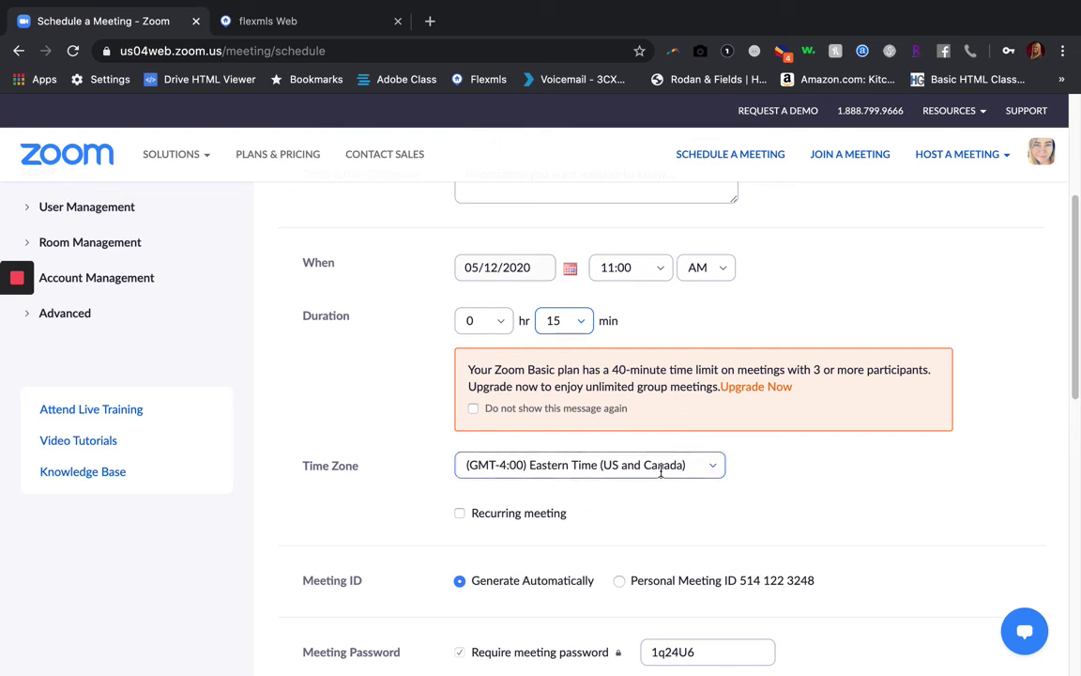
scroll(628, 506, down, 2)
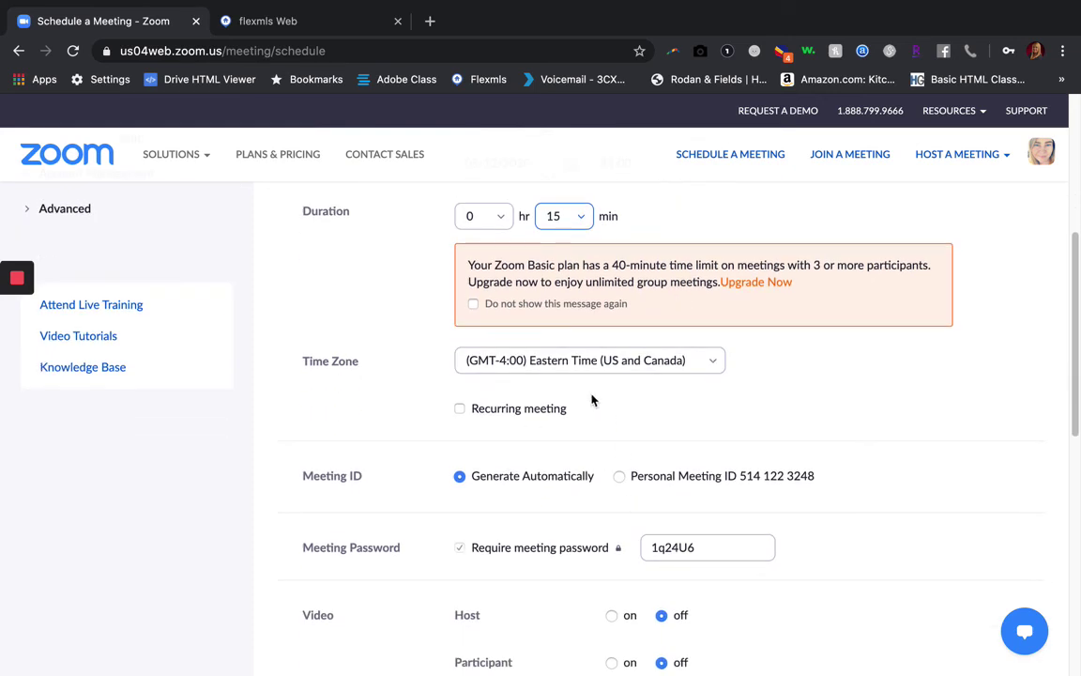
scroll(600, 398, down, 1)
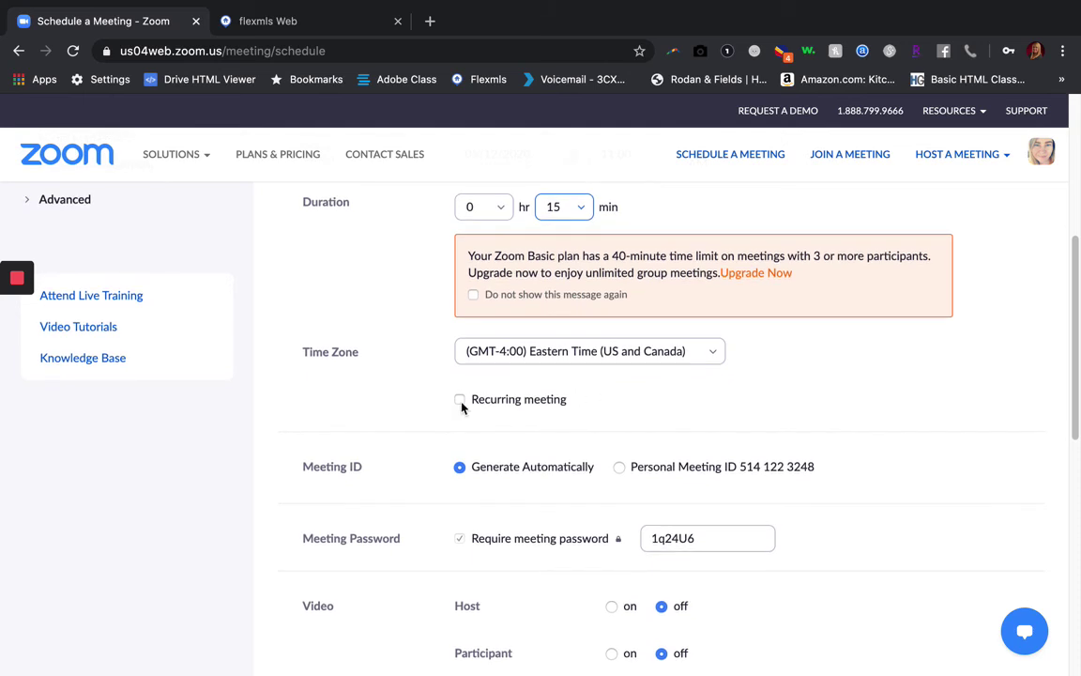
scroll(506, 292, up, 2)
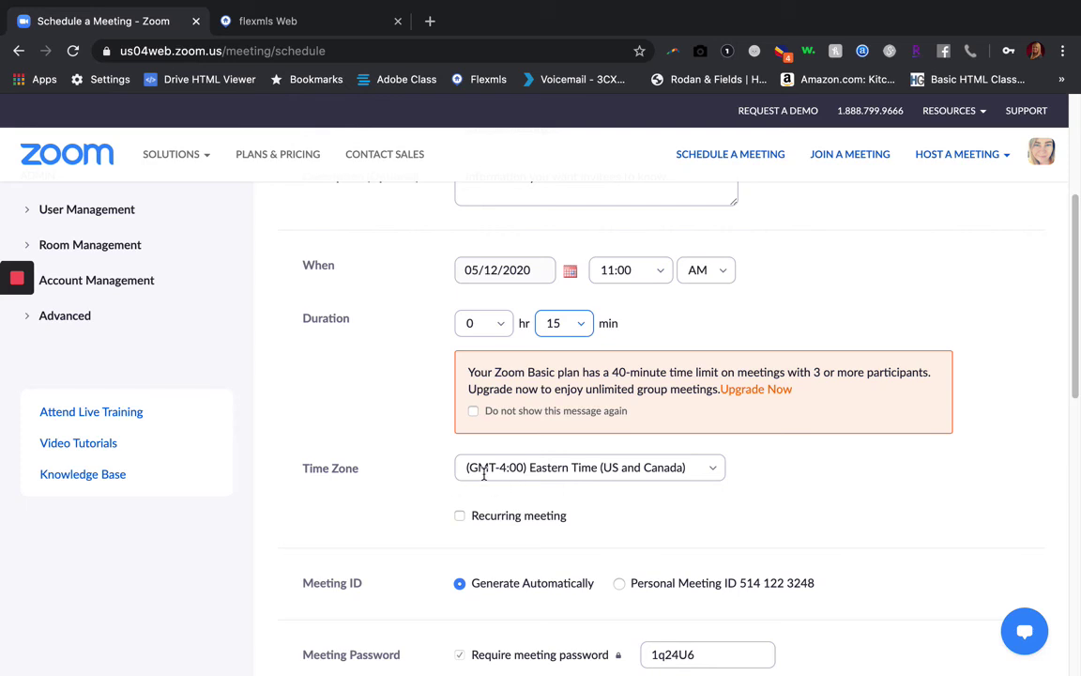
scroll(375, 441, down, 2)
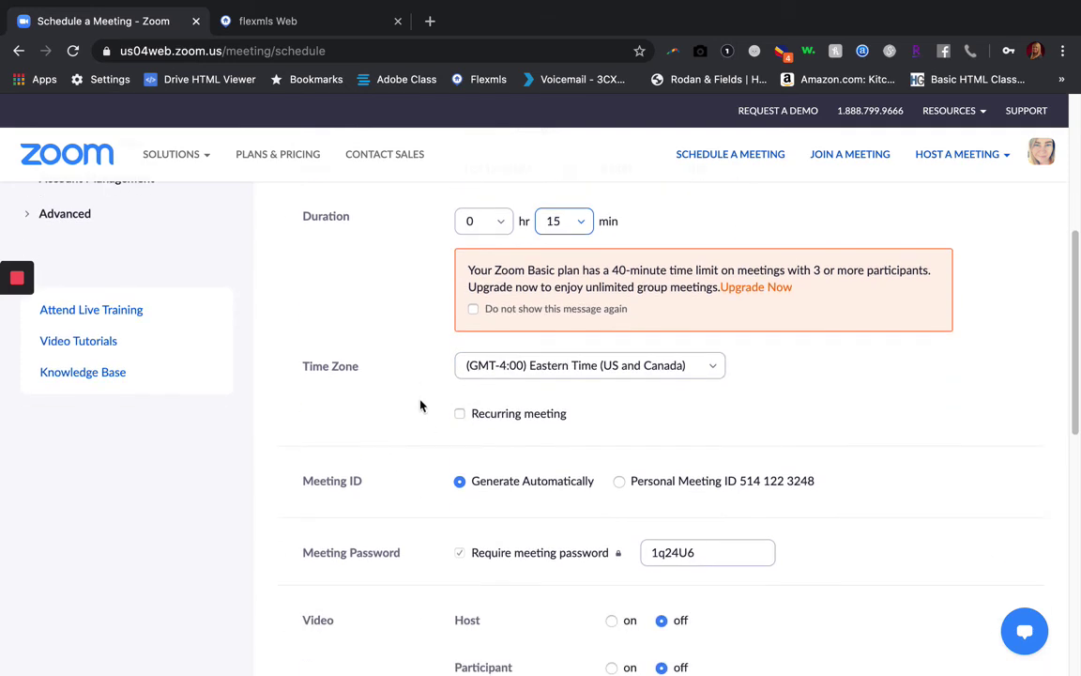
scroll(381, 465, down, 2)
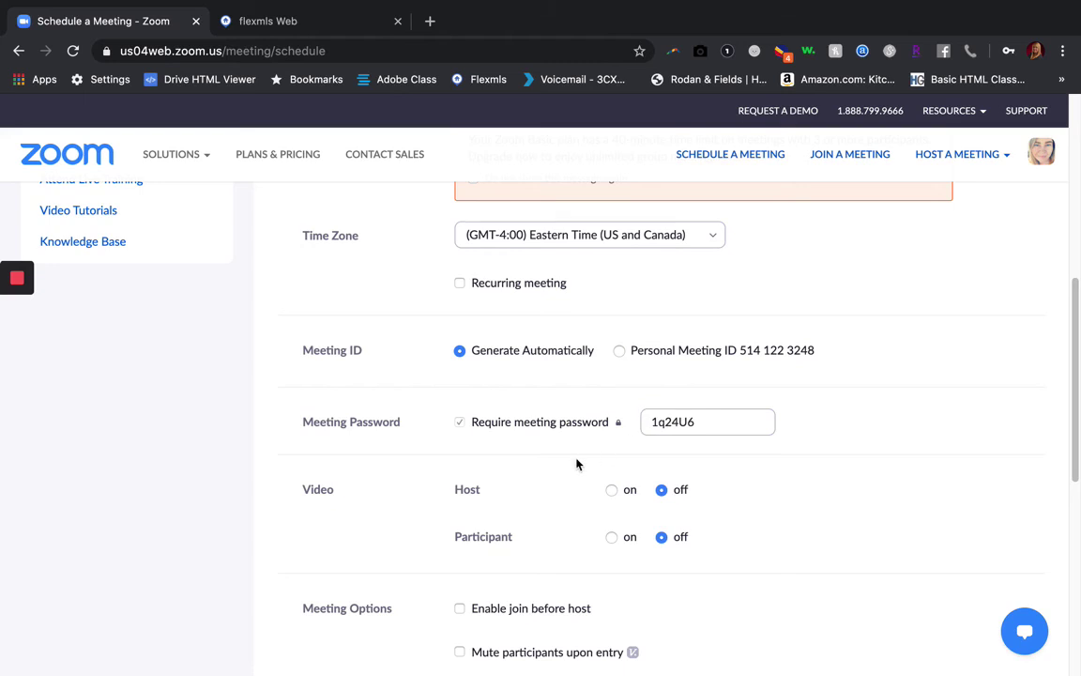
scroll(578, 463, down, 2)
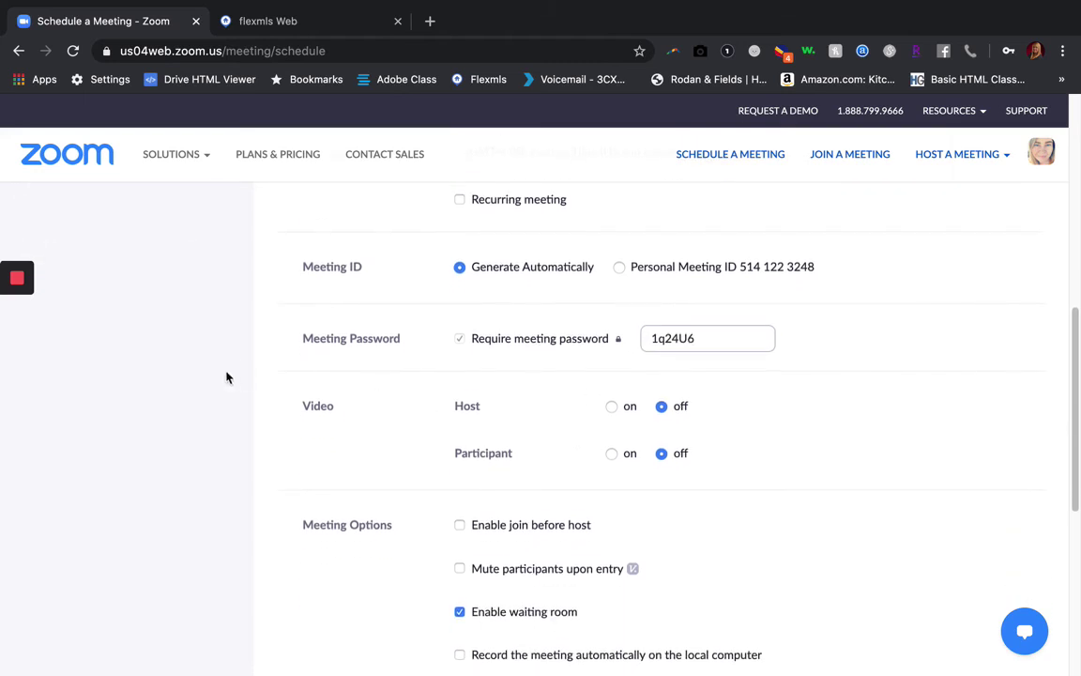
Turn the host's video on and move down through the meeting options
click(610, 407)
scroll(657, 404, down, 2)
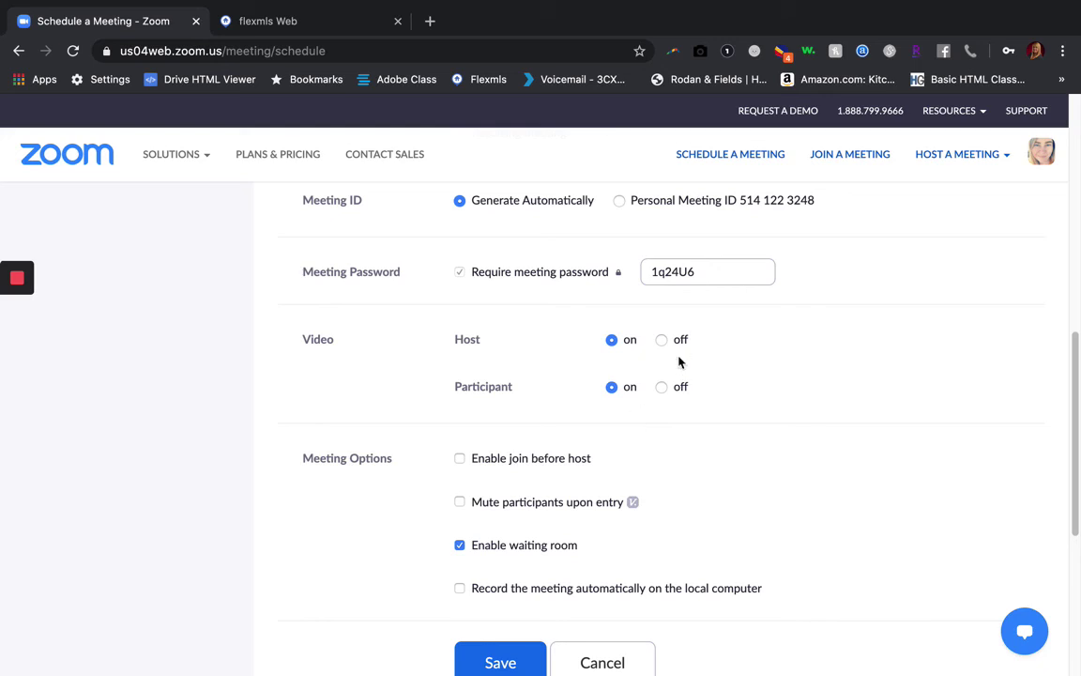
scroll(688, 423, down, 1)
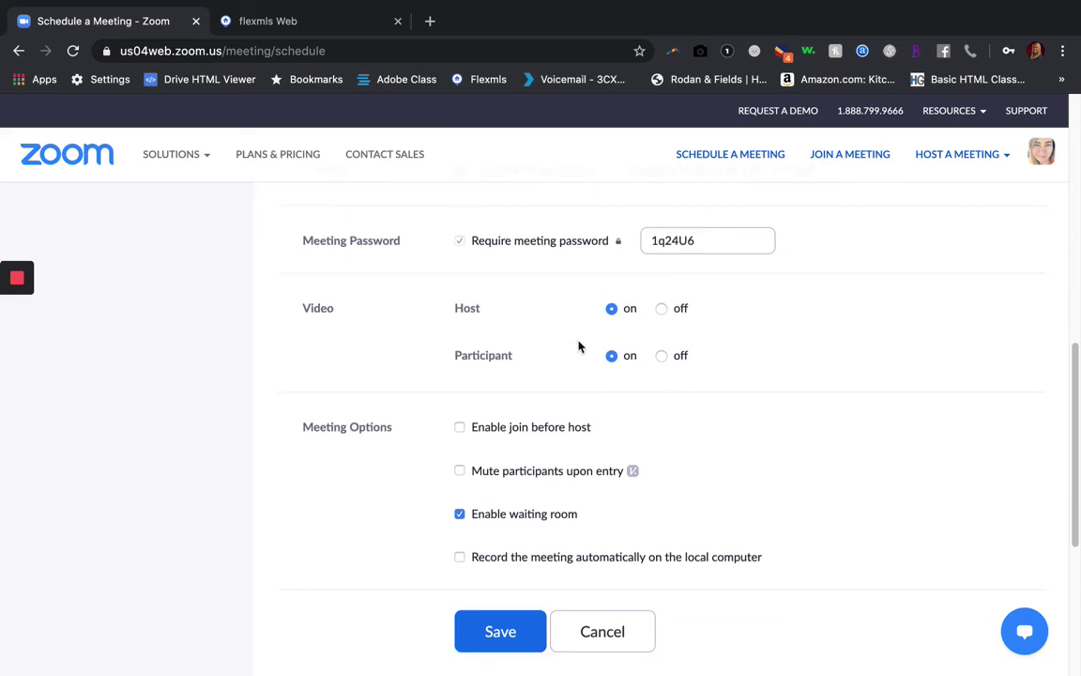
scroll(376, 402, down, 2)
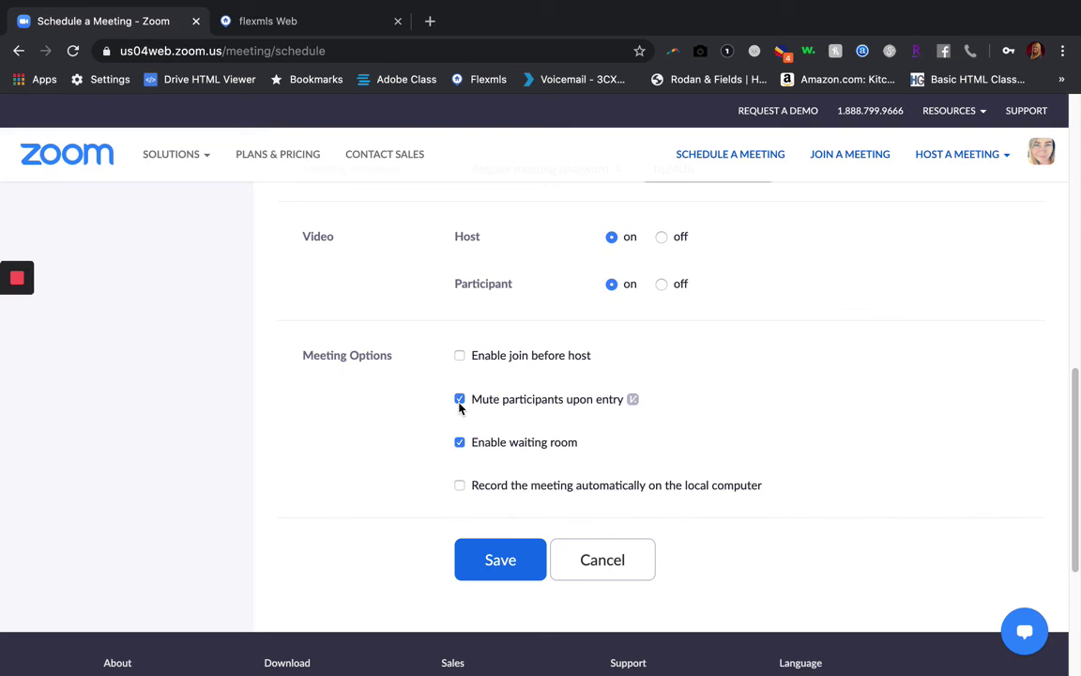
Untick Mute participants upon entry and enable automatic recording on the local computer
click(460, 400)
click(459, 486)
scroll(519, 405, up, 3)
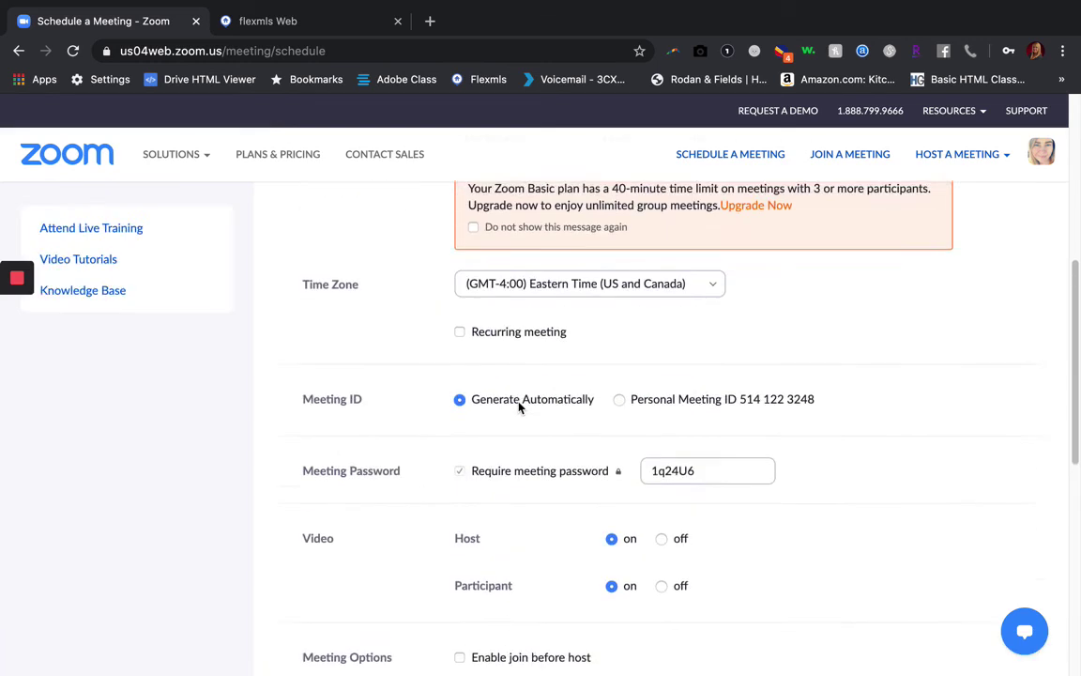
scroll(519, 405, down, 4)
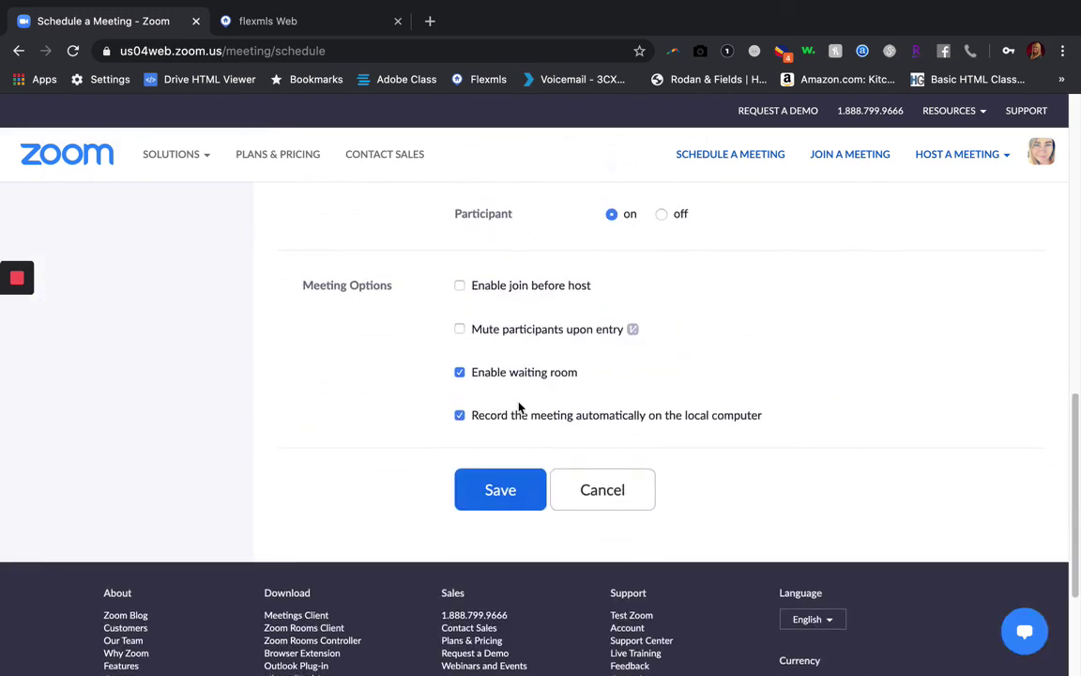
Save the Sample Meeting and copy its full invitation text to the clipboard
click(501, 488)
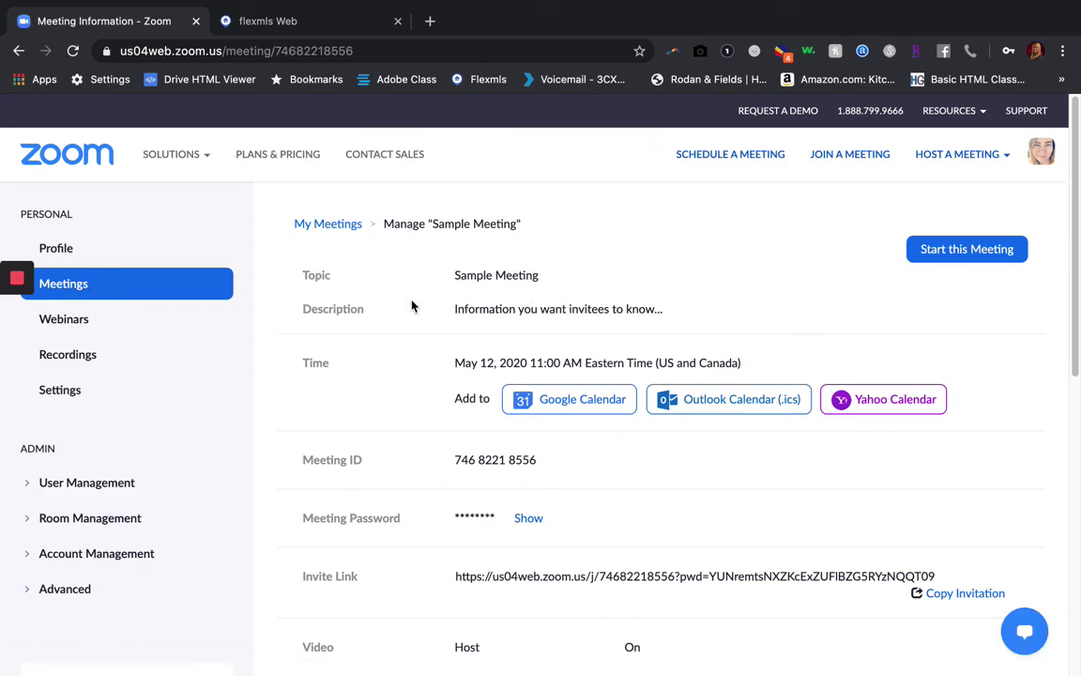
scroll(603, 475, down, 3)
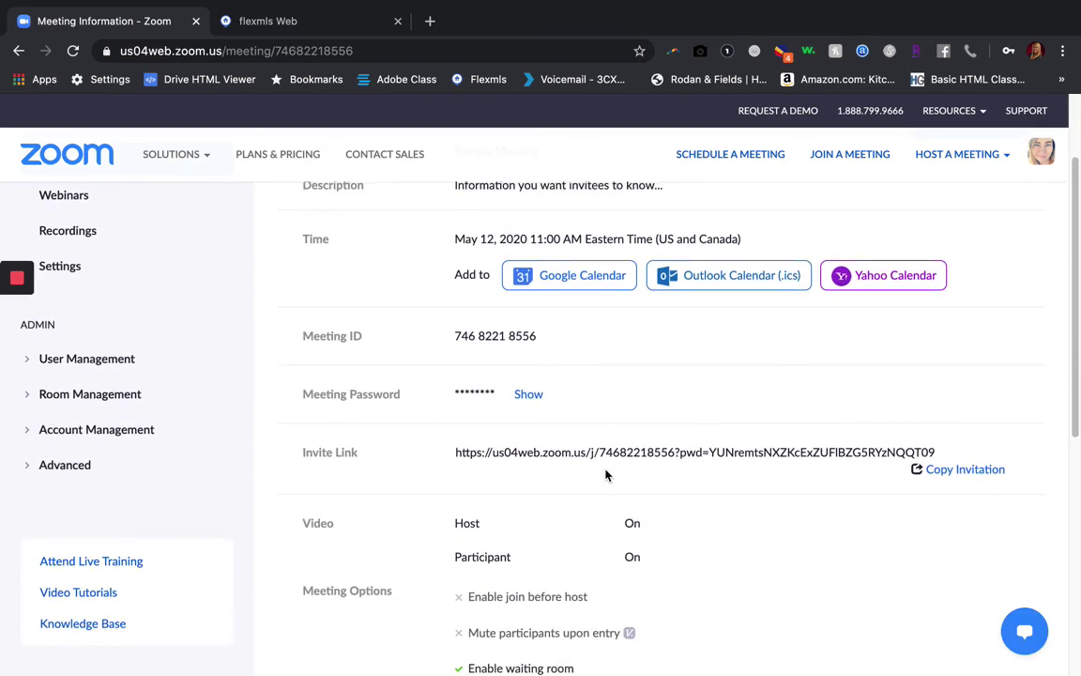
click(948, 472)
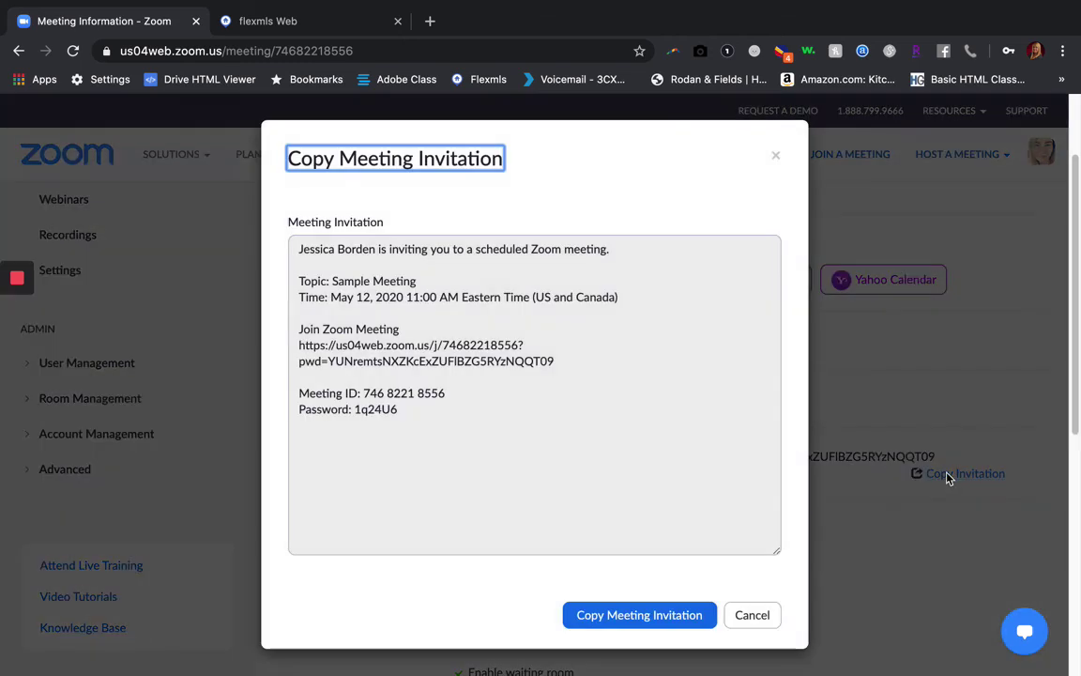
click(623, 616)
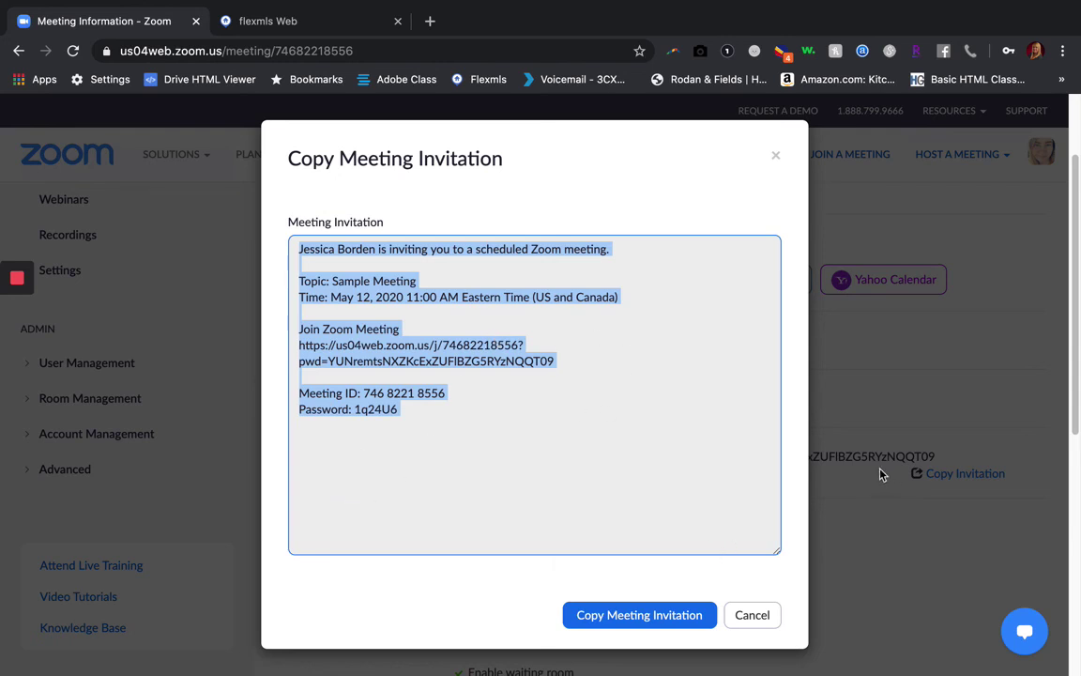
Highlight the Meeting ID and Password lines in the invitation, then close the window
mouse_move(367, 393)
mouse_down()
mouse_move(448, 398)
mouse_move(366, 398)
mouse_up()
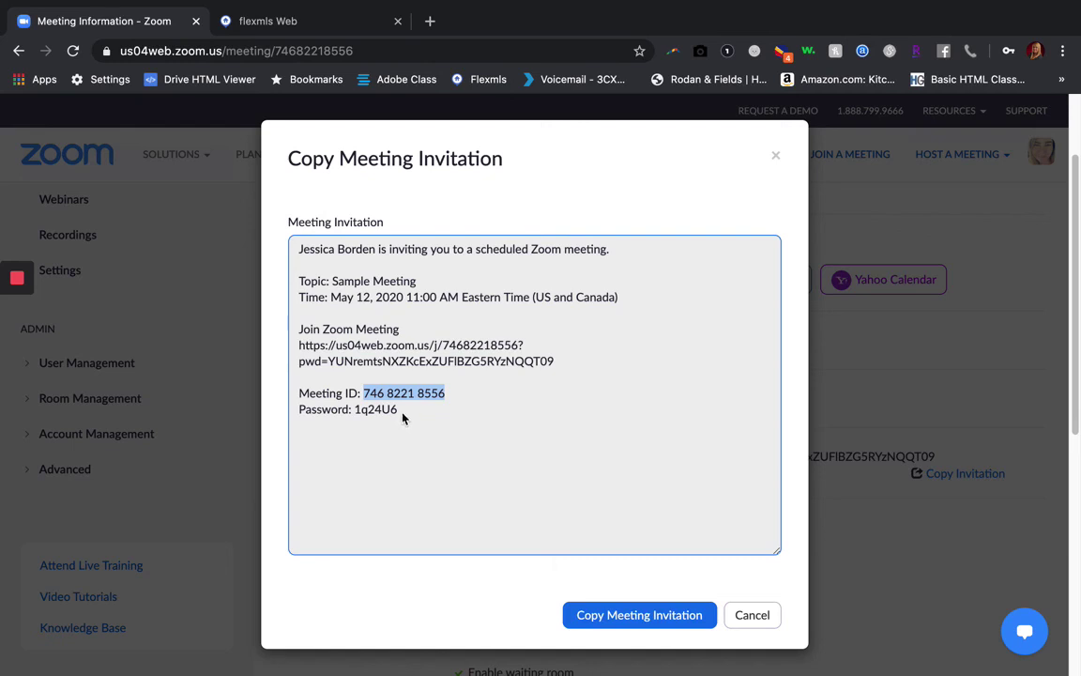
drag(402, 419, 369, 418)
click(403, 412)
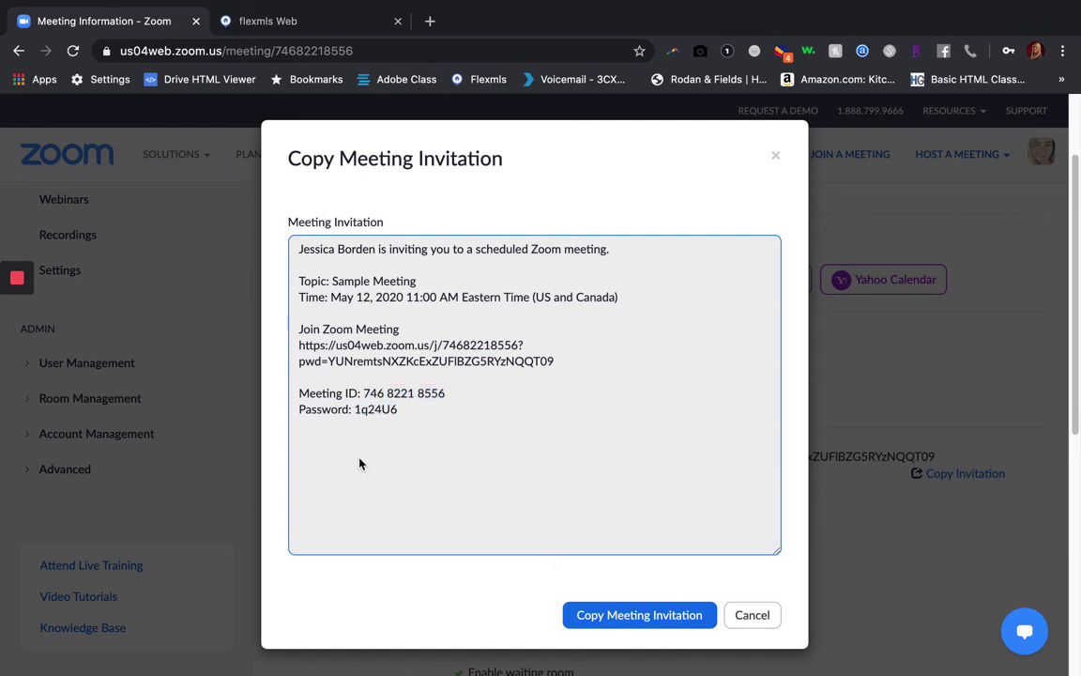
drag(413, 421, 297, 390)
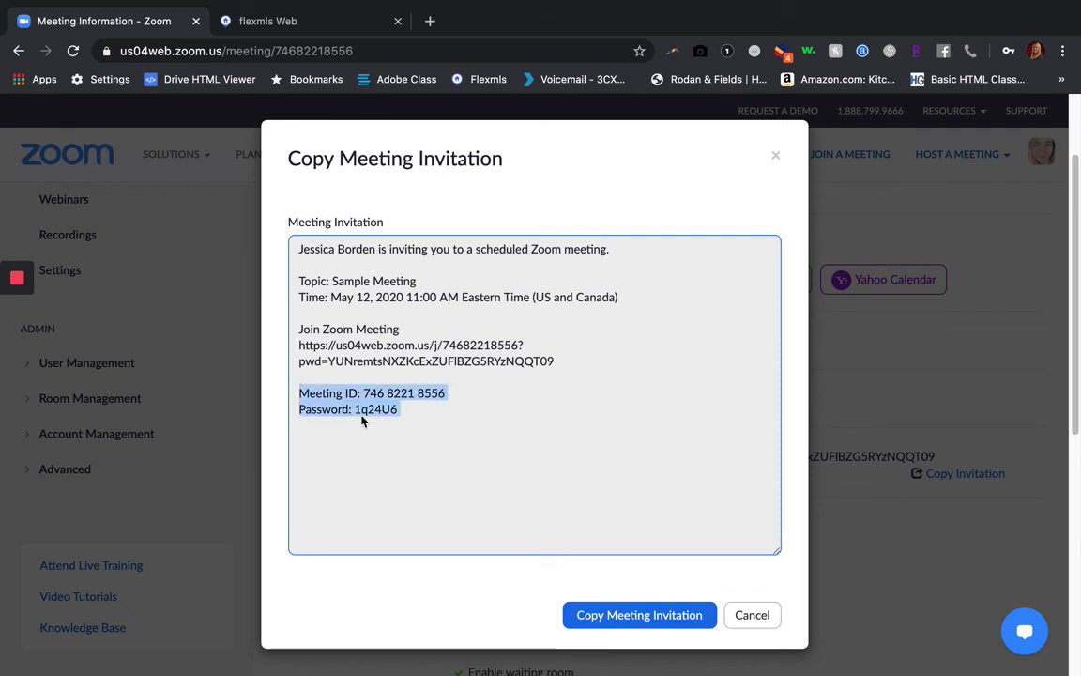
click(385, 430)
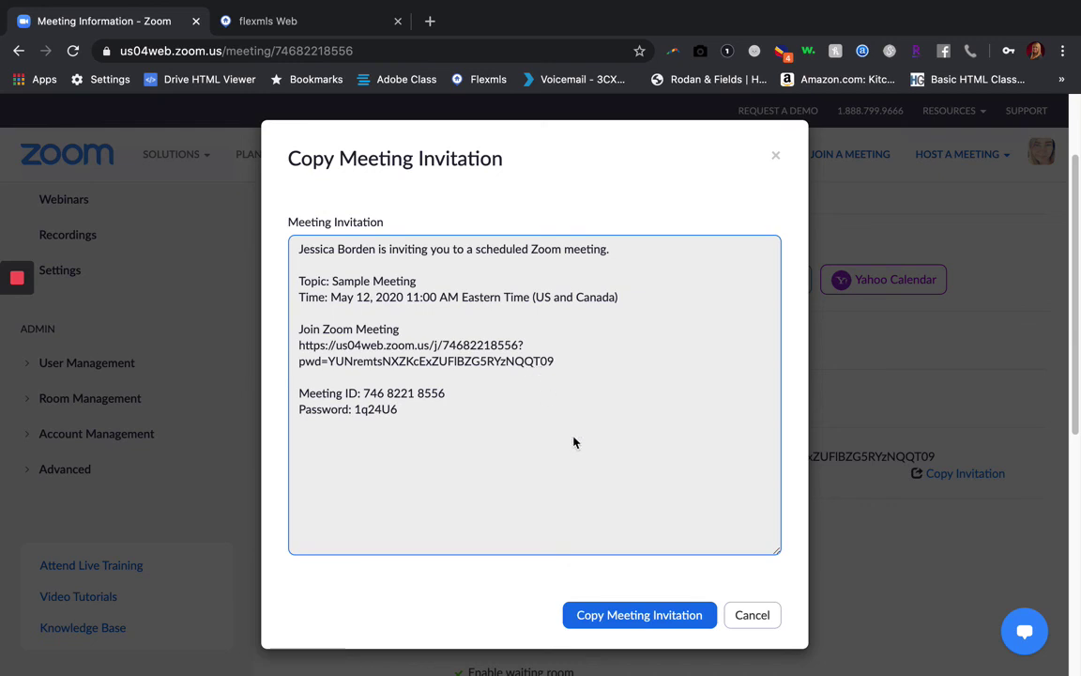
click(768, 620)
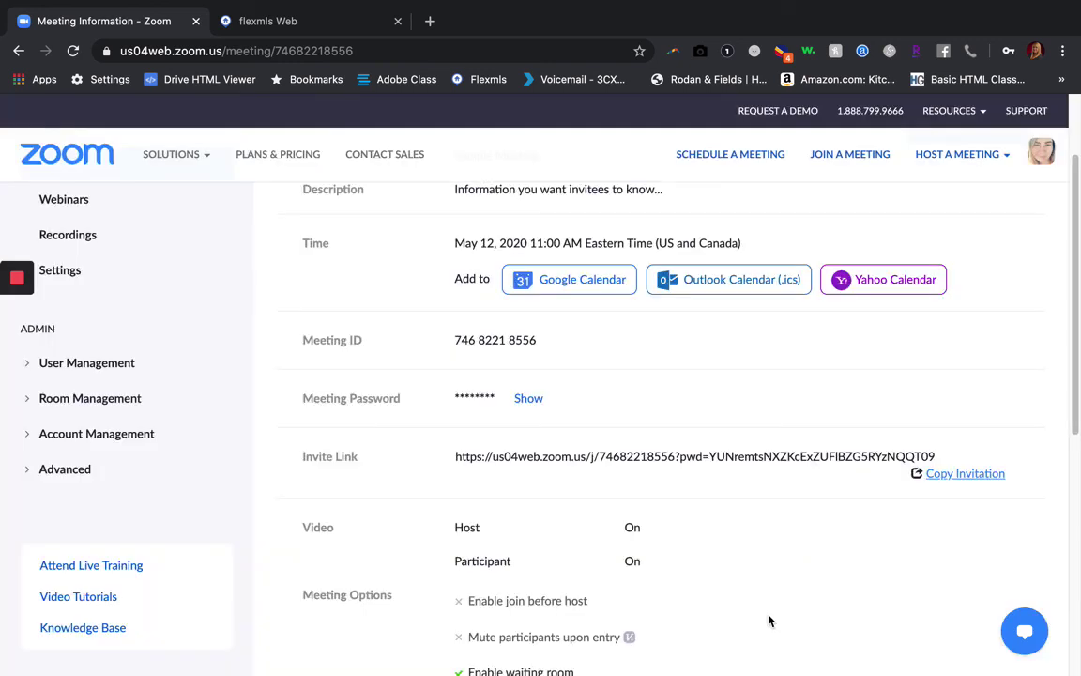
scroll(619, 432, up, 1)
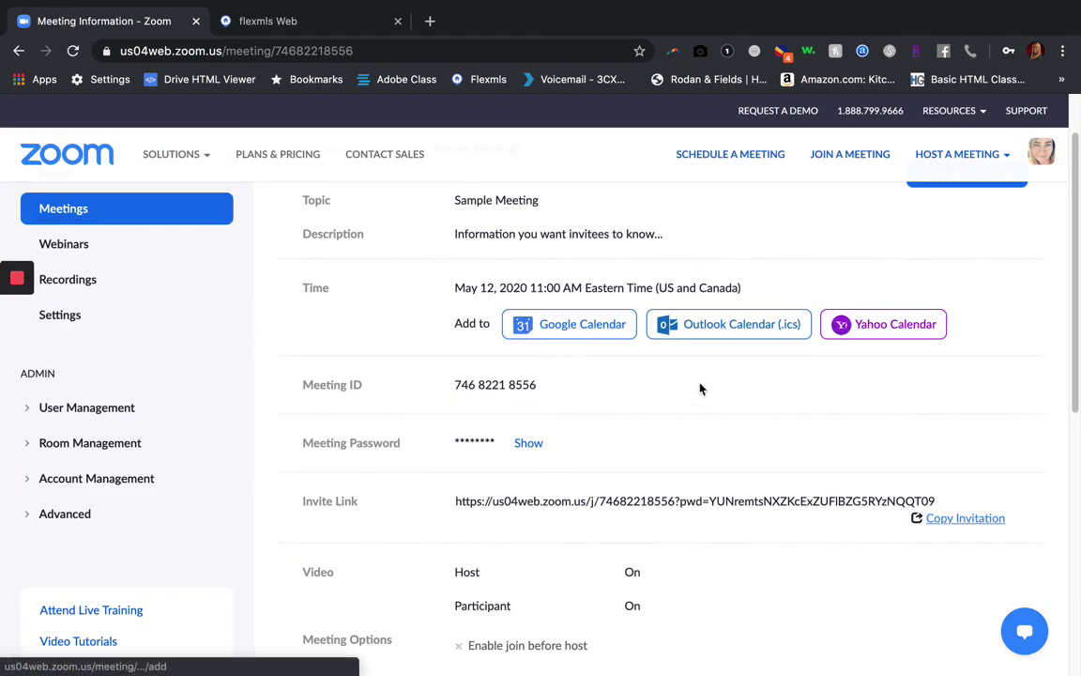
scroll(863, 360, up, 1)
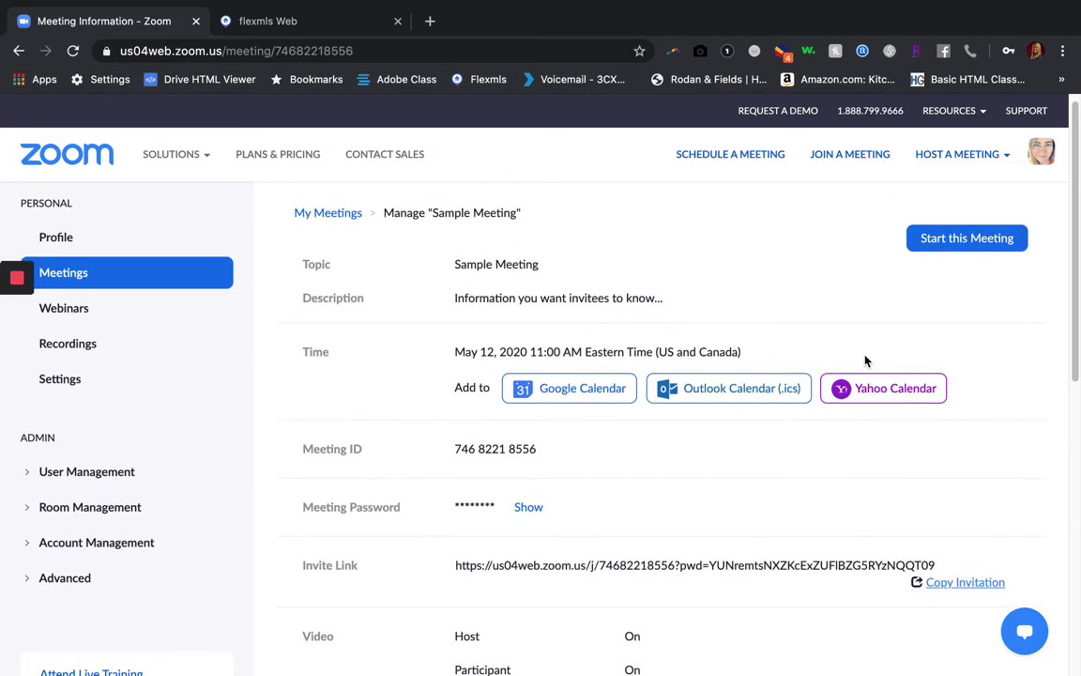
scroll(713, 329, up, 1)
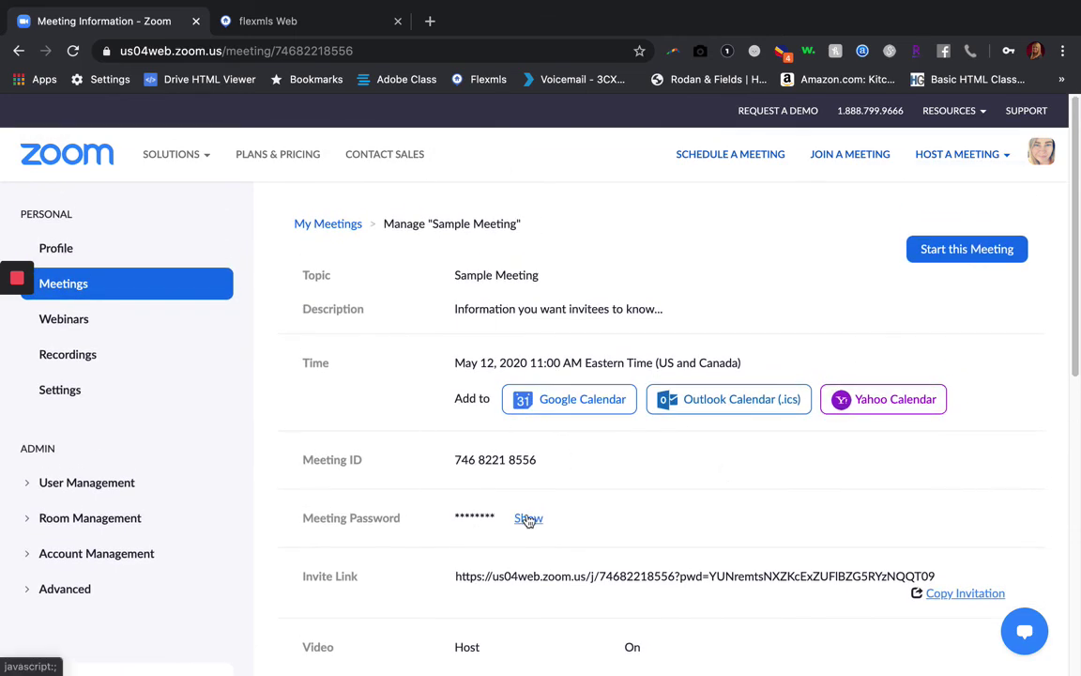
scroll(528, 520, down, 1)
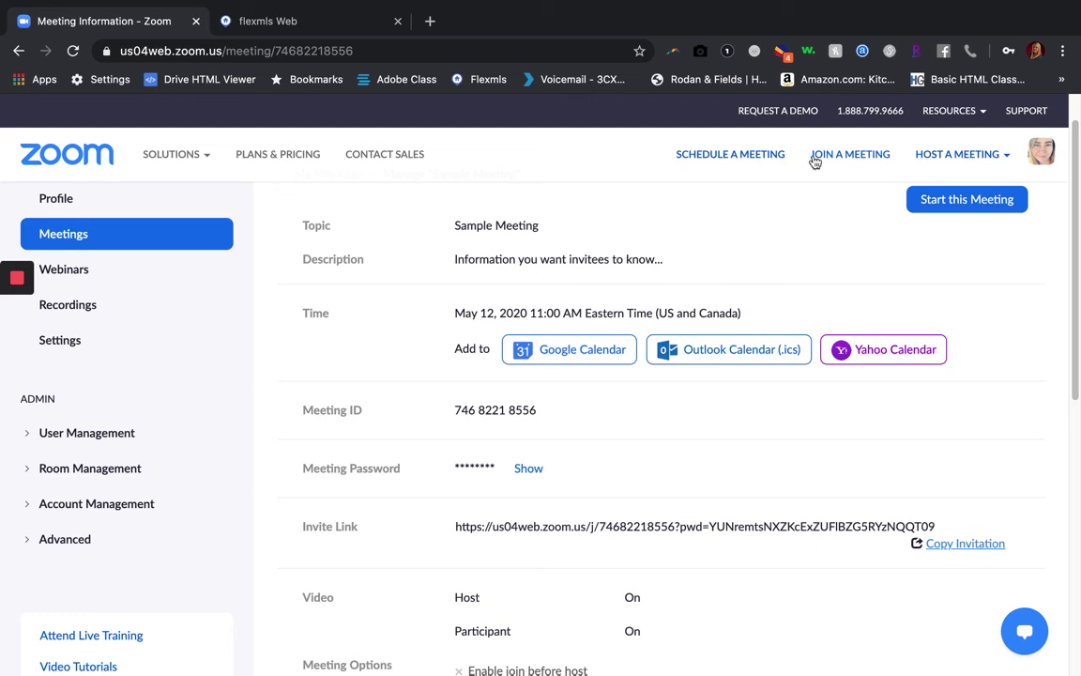
scroll(960, 302, up, 1)
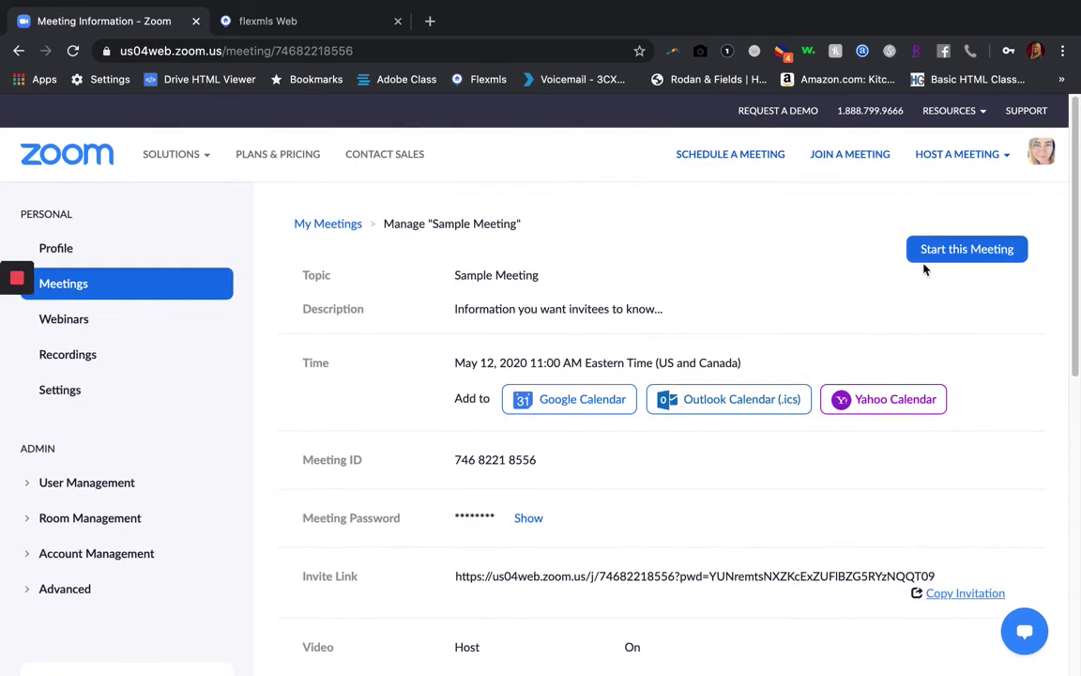
scroll(615, 450, down, 1)
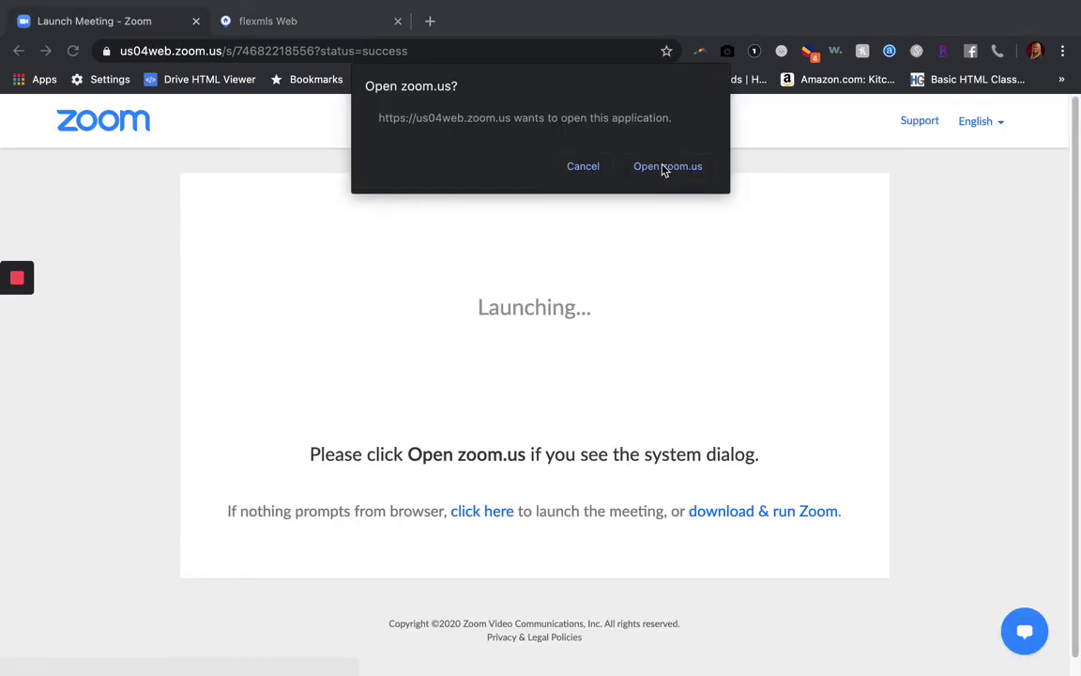
Allow the browser to open zoom.us so the meeting launches in the desktop app
click(663, 169)
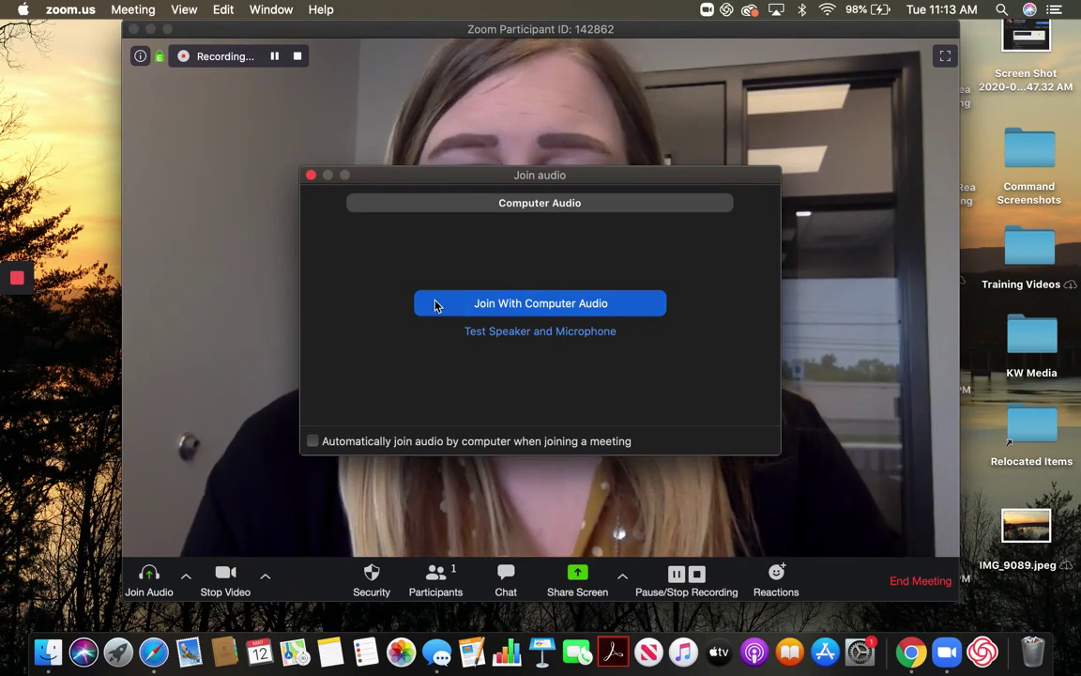
Connect the meeting audio using Join With Computer Audio
click(517, 305)
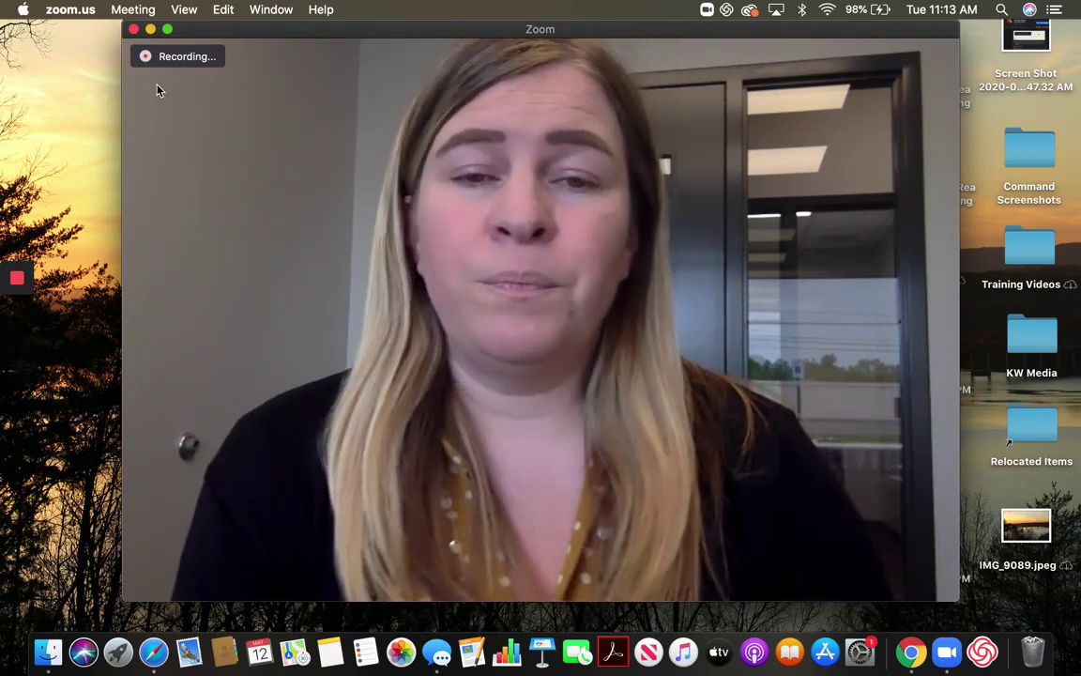
mouse_move(174, 70)
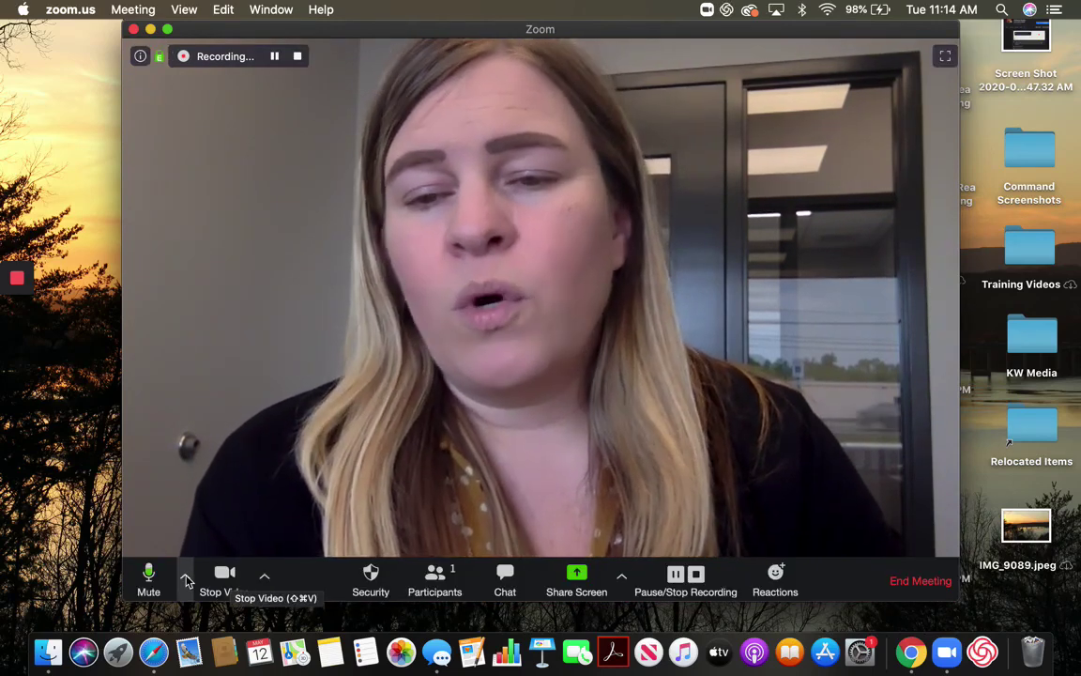
Check the audio device menu, mute and unmute the microphone, then stop the camera video
click(184, 576)
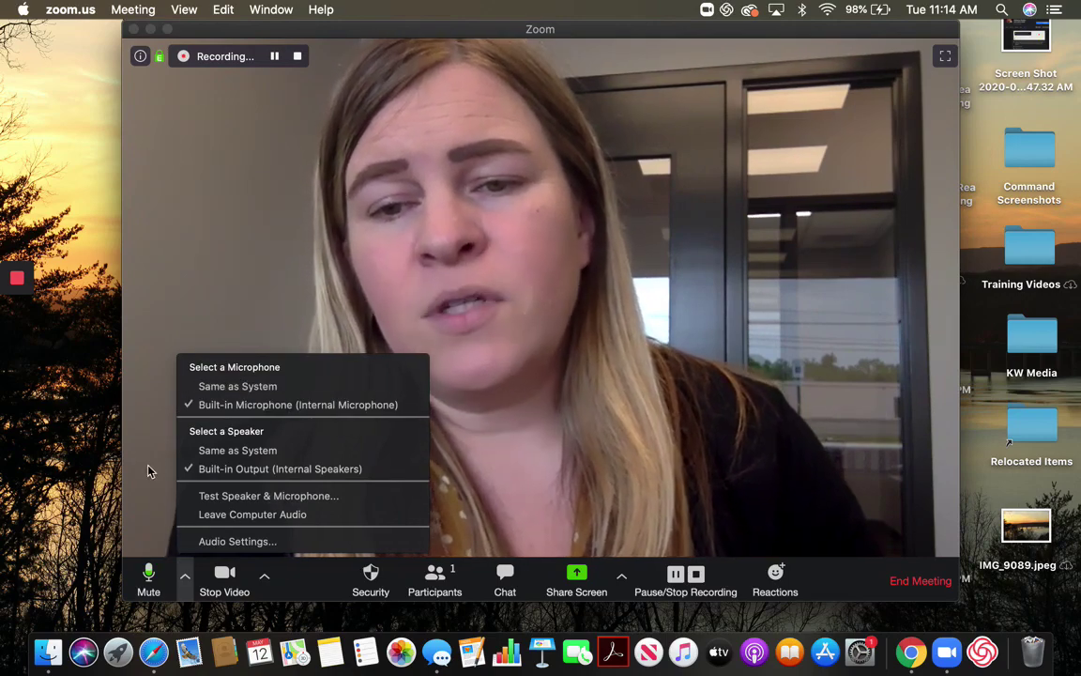
click(148, 470)
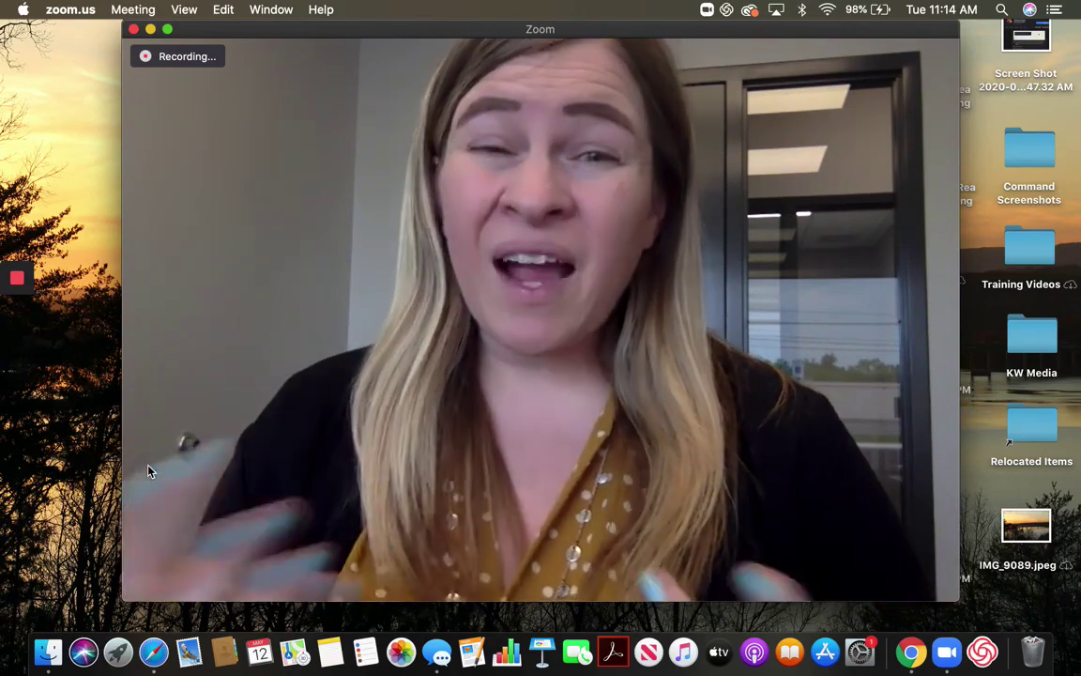
mouse_move(201, 392)
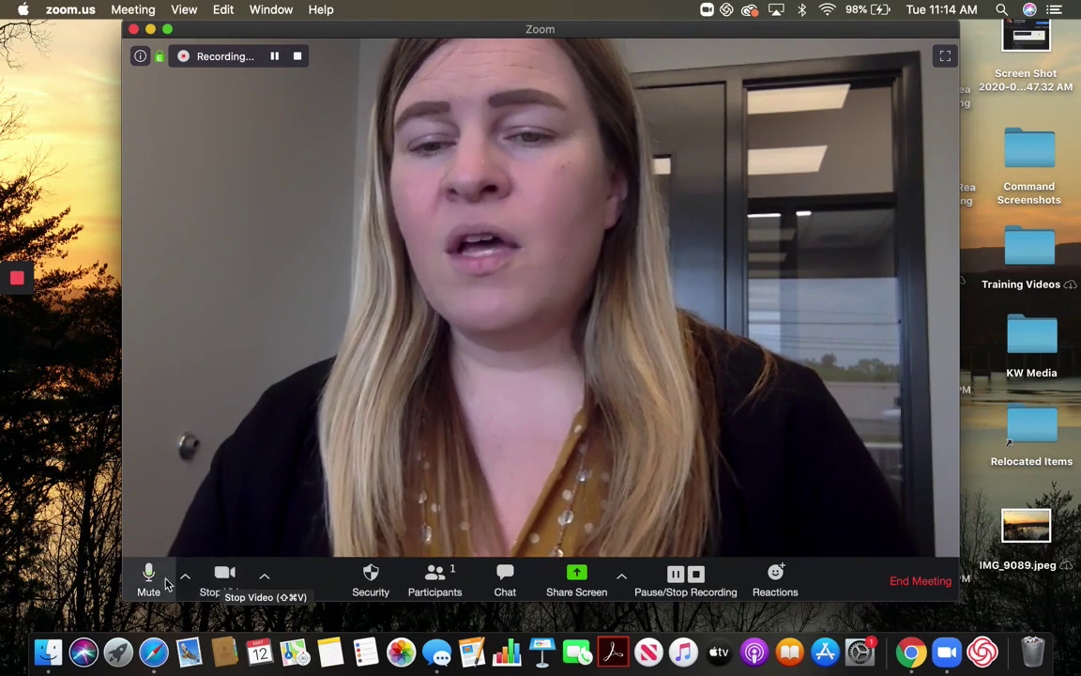
click(150, 576)
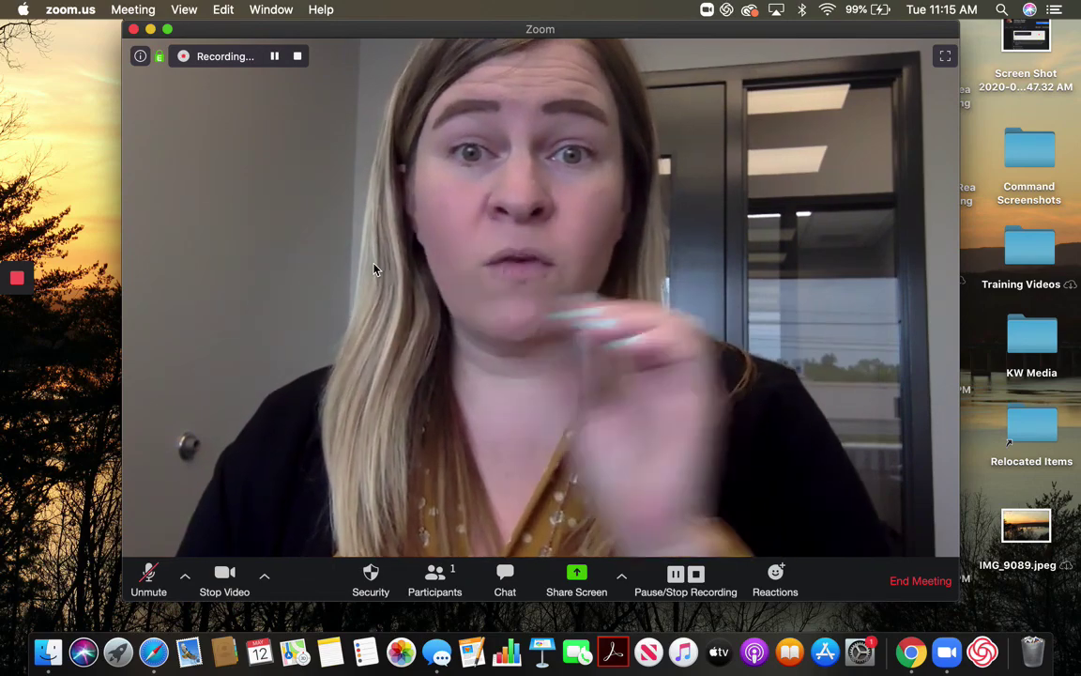
click(147, 583)
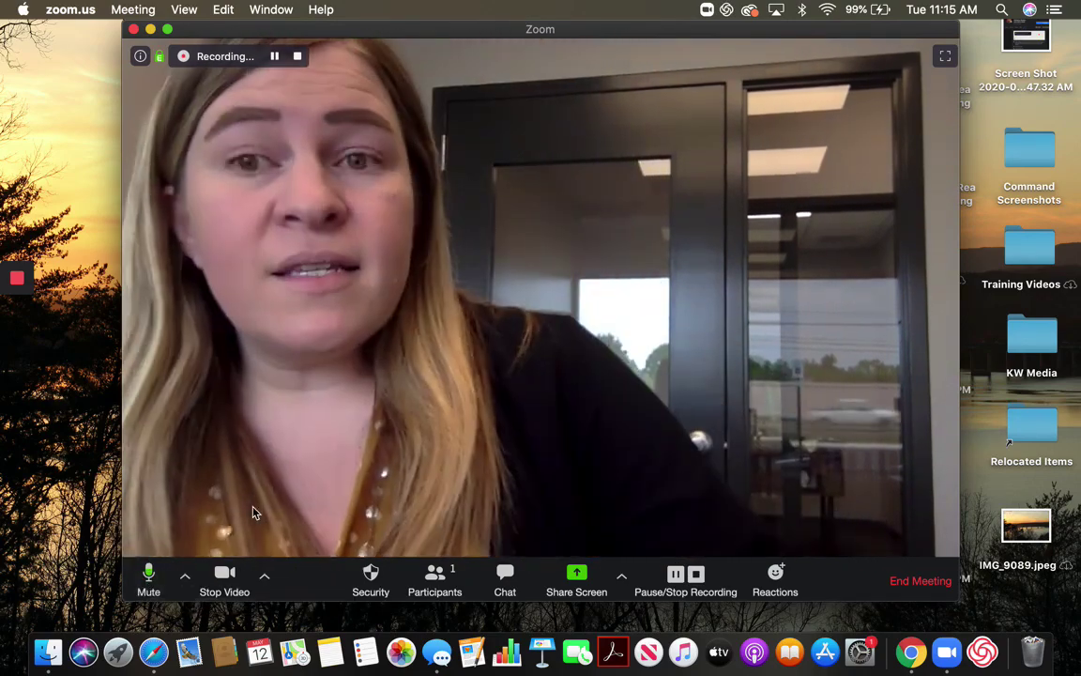
click(235, 581)
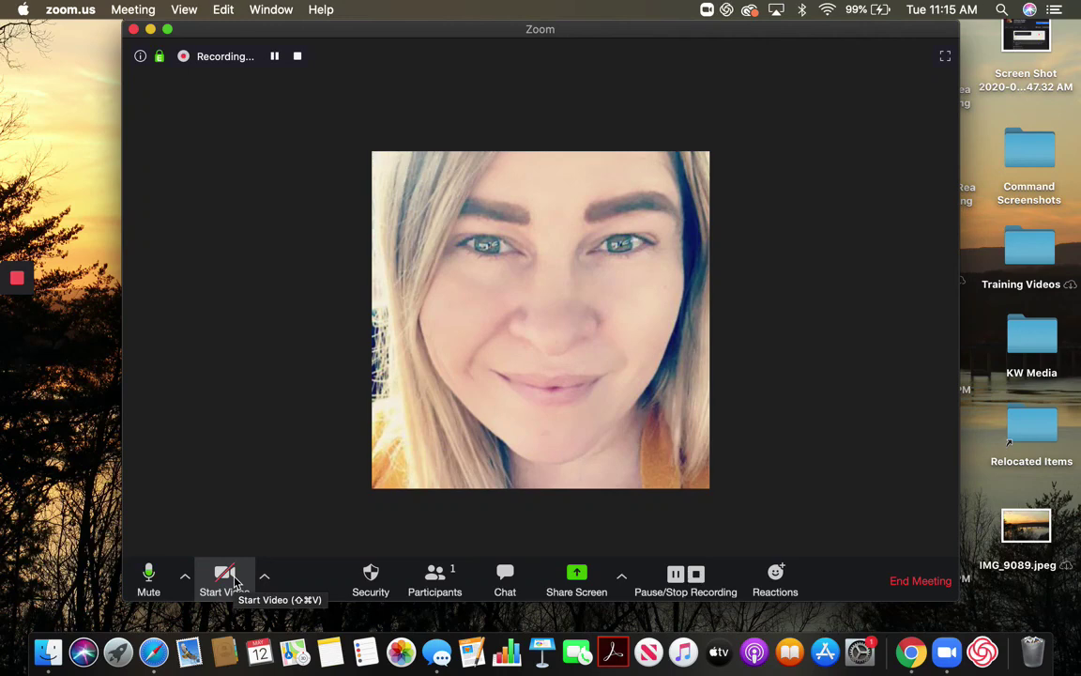
Restart the camera video and show the Select a Camera menu, dismissing an incoming message notification
click(235, 581)
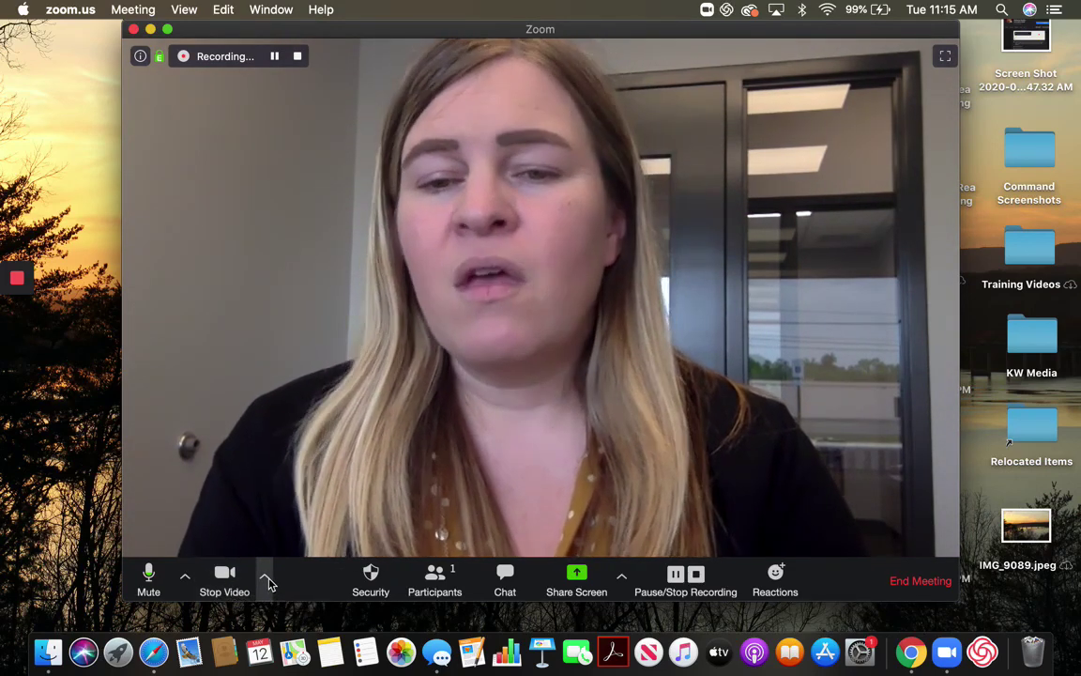
click(264, 578)
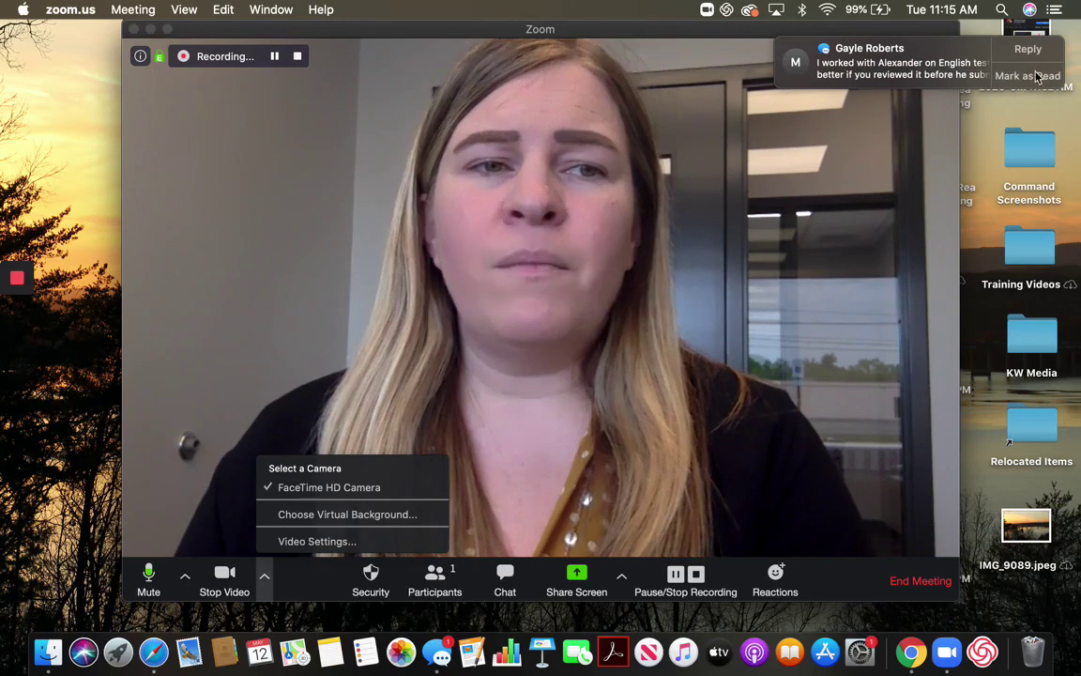
click(1036, 78)
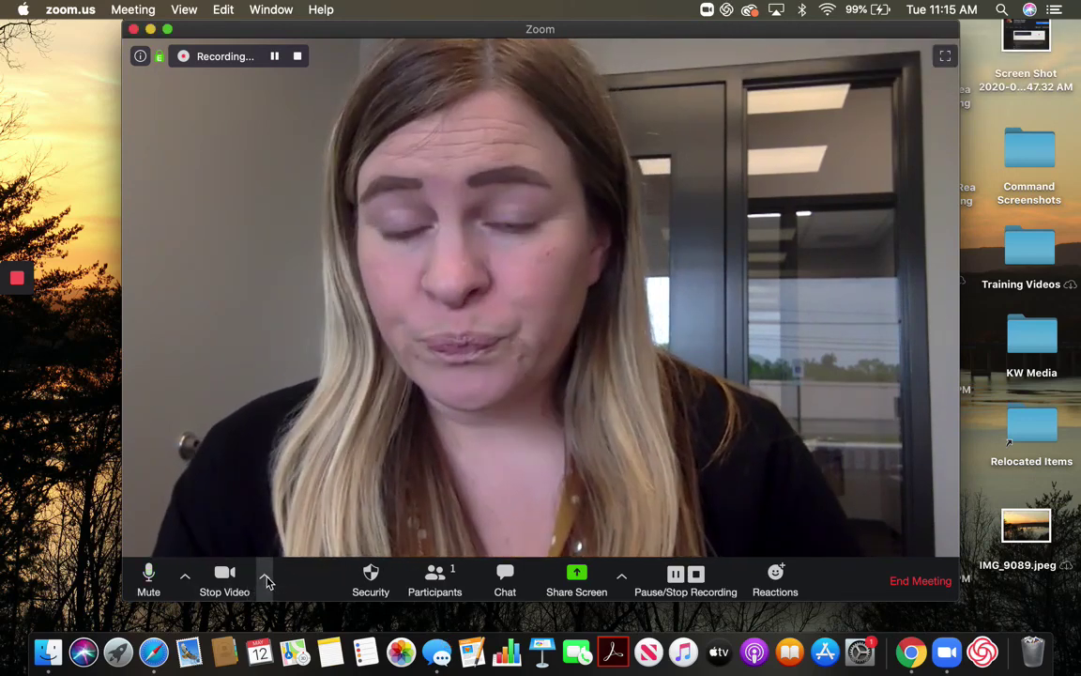
click(265, 578)
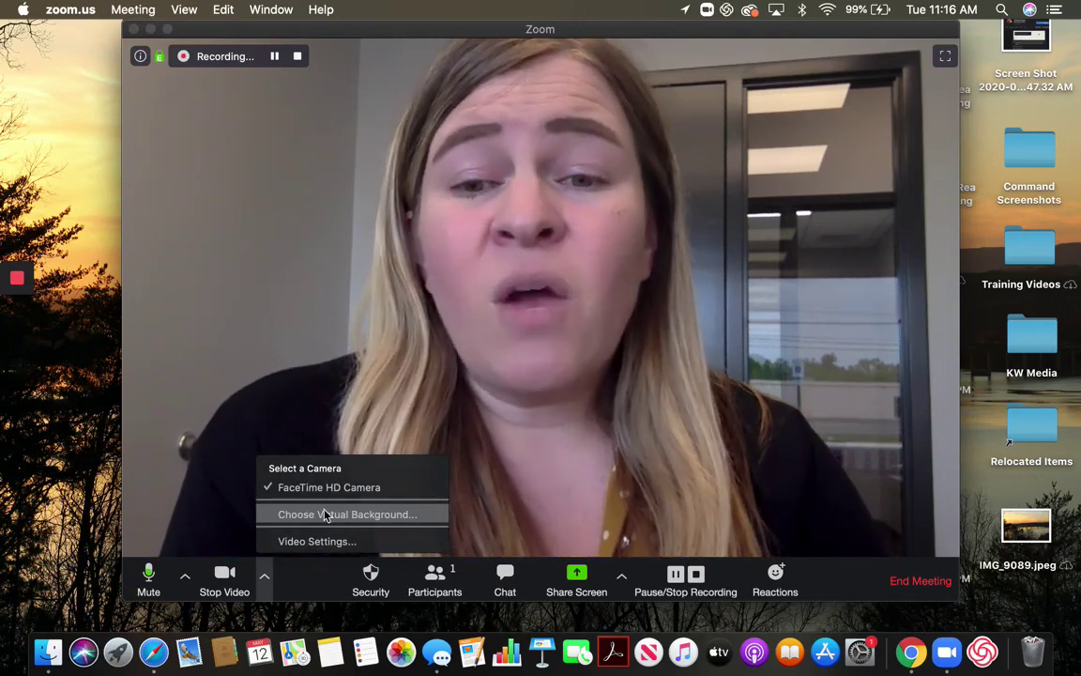
Try the bridge and grass virtual backgrounds, set the background to None, and close Settings
click(325, 516)
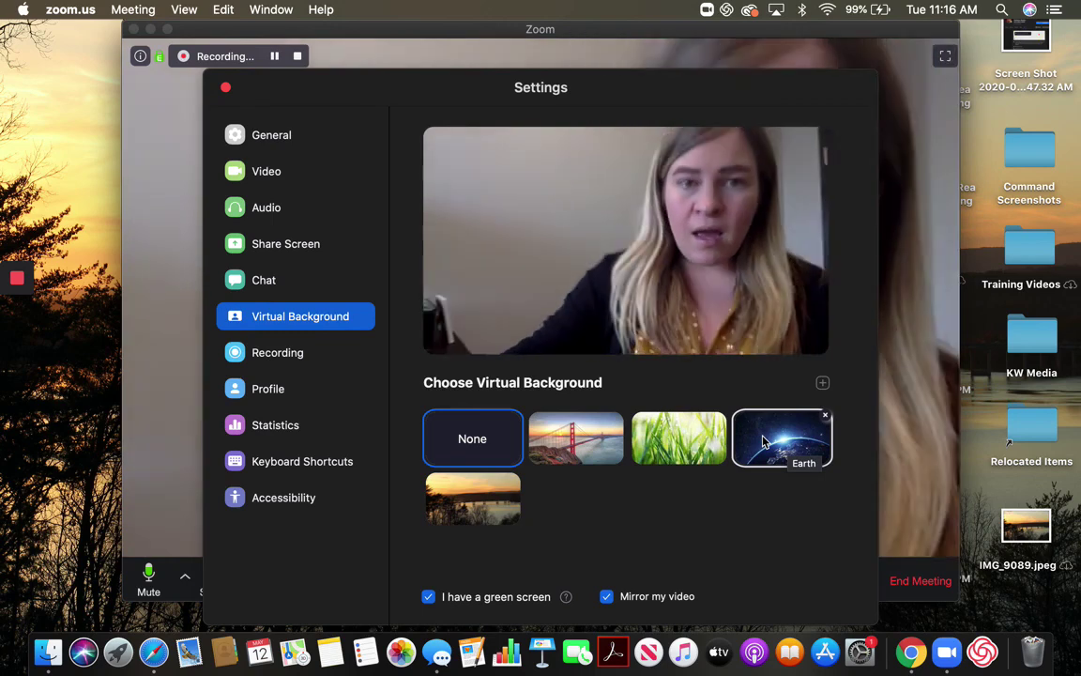
click(596, 438)
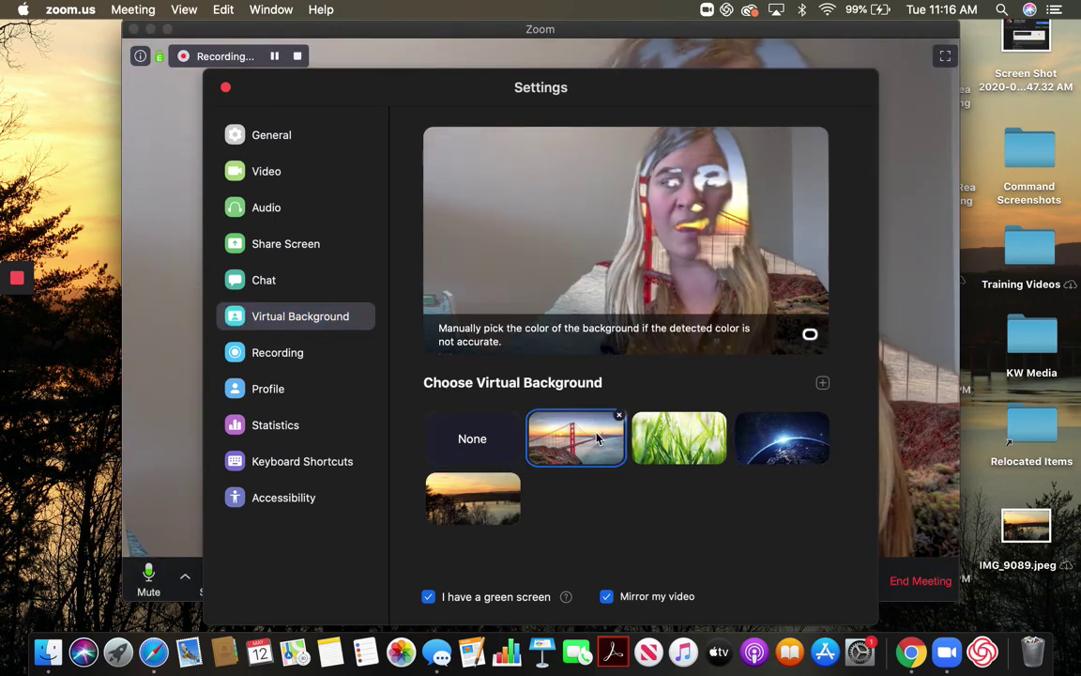
click(657, 447)
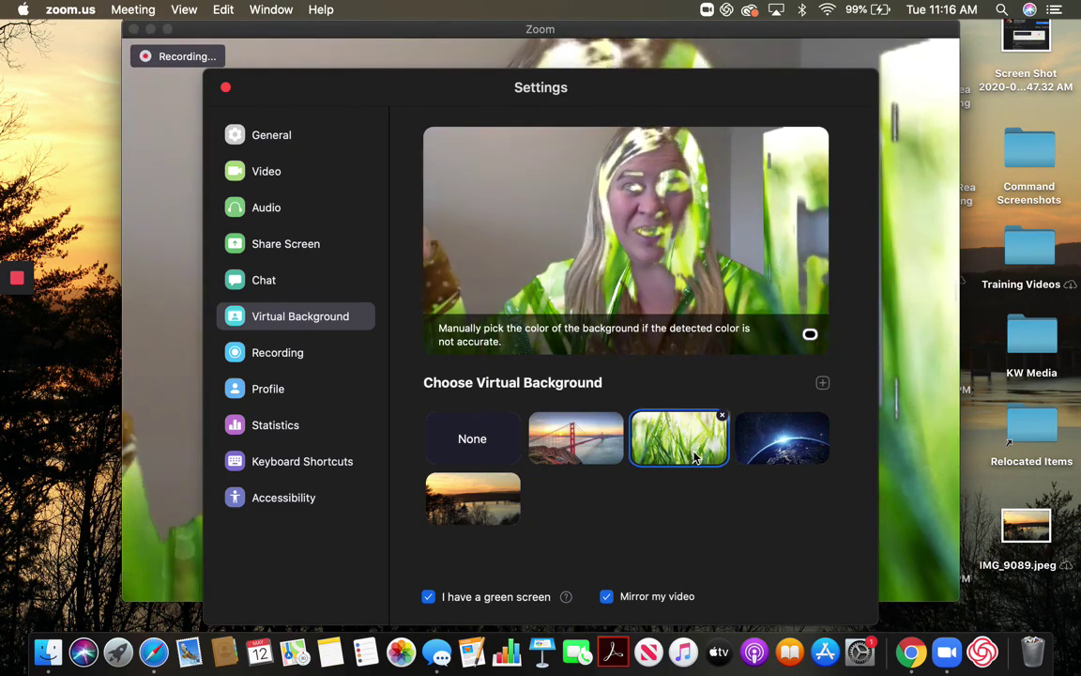
click(448, 456)
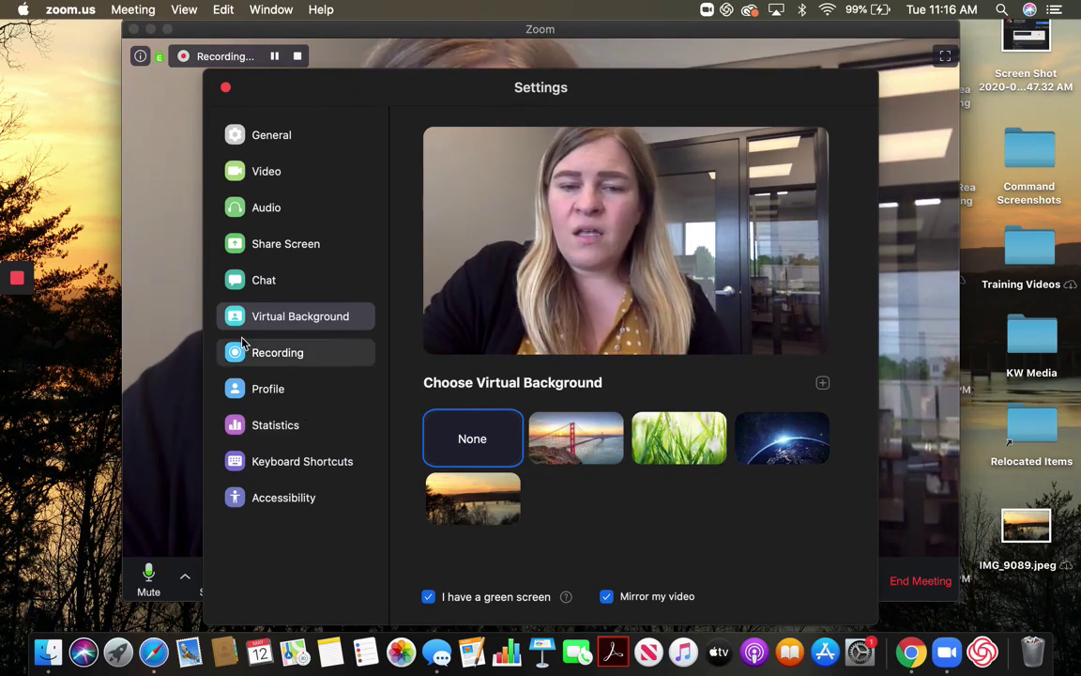
click(225, 89)
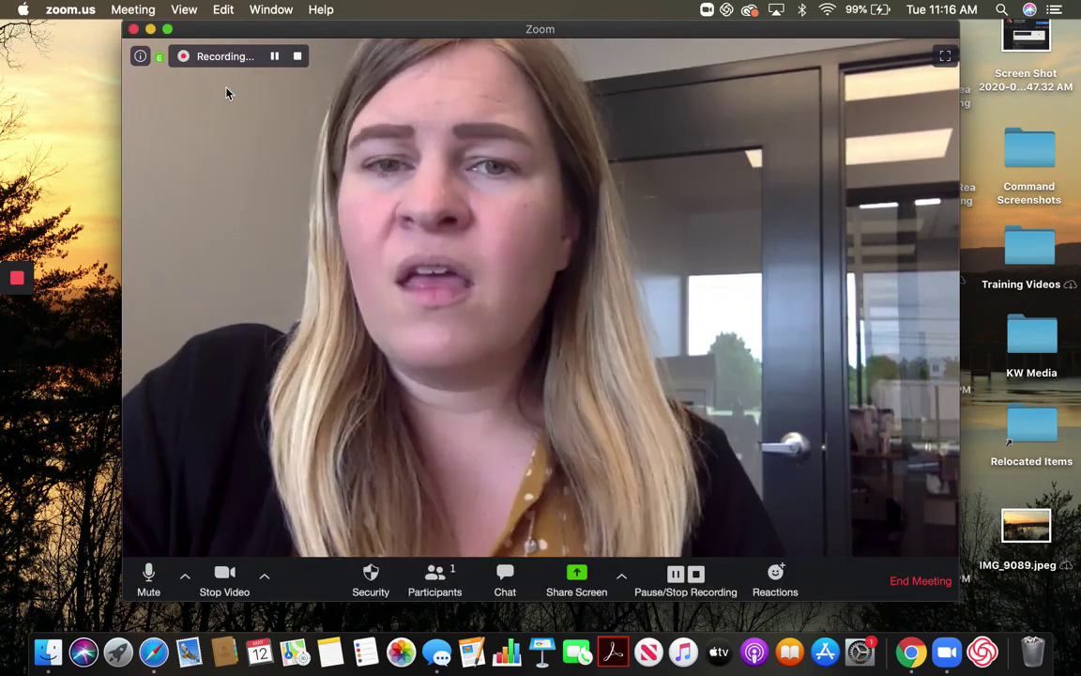
Tick Enable HD in Video Settings, then close the Settings window
click(264, 580)
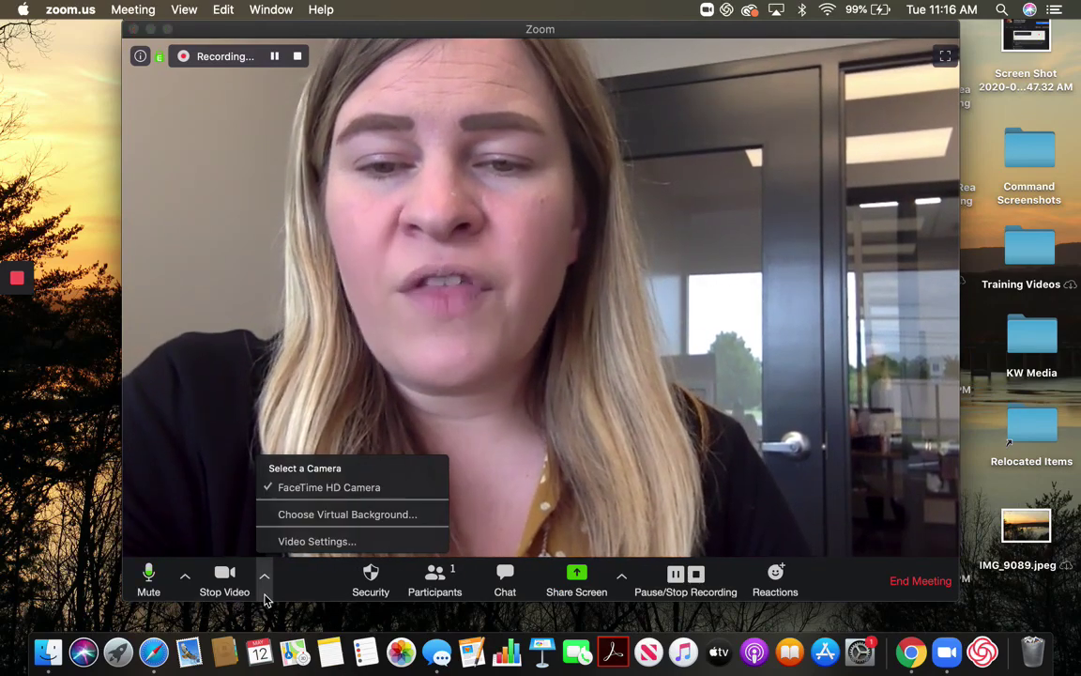
click(325, 542)
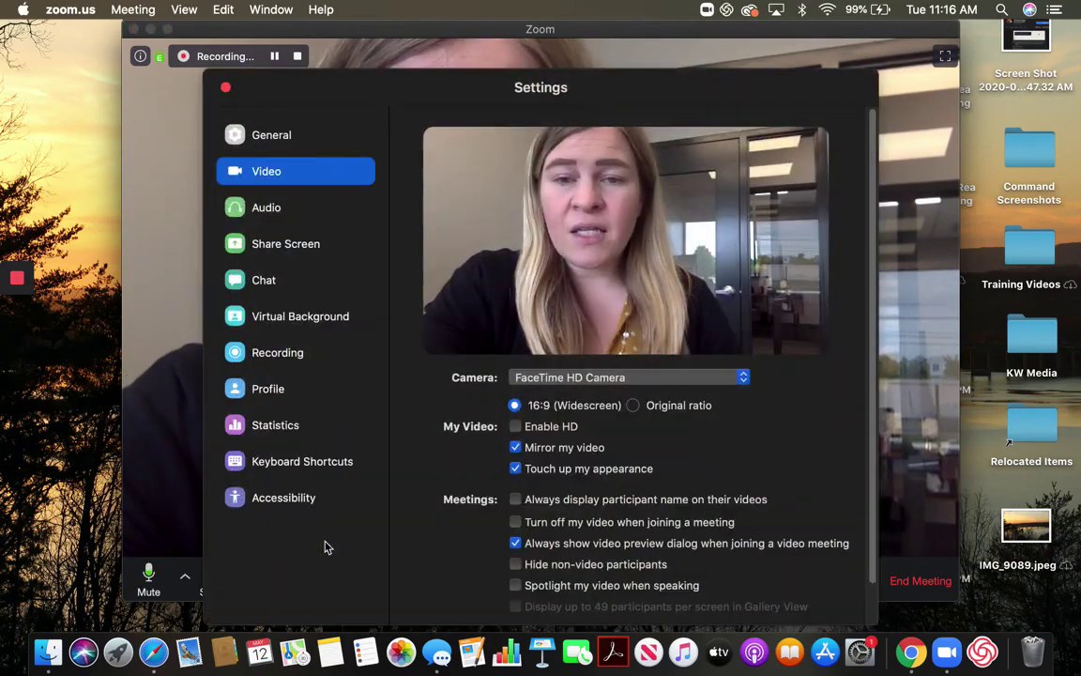
click(515, 428)
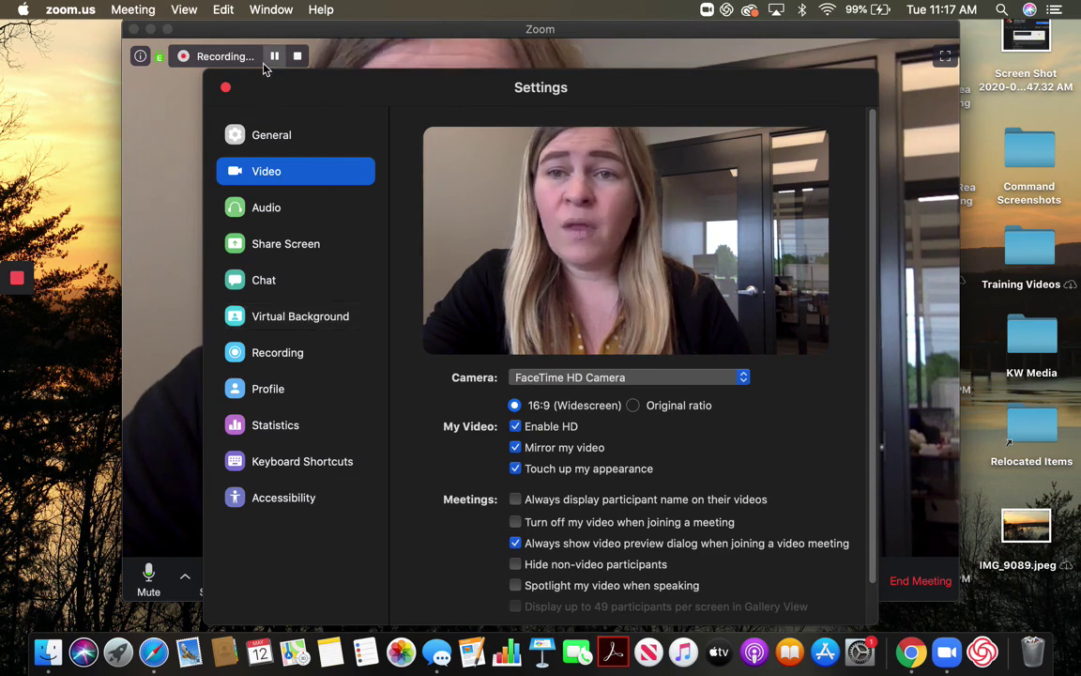
click(225, 88)
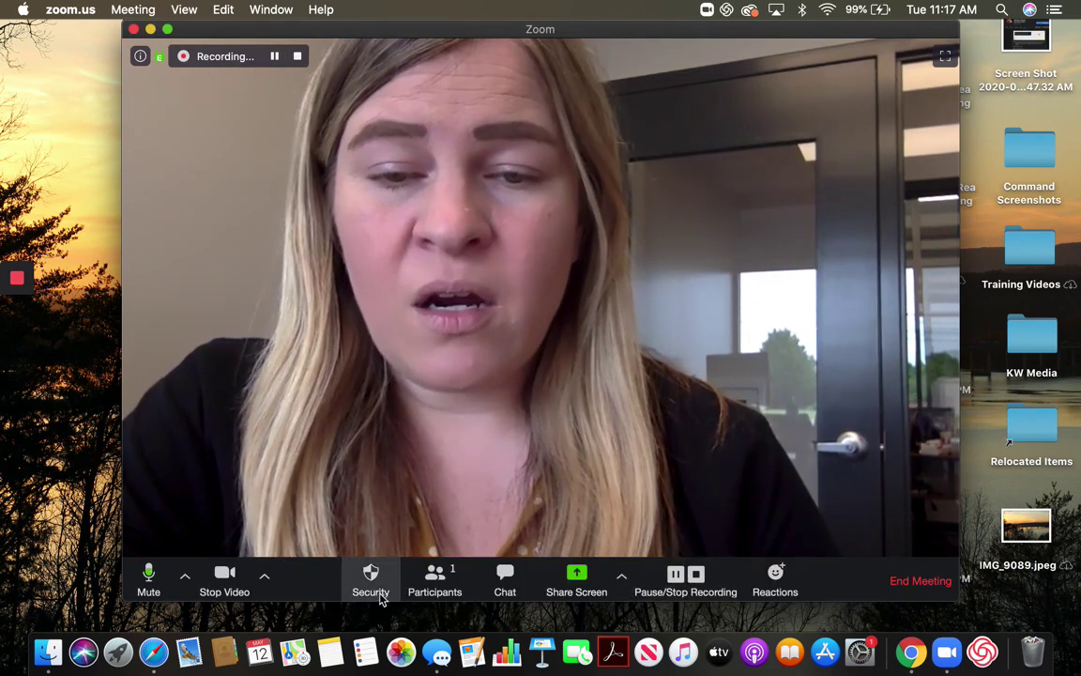
Tick Share Screen under 'Allow participants to' in the Security menu, verify it, and close the menu
click(369, 574)
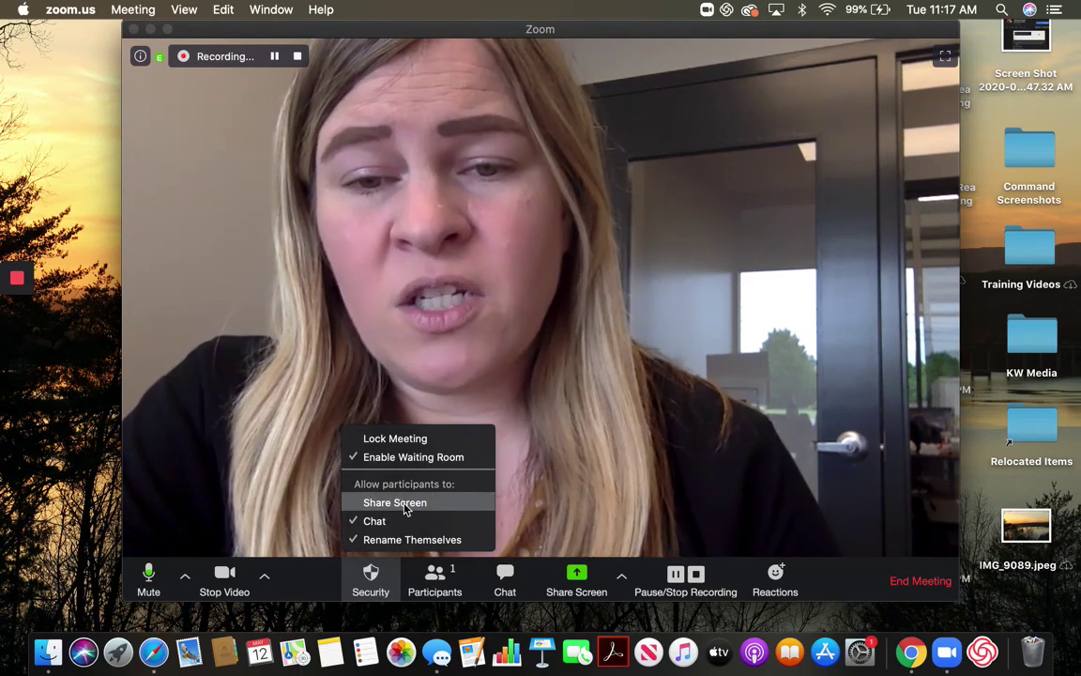
click(404, 505)
click(371, 577)
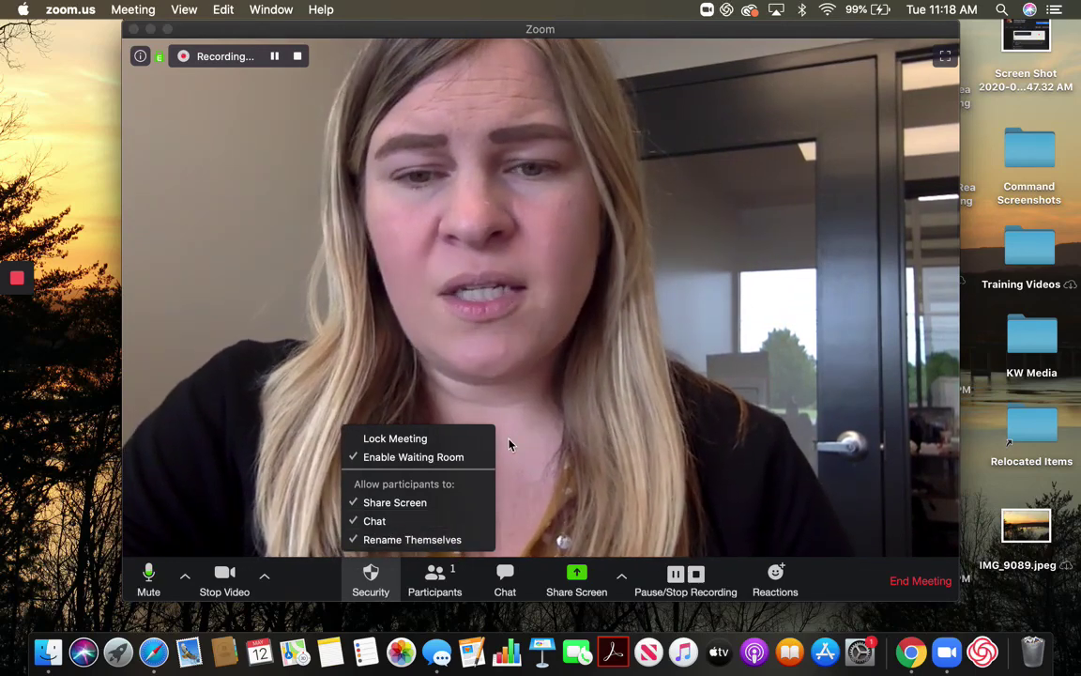
click(510, 445)
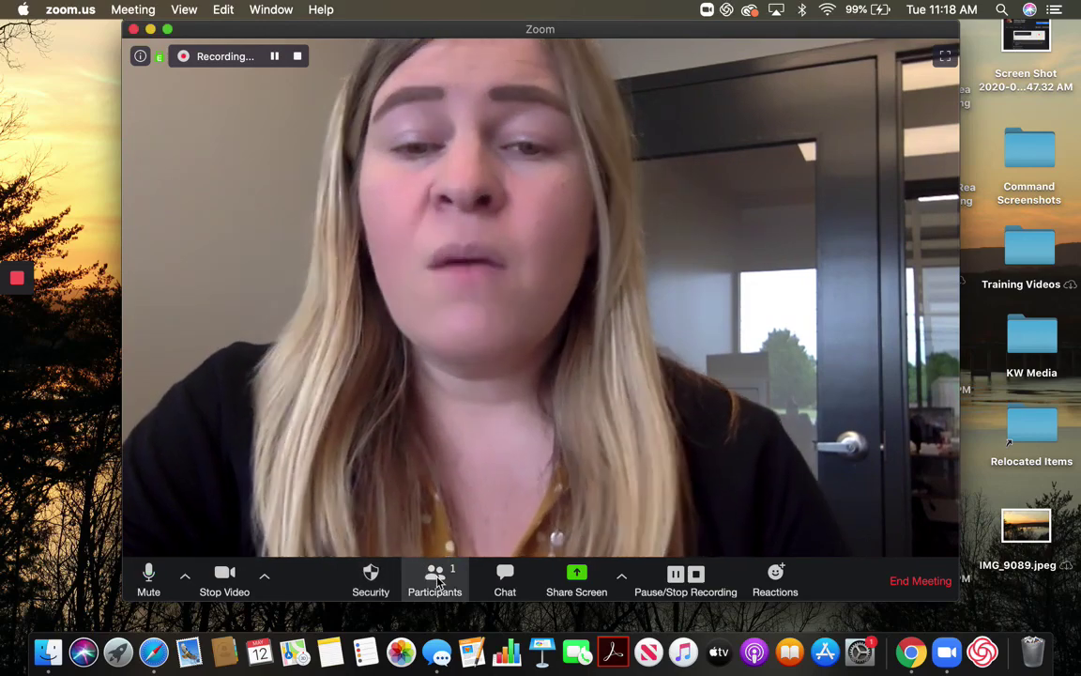
Show the Participants panel and open the More options (Rename, Edit Profile Picture) on the host's entry
click(434, 580)
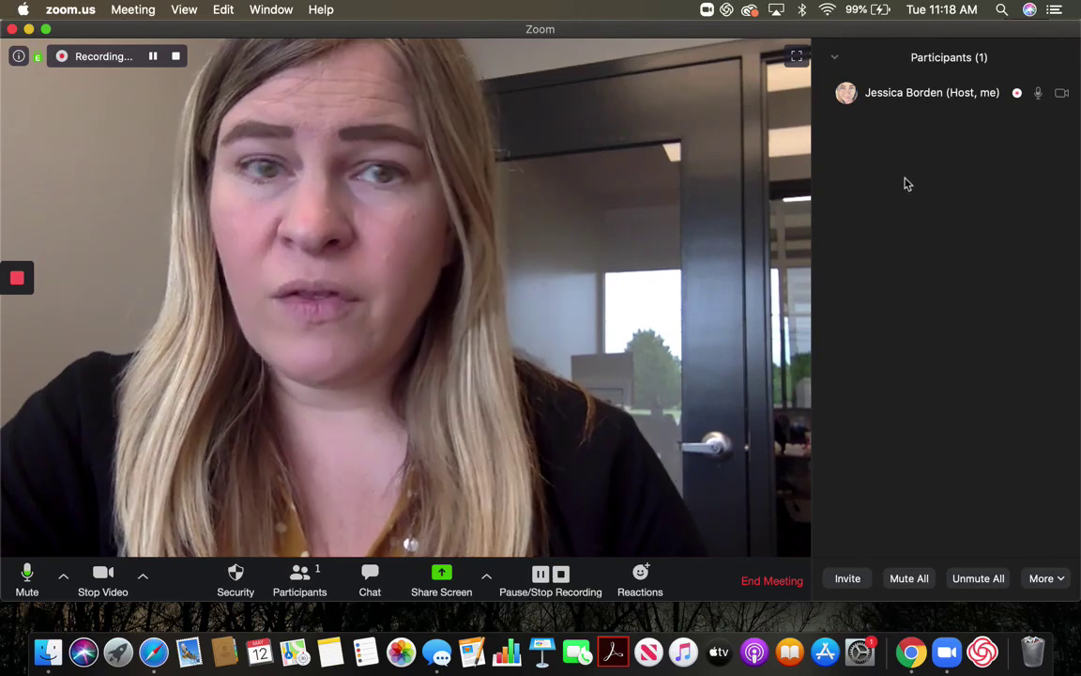
mouse_move(871, 106)
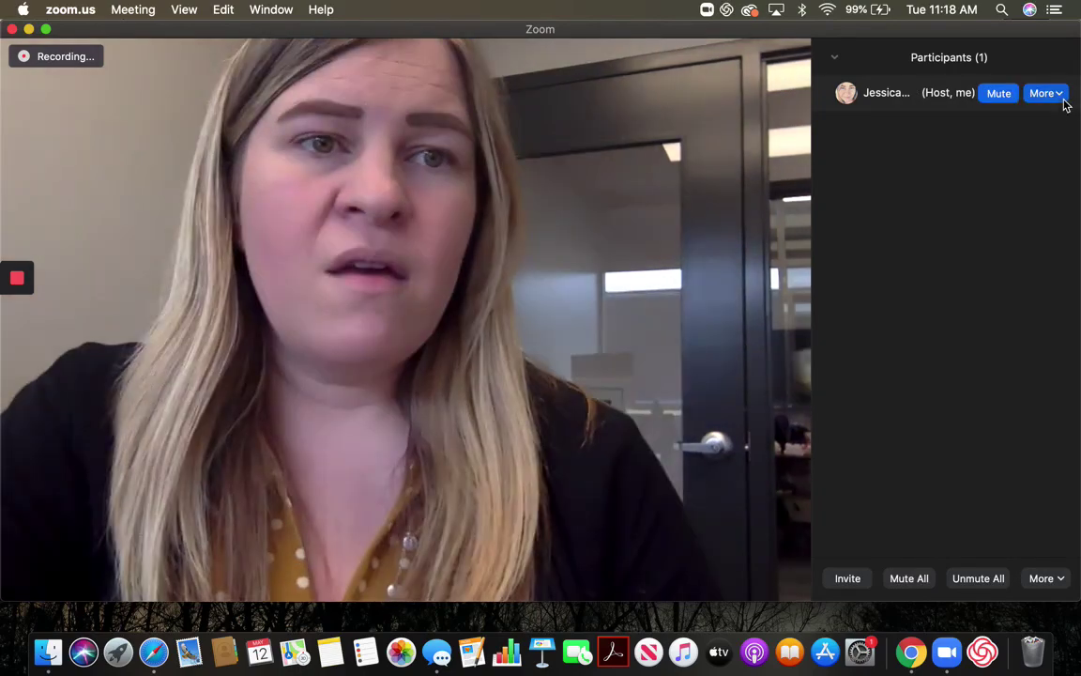
click(1060, 96)
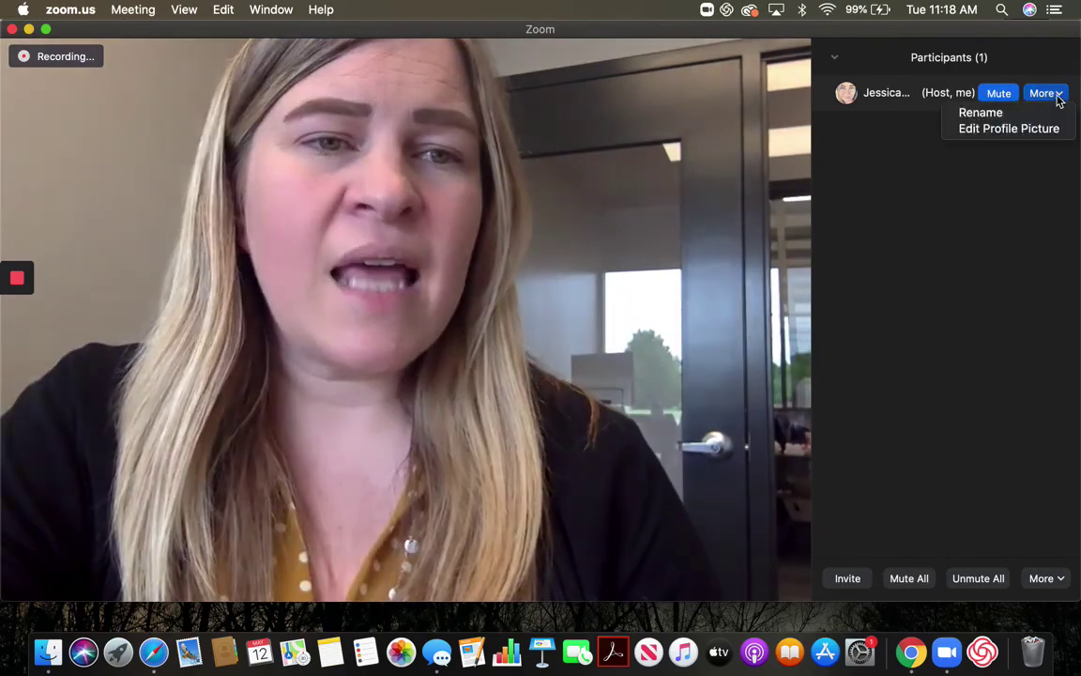
click(1059, 97)
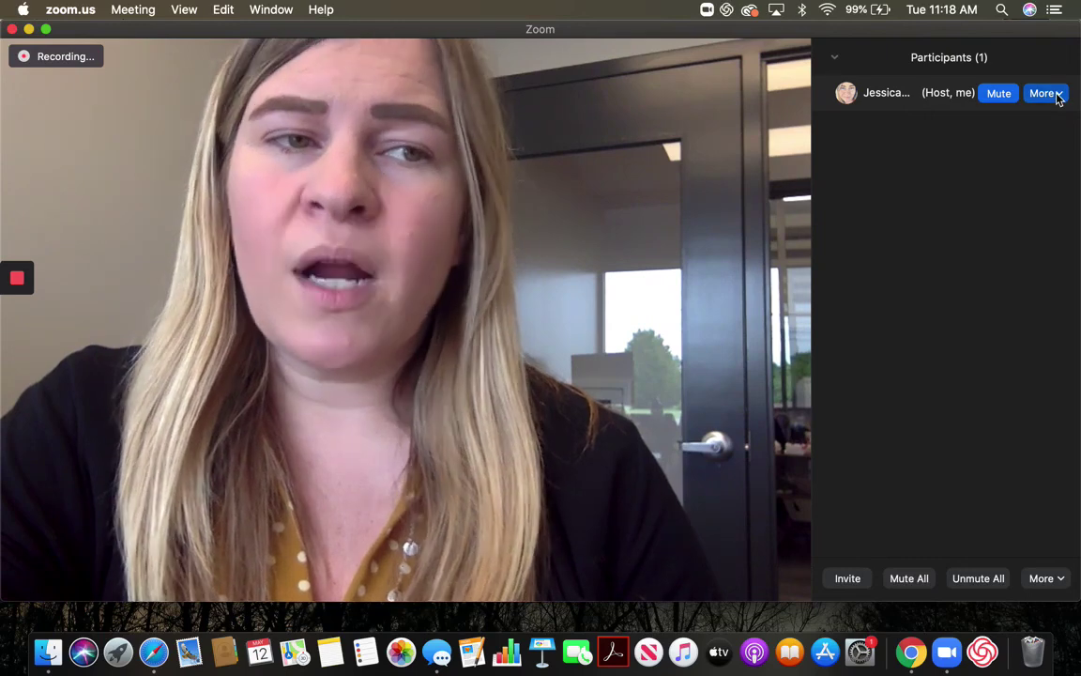
click(1058, 97)
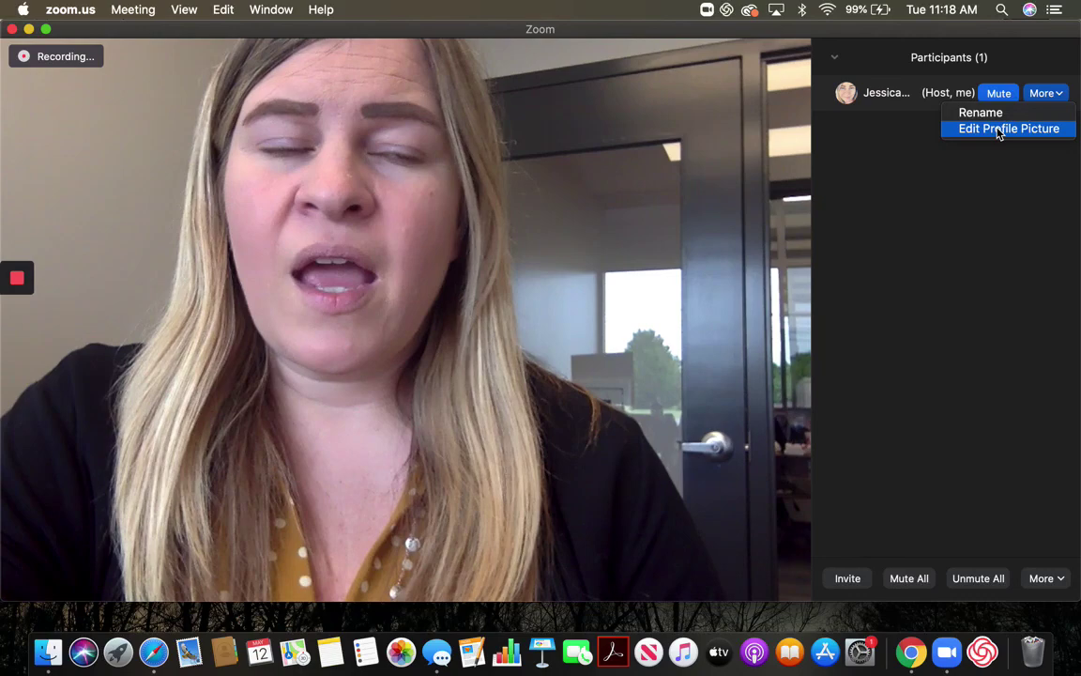
Rename the host's display name to a different test name
click(981, 112)
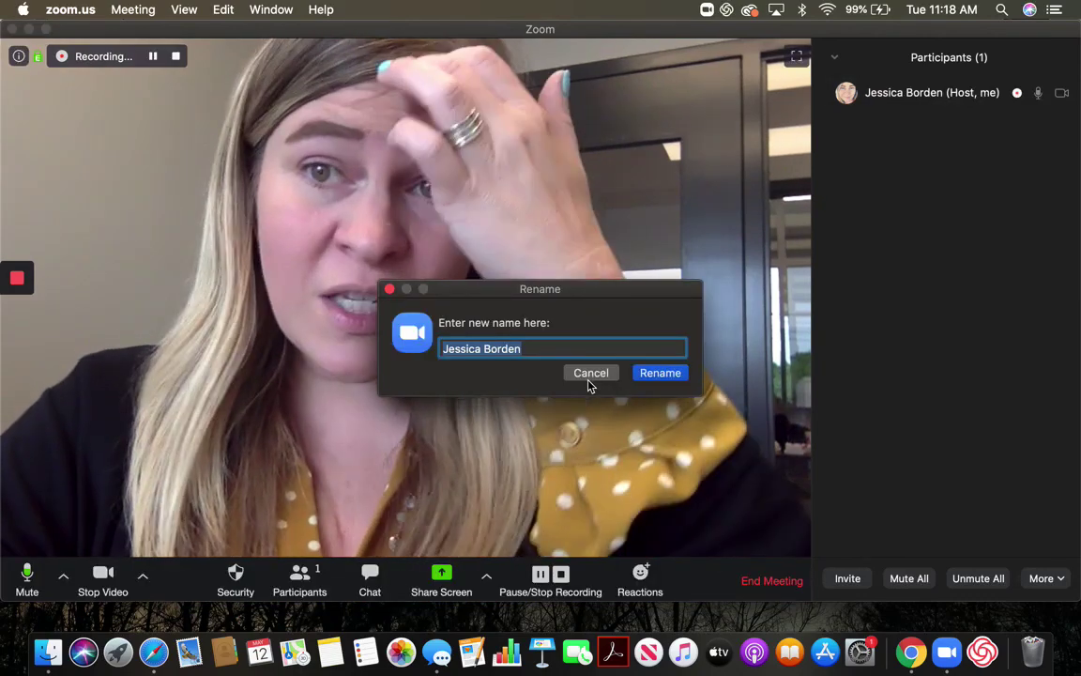
key(BackSpace)
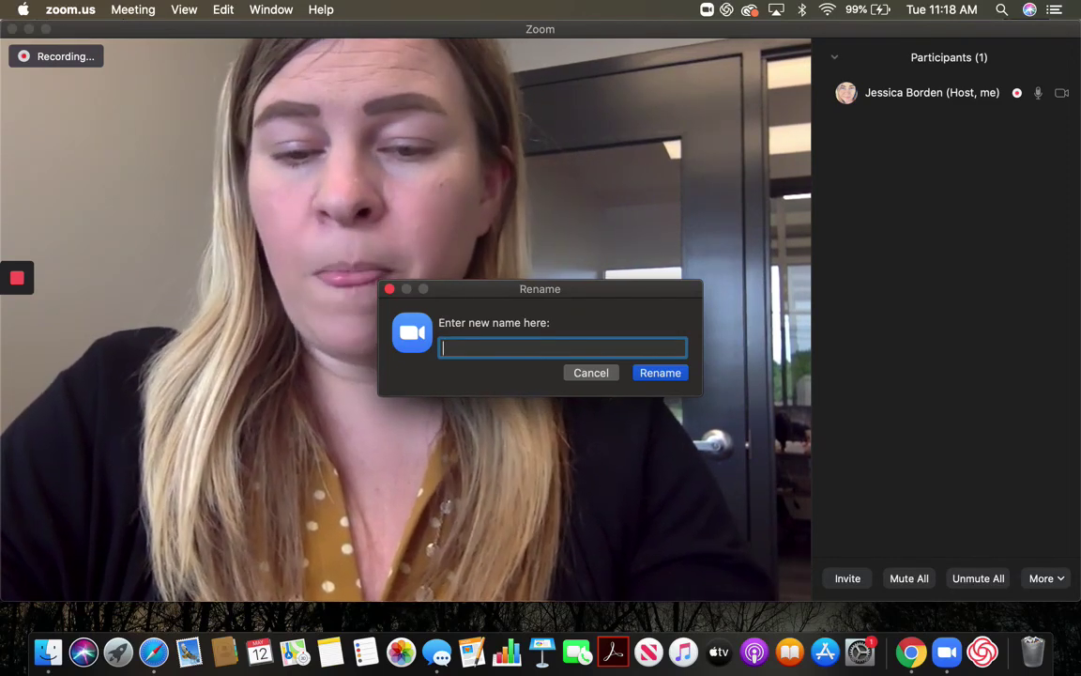
text(ller)
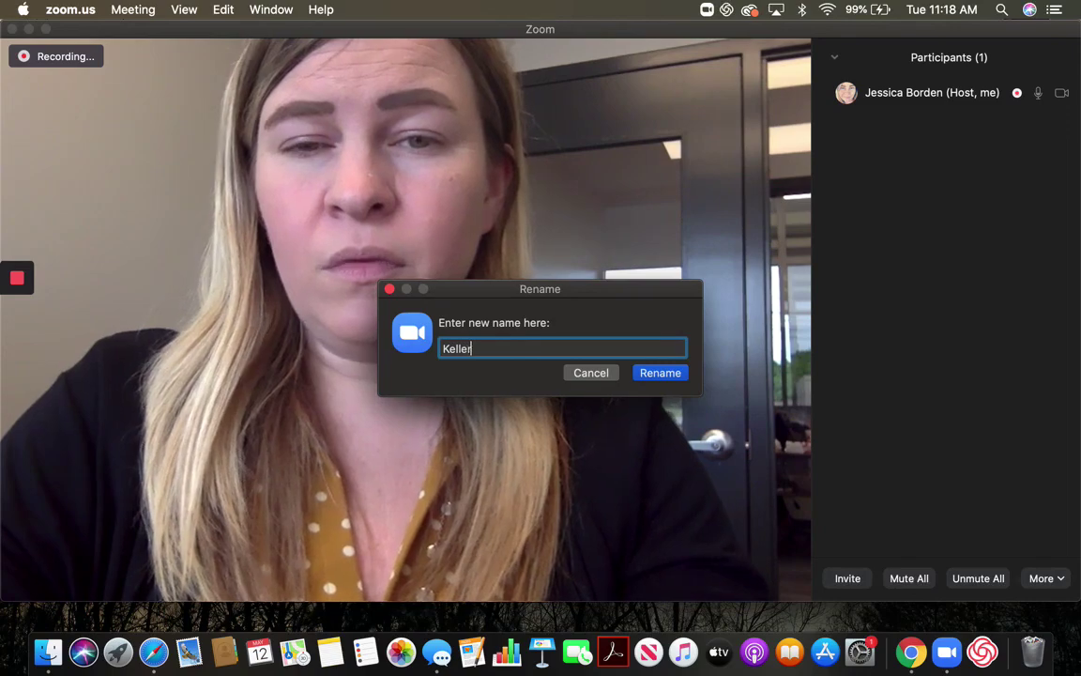
text( Who)
click(649, 375)
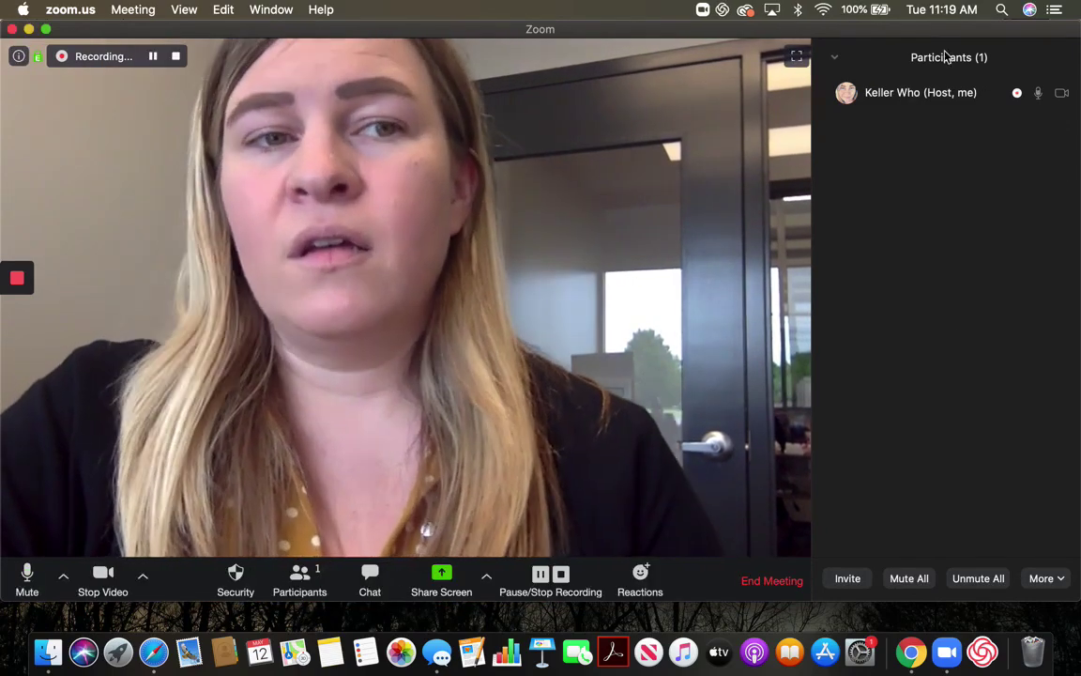
Rename the host back to the original display name
click(1051, 93)
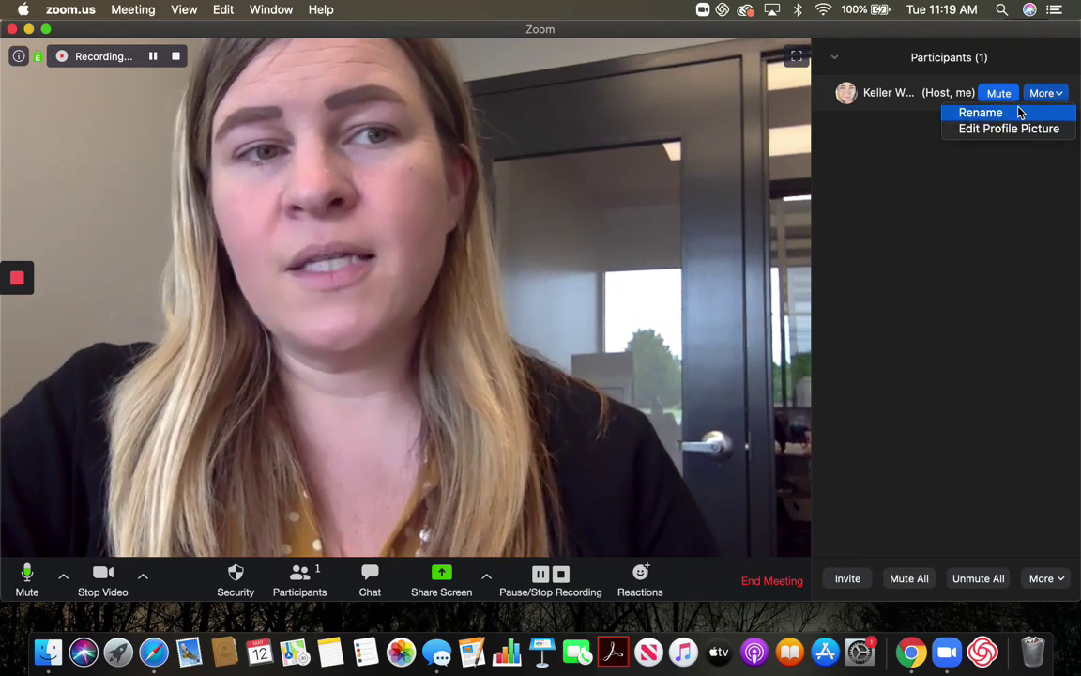
click(1019, 111)
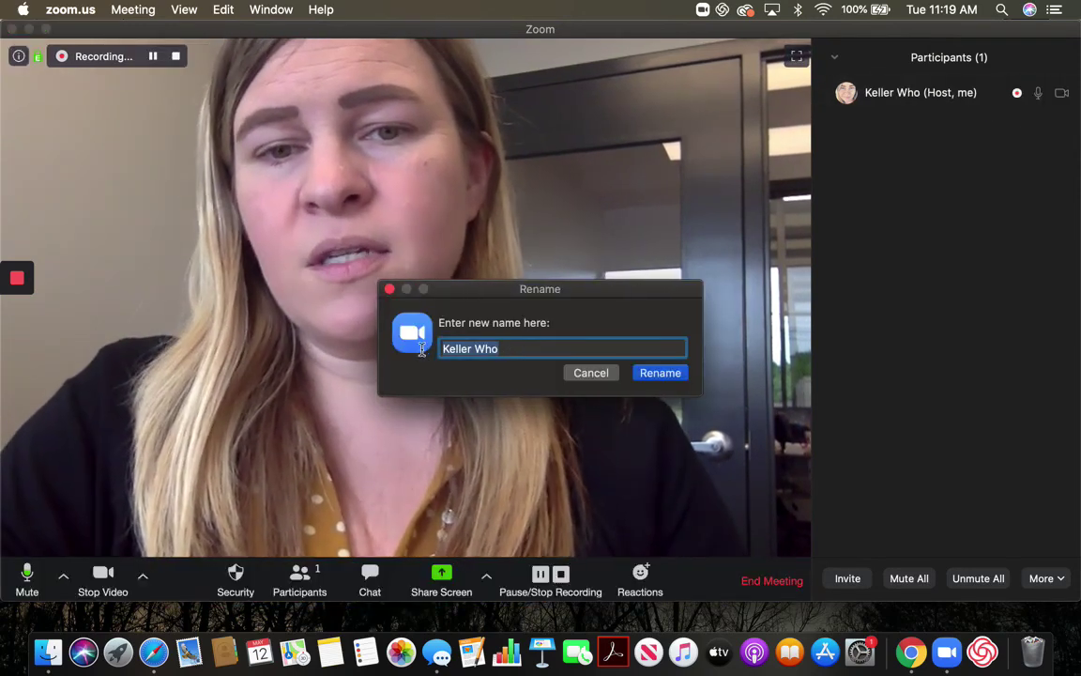
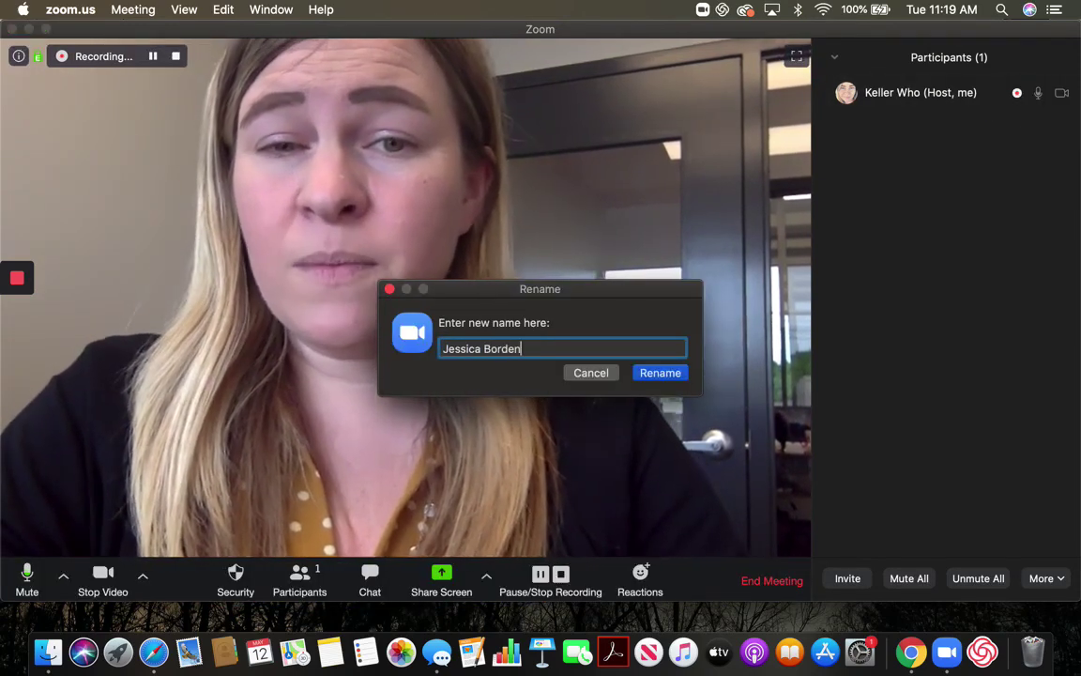
click(647, 376)
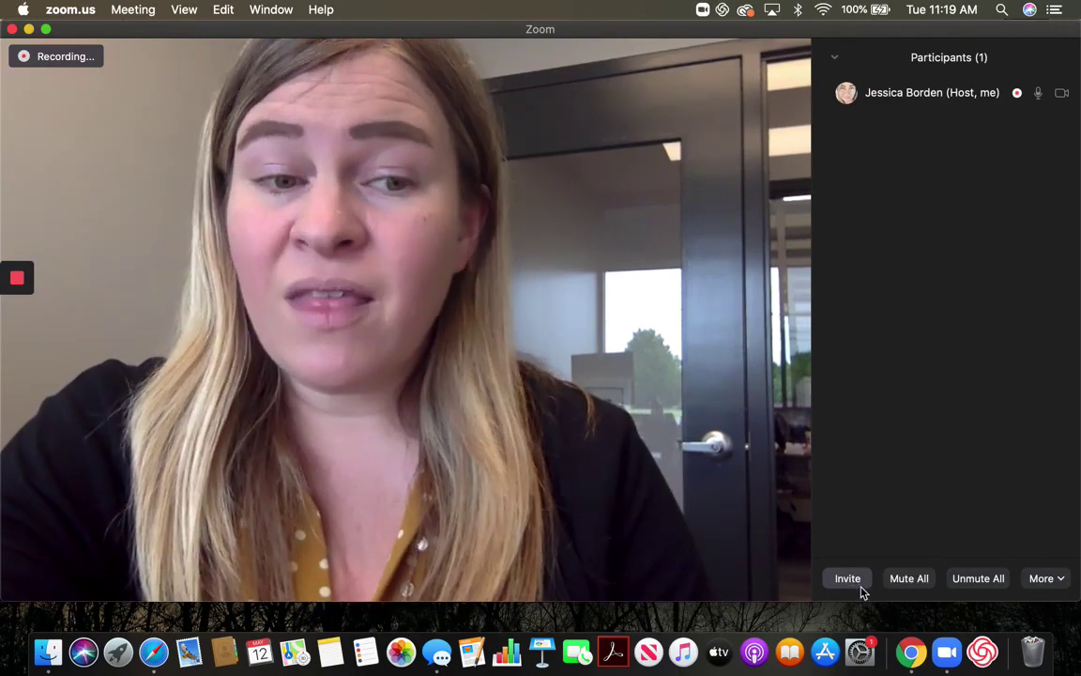
Copy the meeting invitation, view the Email service options, and close the invite window
click(860, 586)
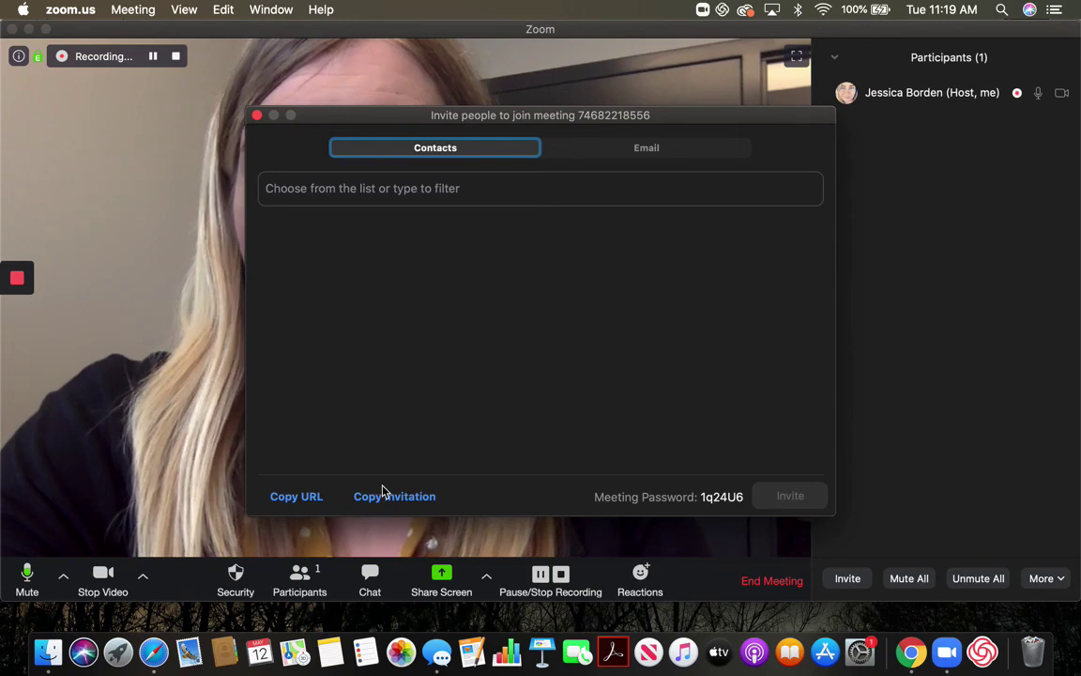
click(314, 500)
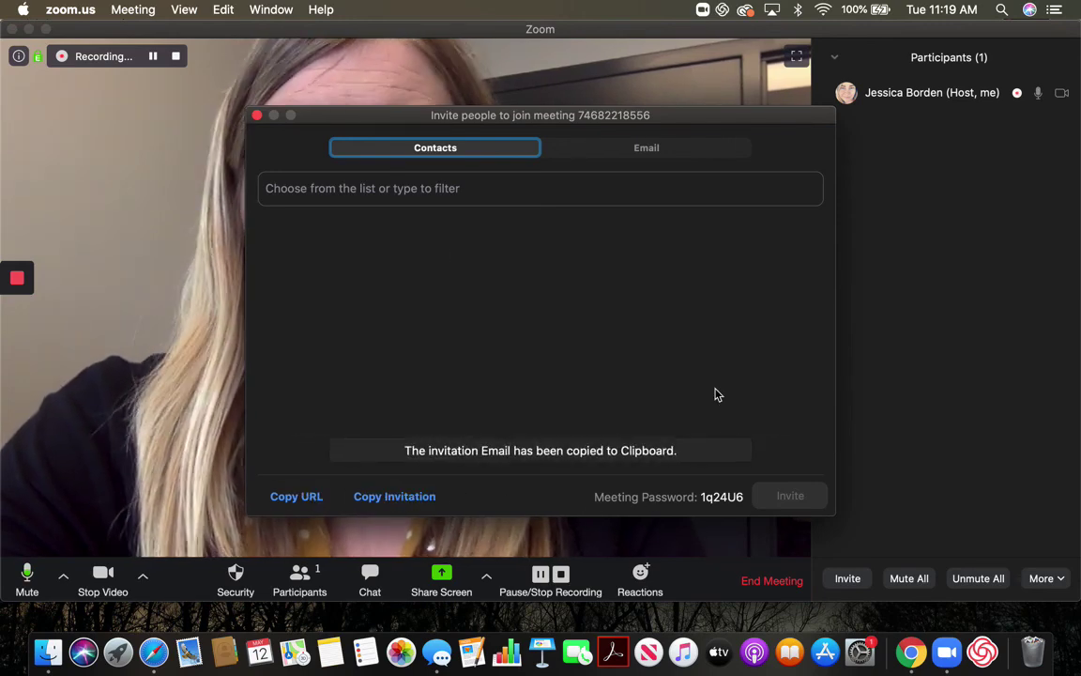
click(596, 150)
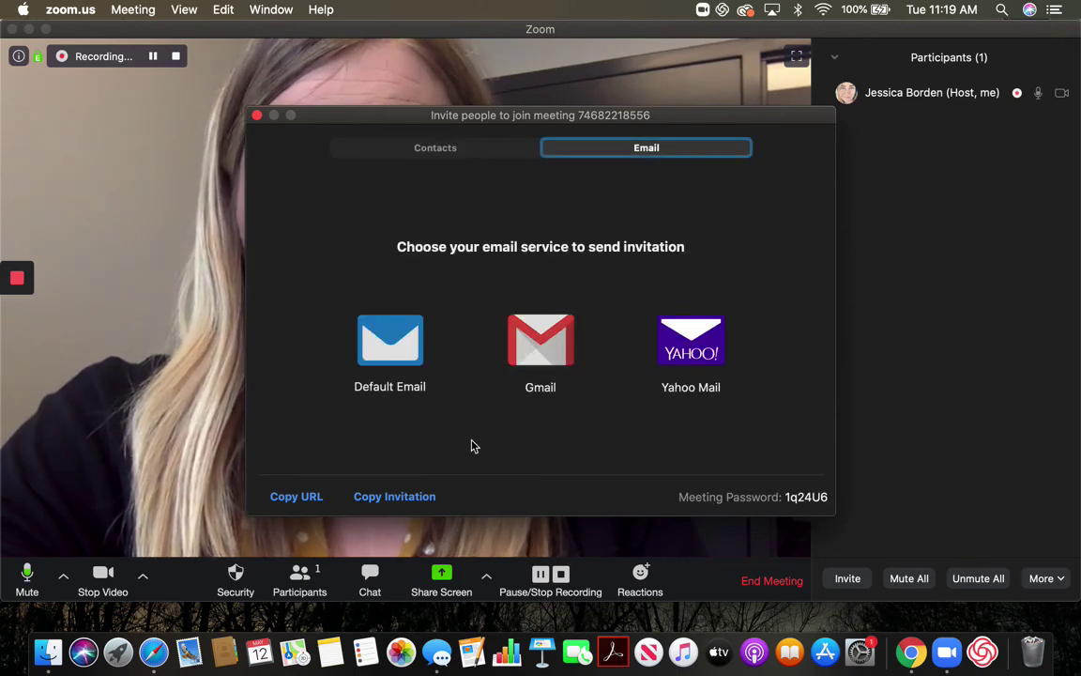
click(257, 114)
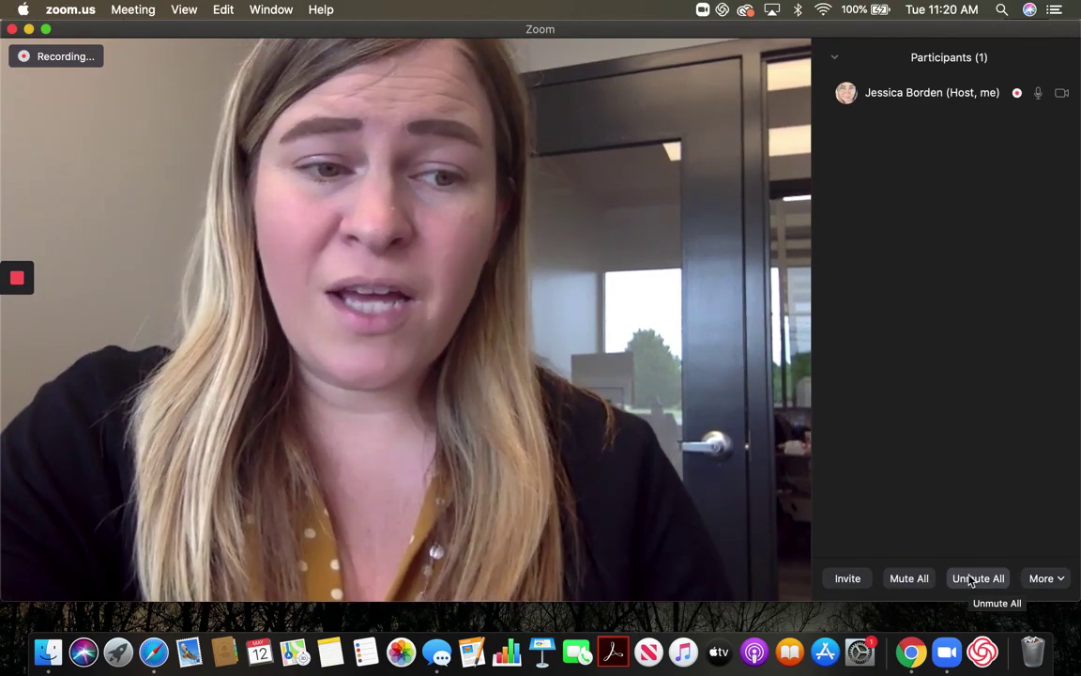
Glance at the extra participant-management options, then show the Participants panel's Close / Pop Out menu
click(1047, 579)
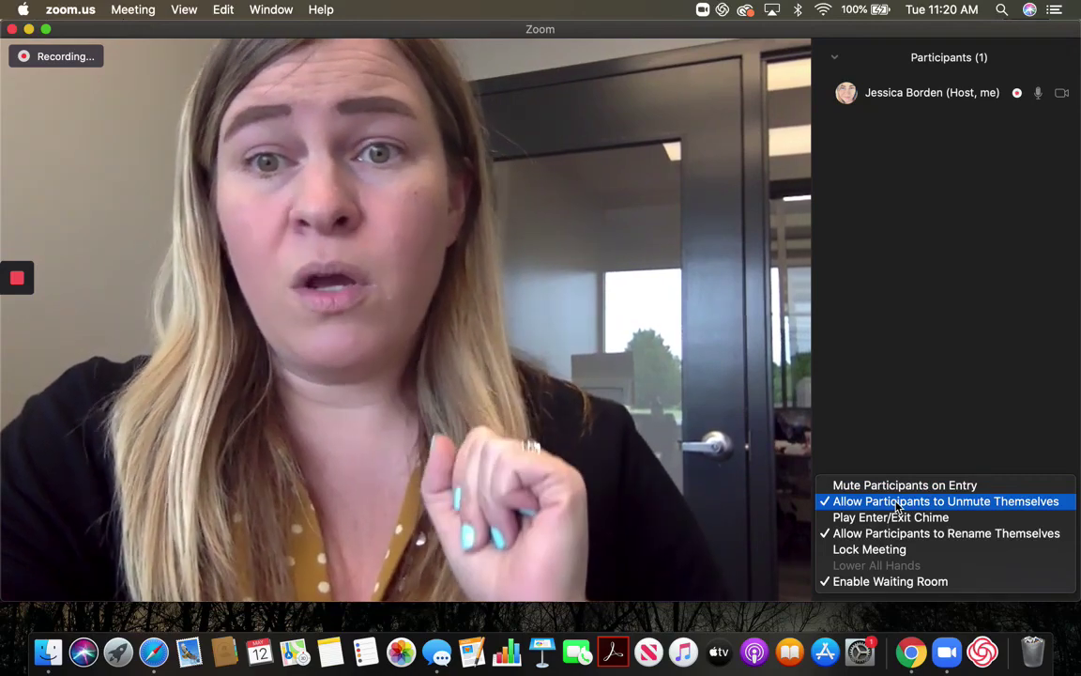
click(917, 429)
mouse_move(1039, 96)
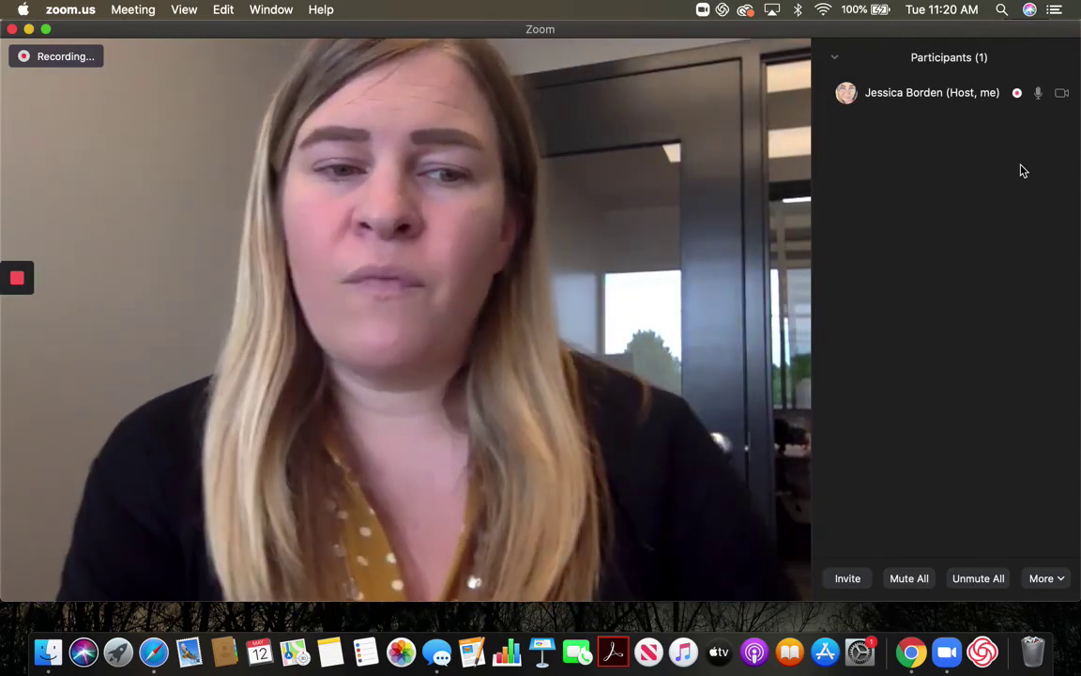
click(834, 58)
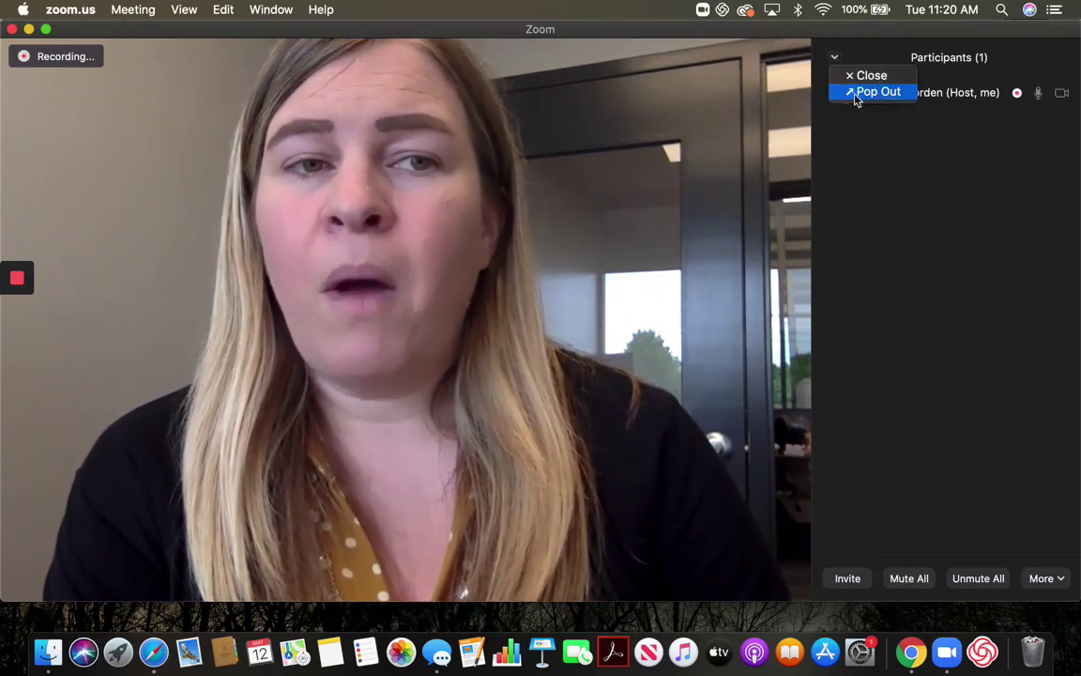
Close the Participants panel, send 'Here is the link that I promised....' in group chat, then close chat
click(868, 75)
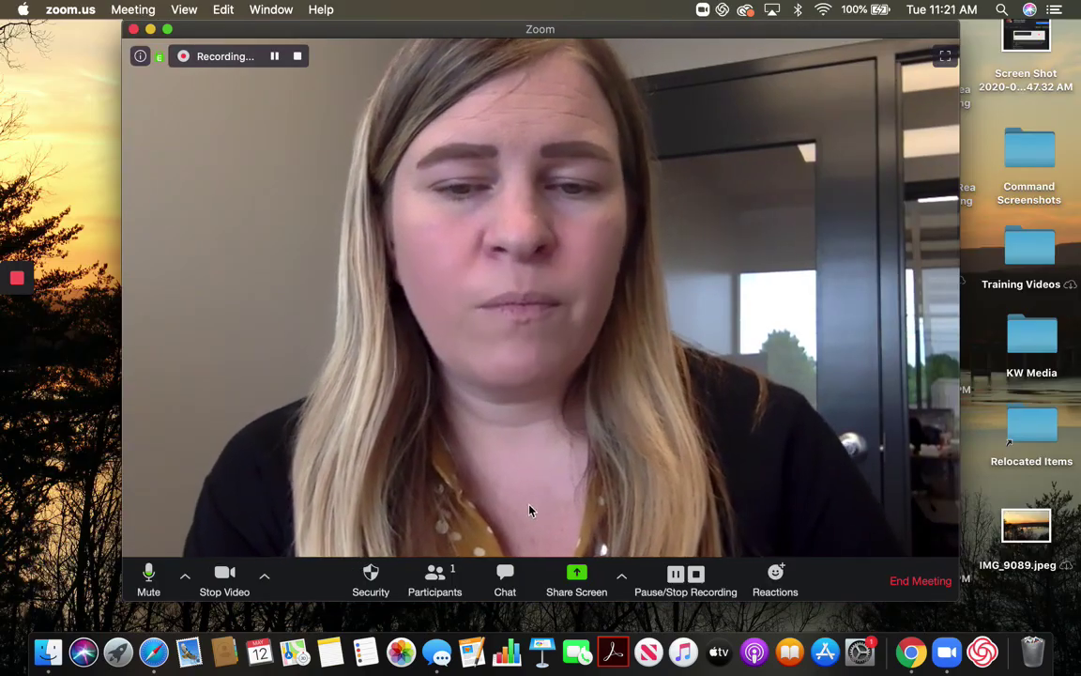
click(507, 582)
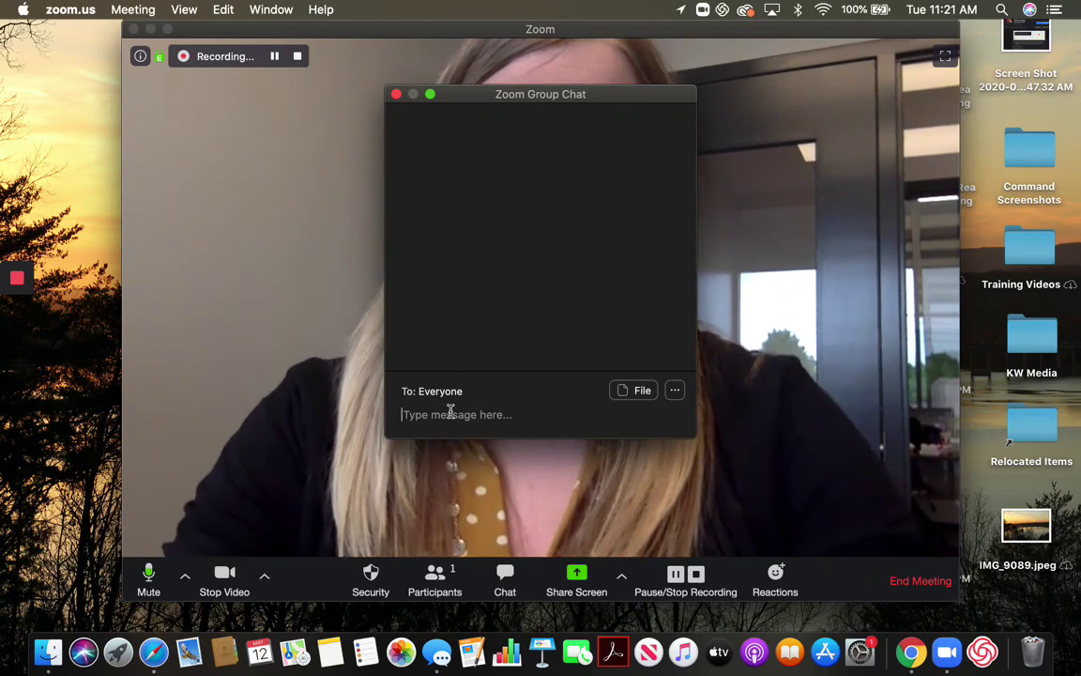
text(He)
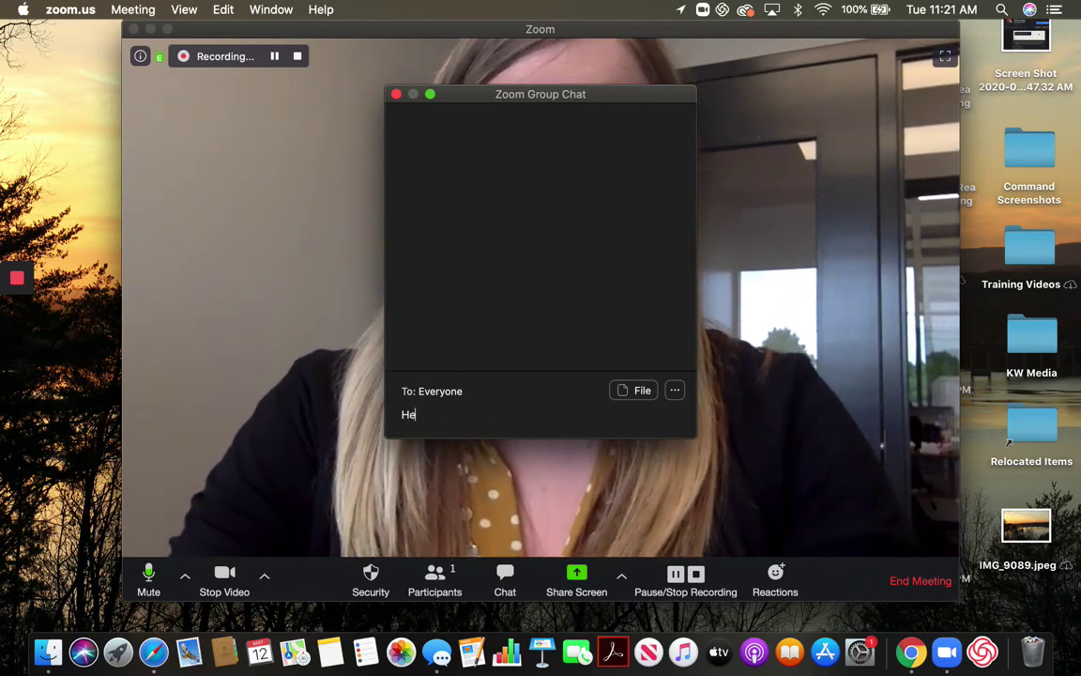
text(re is the link that I )
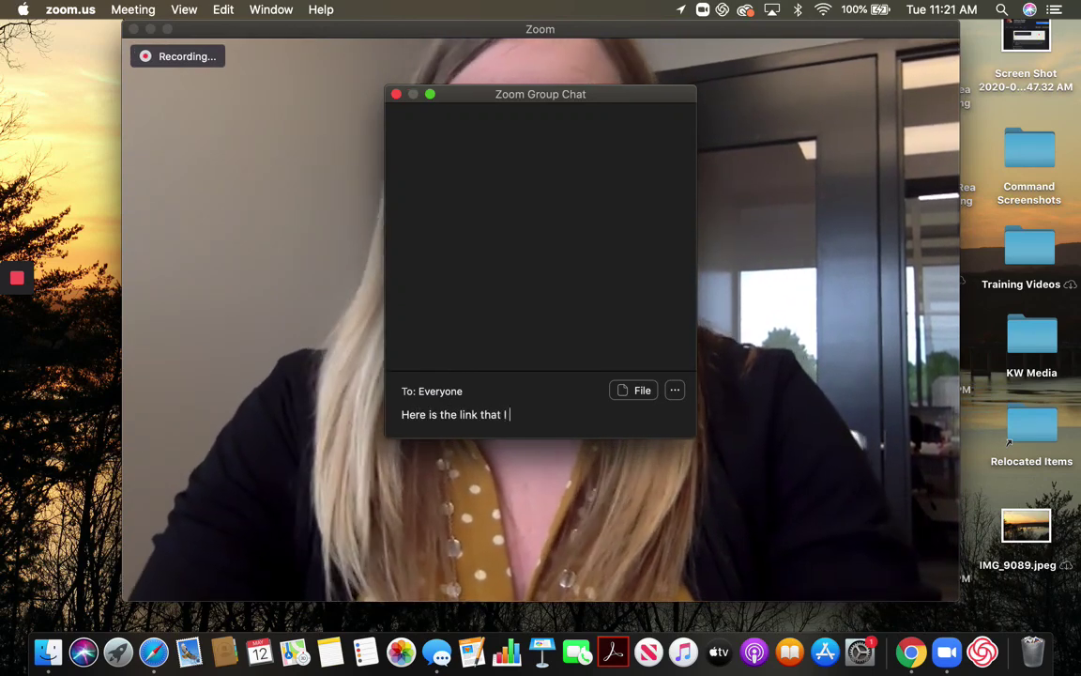
text(promised....)
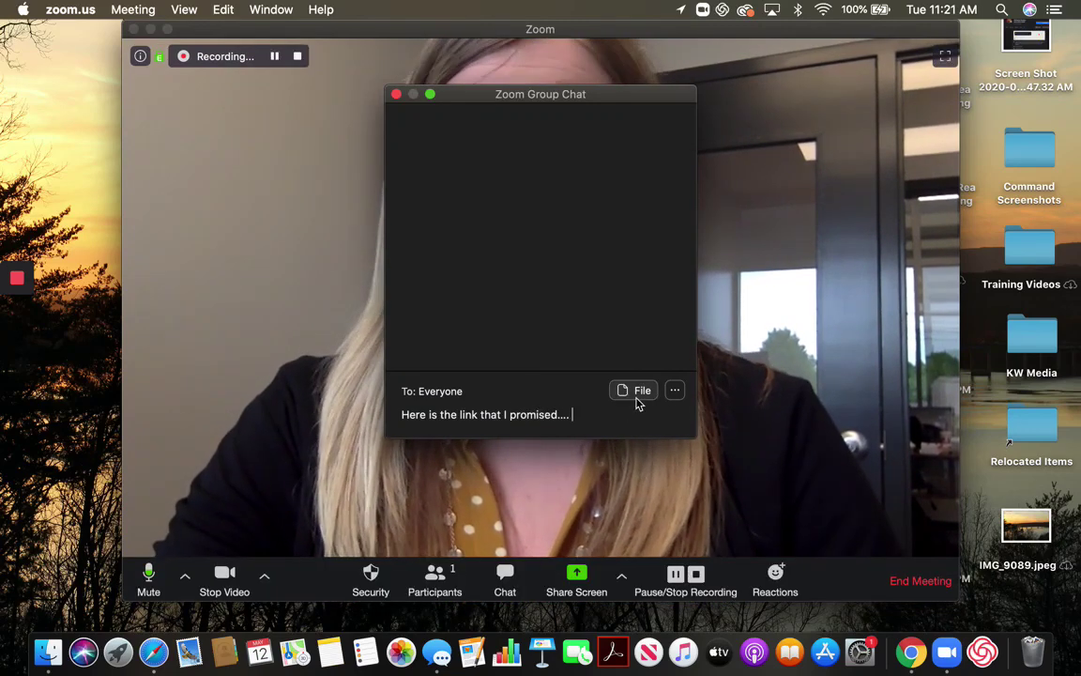
key(Return)
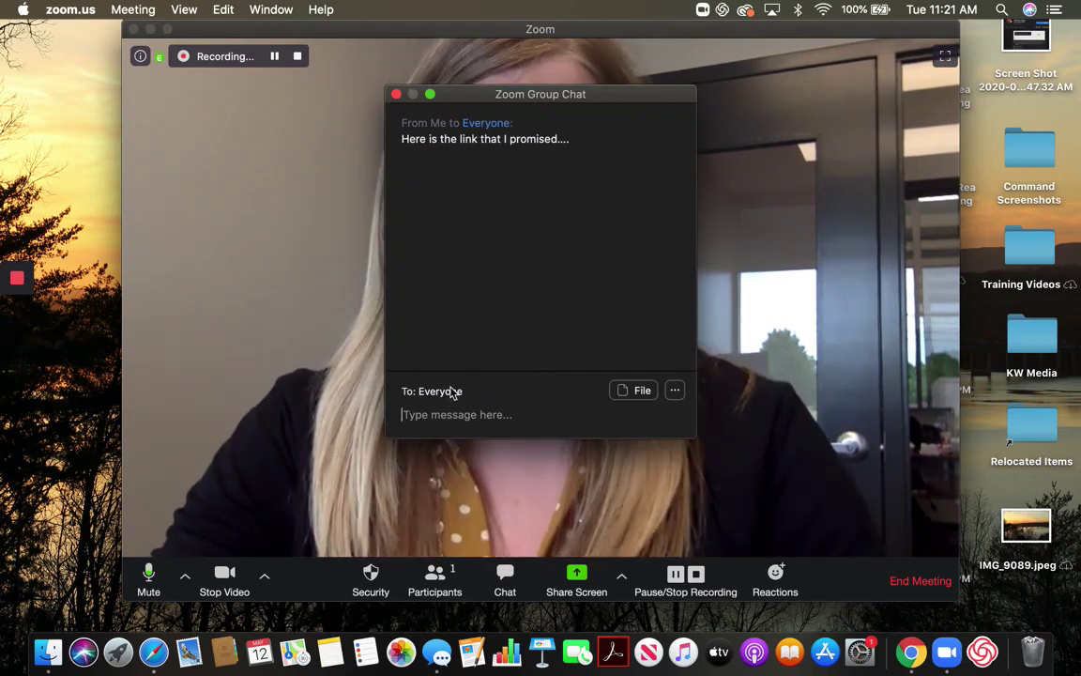
click(396, 95)
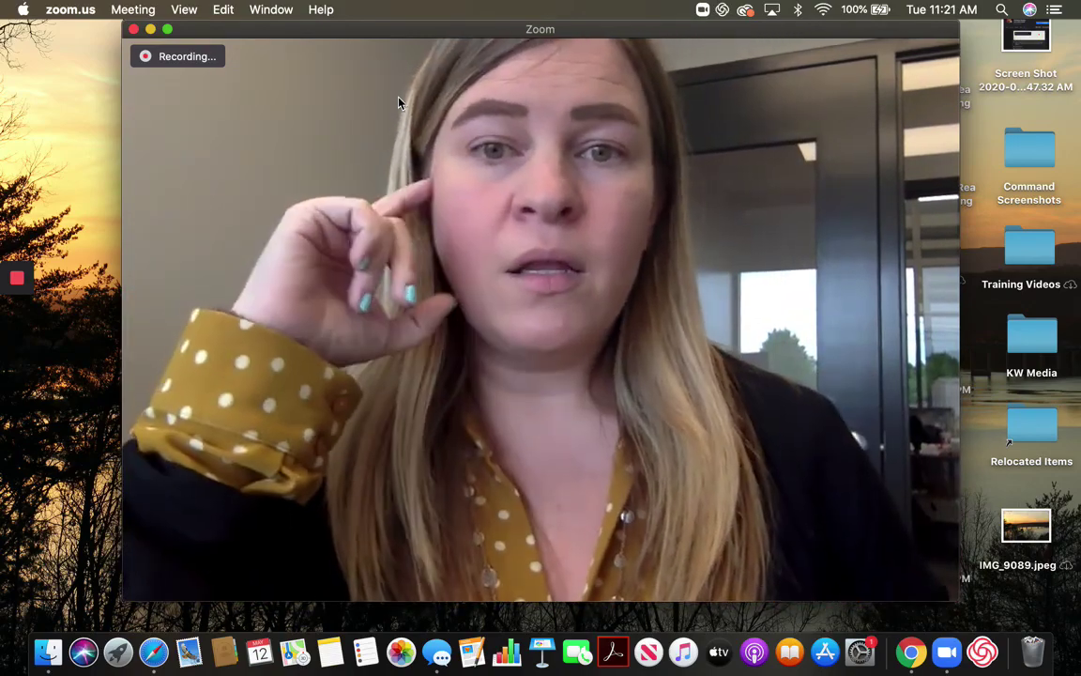
mouse_move(431, 88)
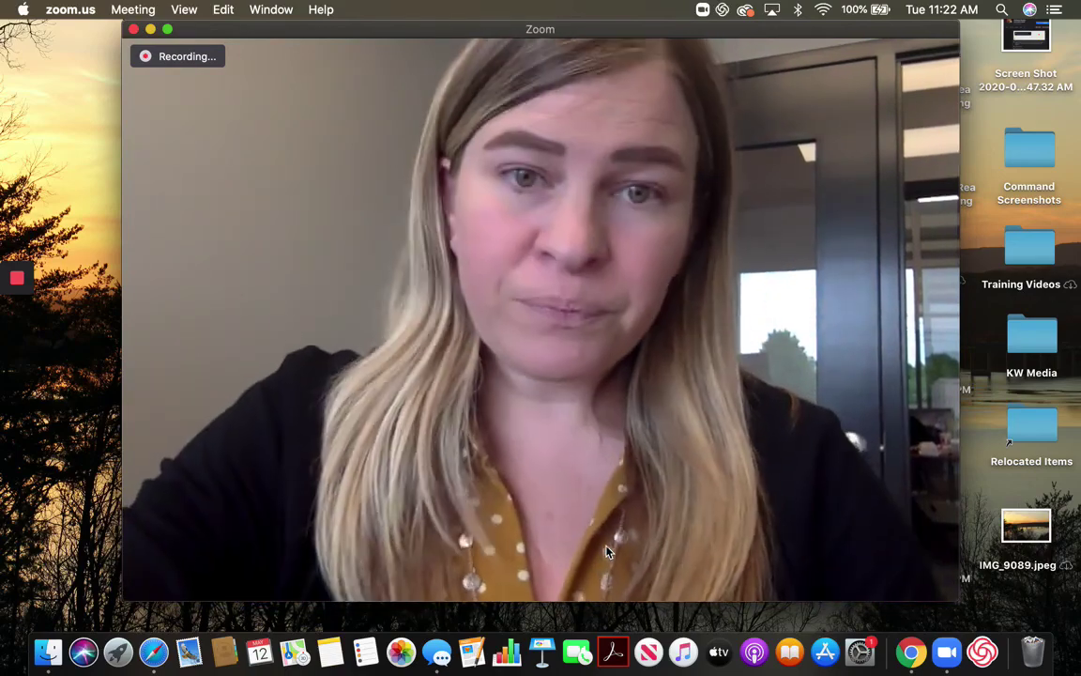
mouse_move(628, 543)
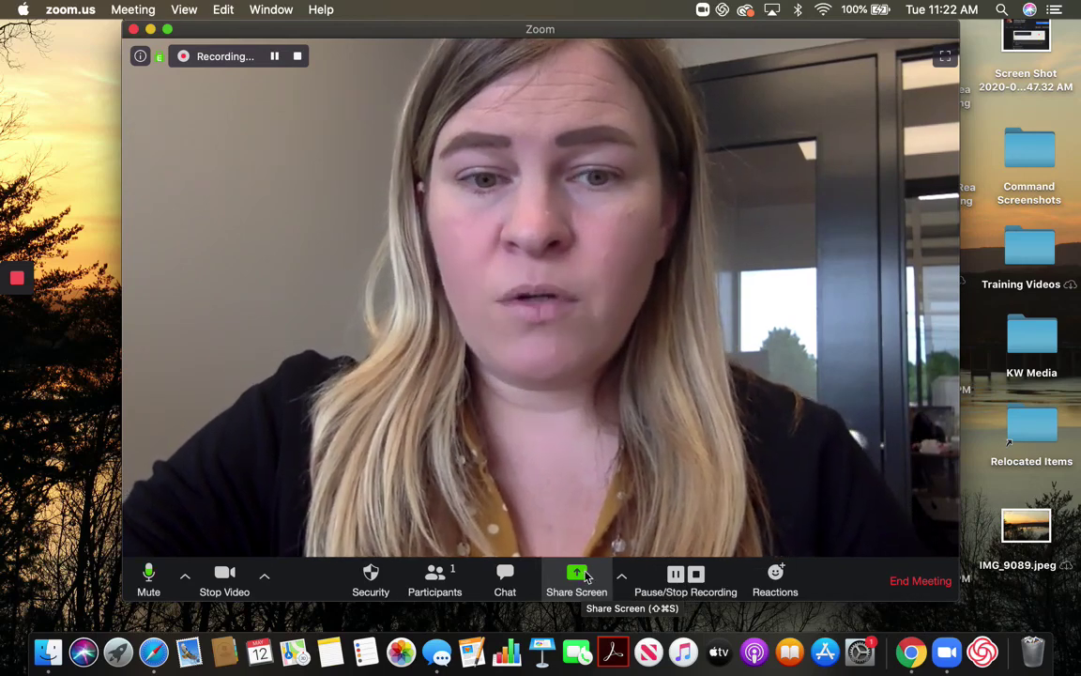
Glance at the Share Screen options, then bring up the picker of screens and windows to share
click(620, 579)
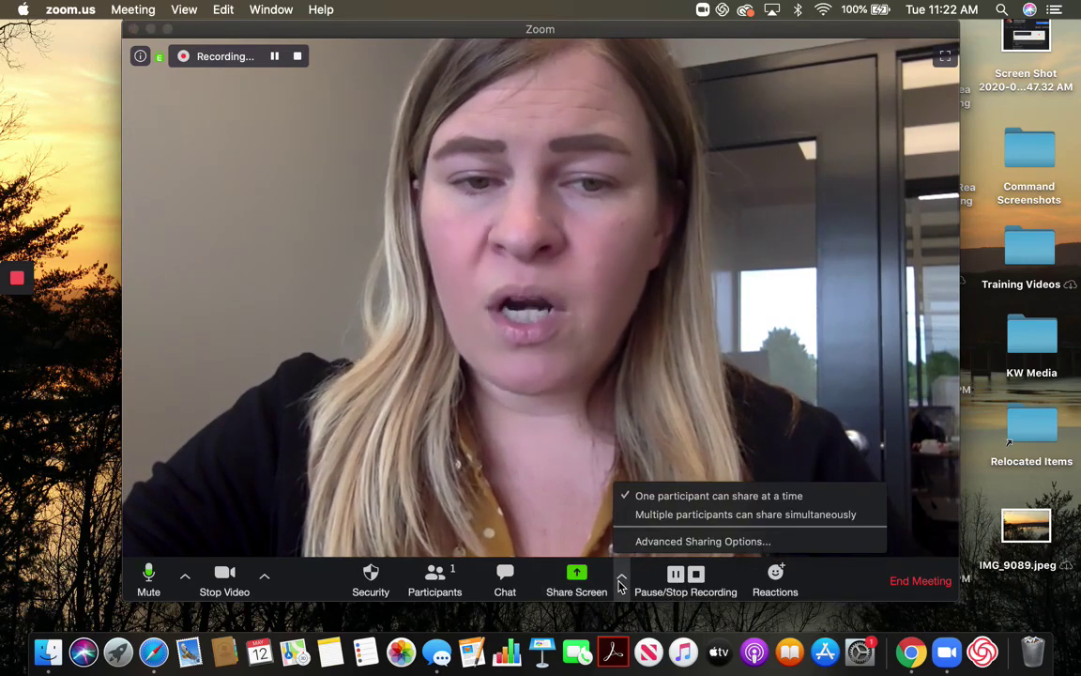
click(620, 581)
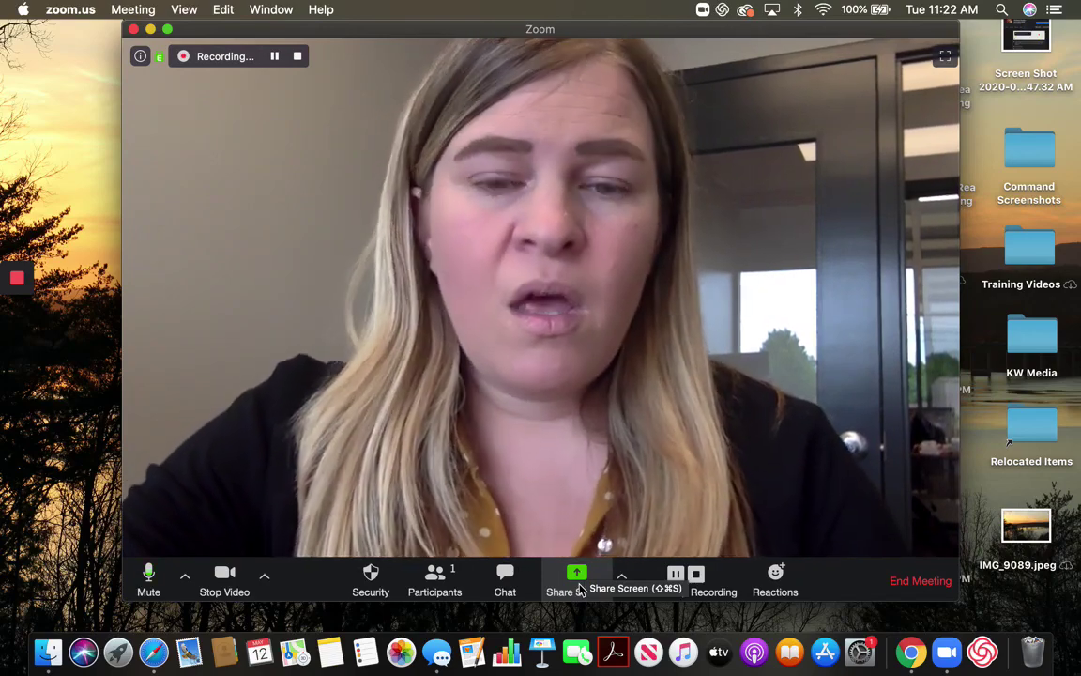
click(586, 586)
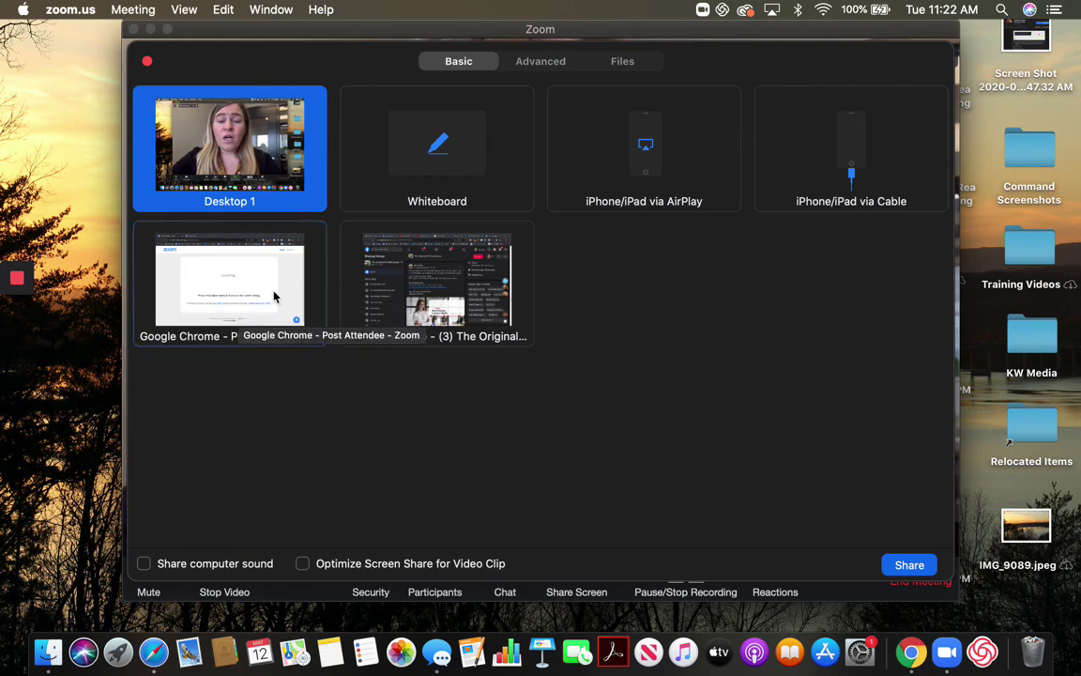
Share the Google Chrome Post Attendee window and run a Flexmls Single Family quick search showing 1,934 results
click(274, 296)
click(907, 565)
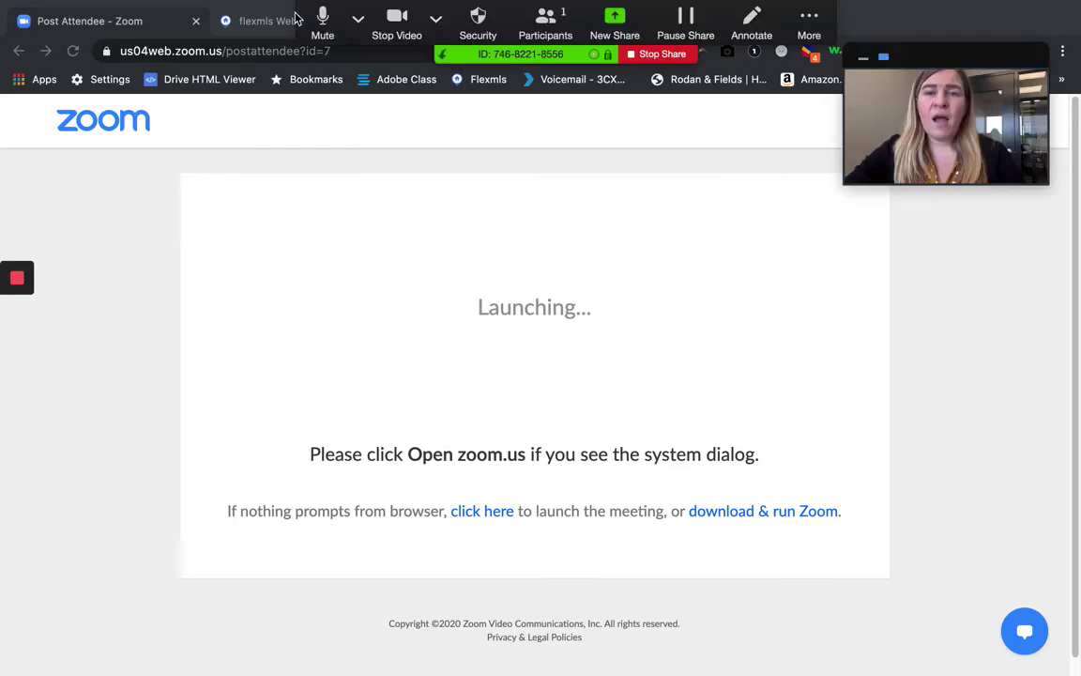
click(292, 20)
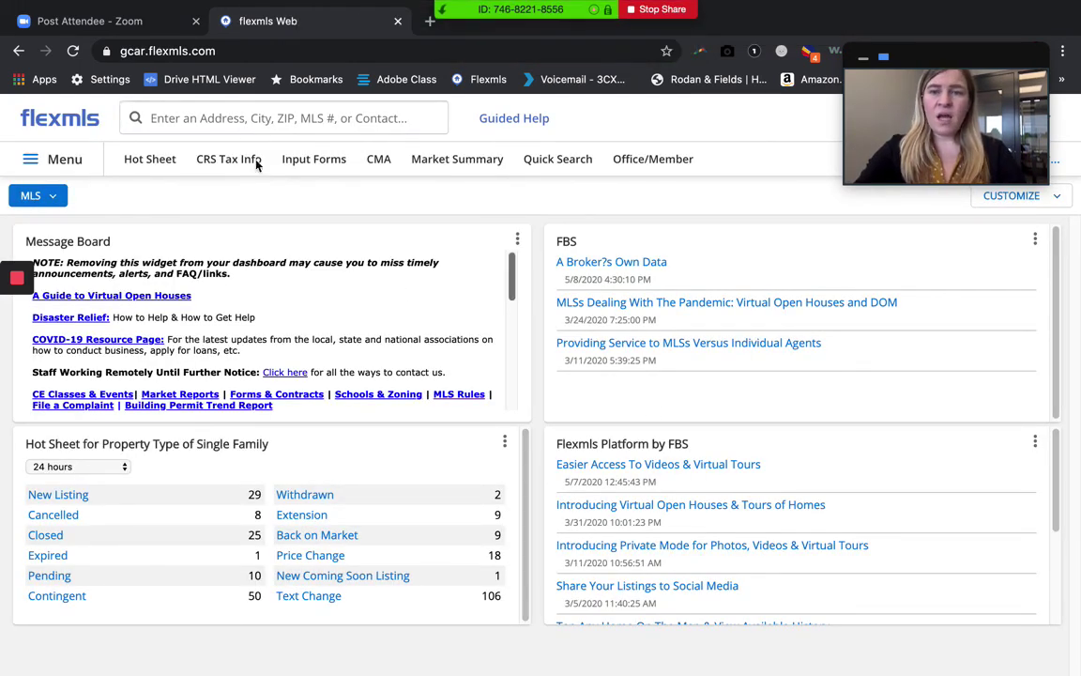
click(581, 165)
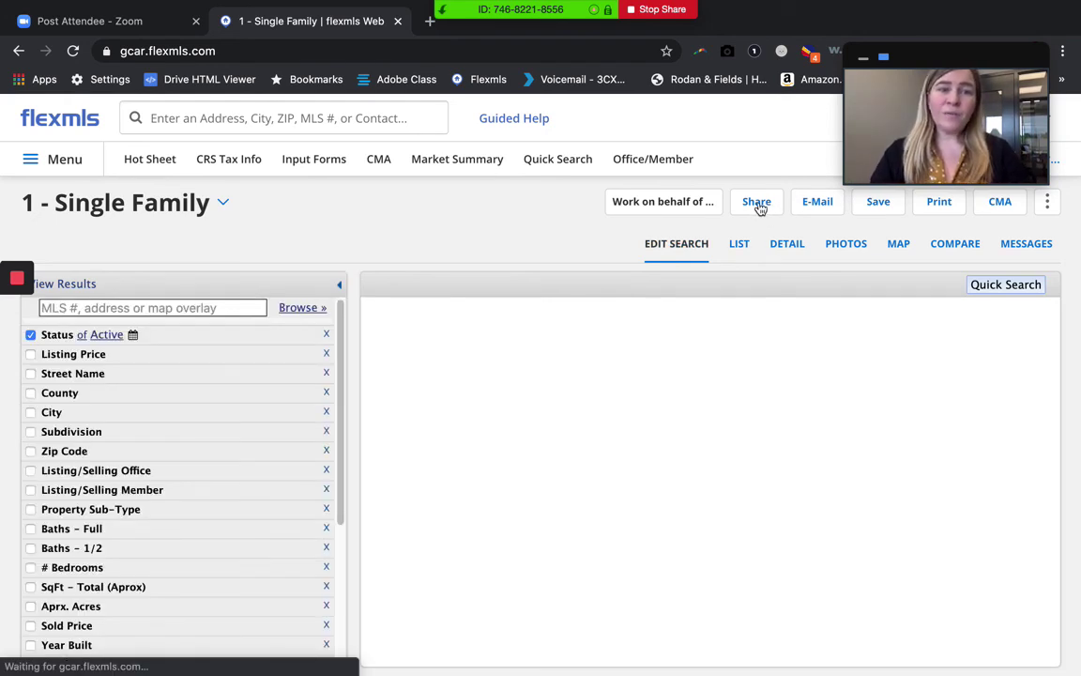
click(760, 205)
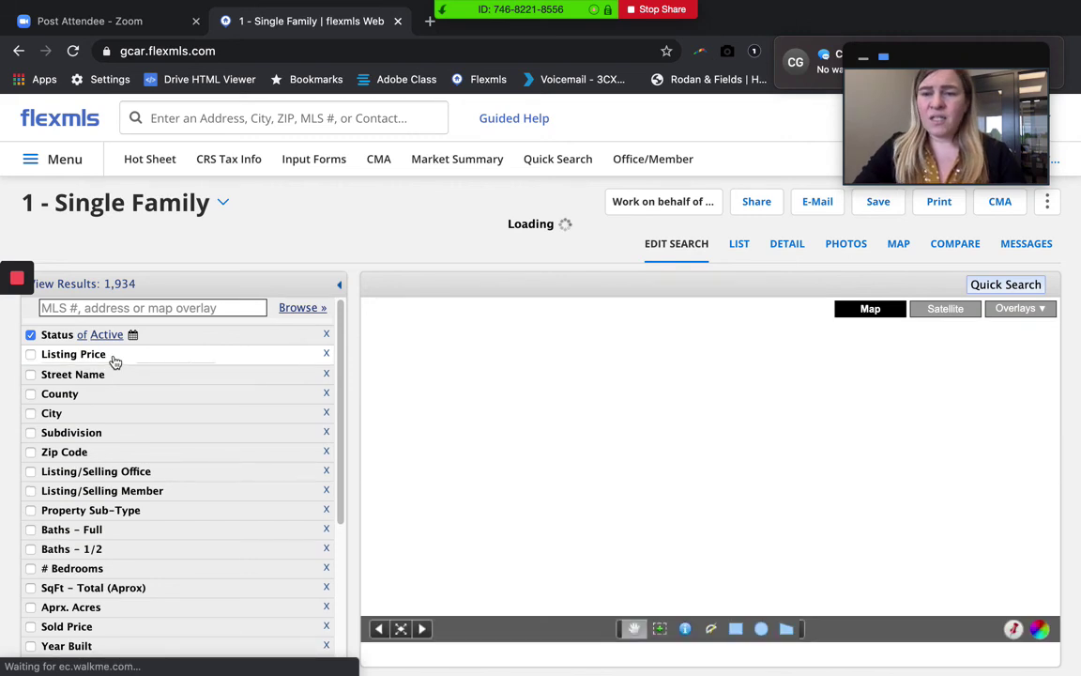
Filter the search to listing prices between 150,000 and 175,000
click(115, 360)
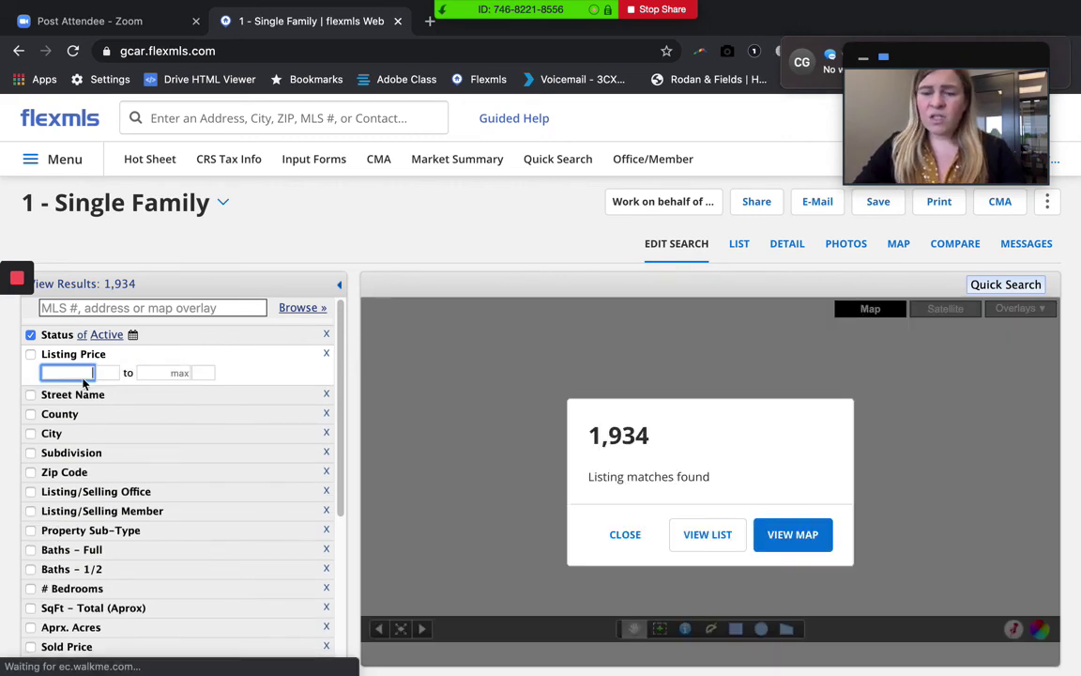
click(155, 373)
text(175)
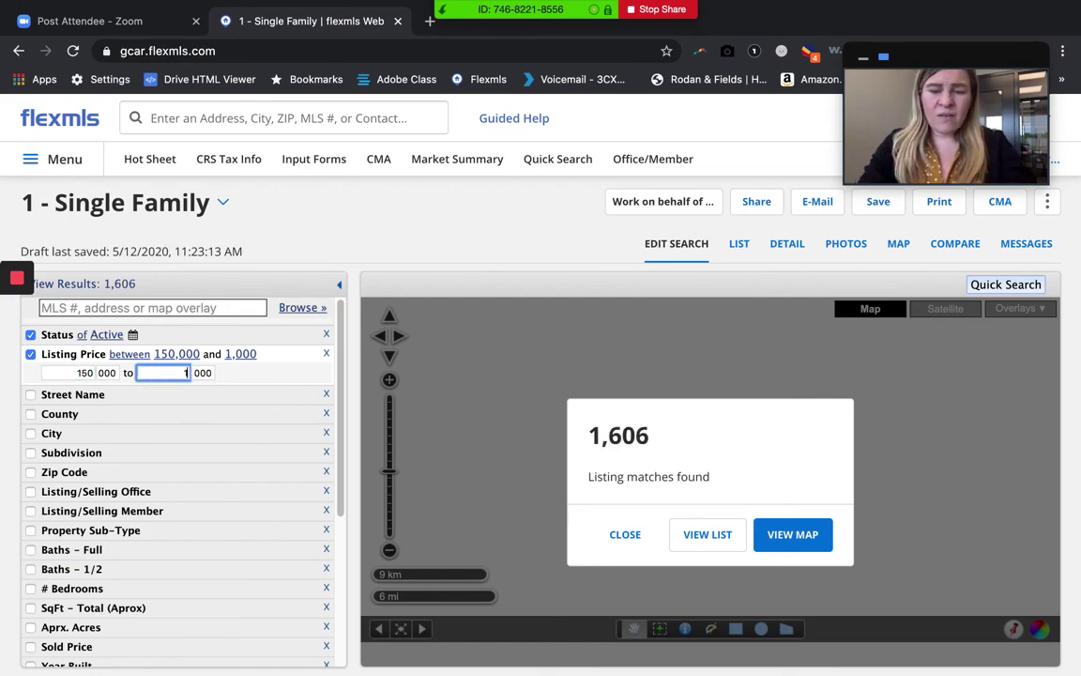
click(296, 288)
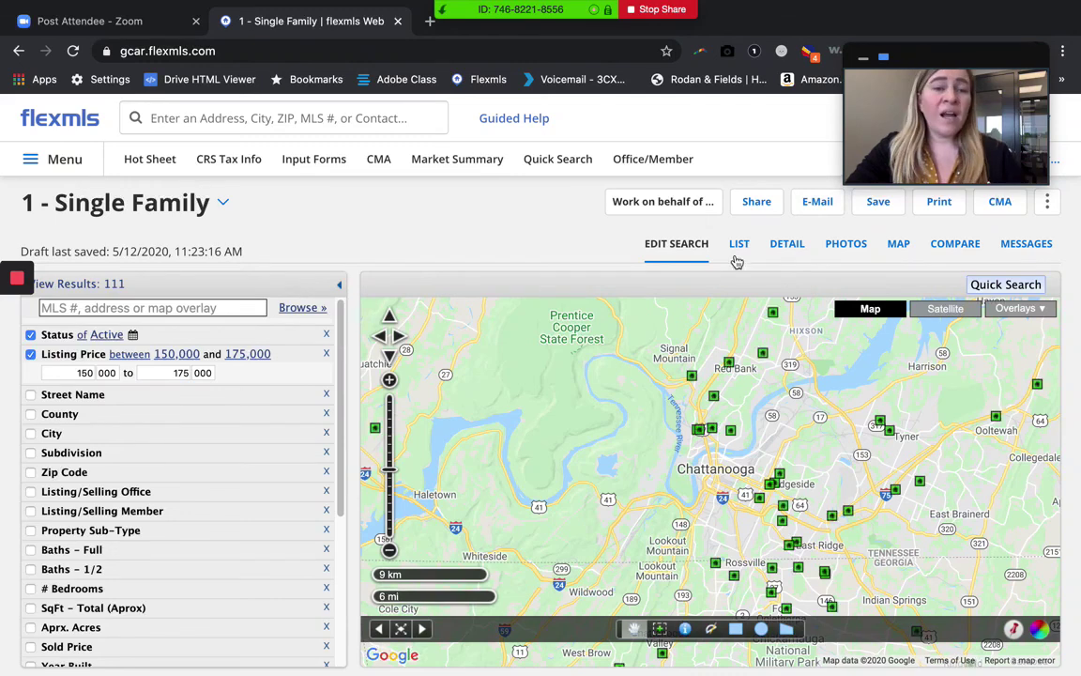
Dismiss the nothing-to-share warning and view the 111 matching listings as a list
click(756, 205)
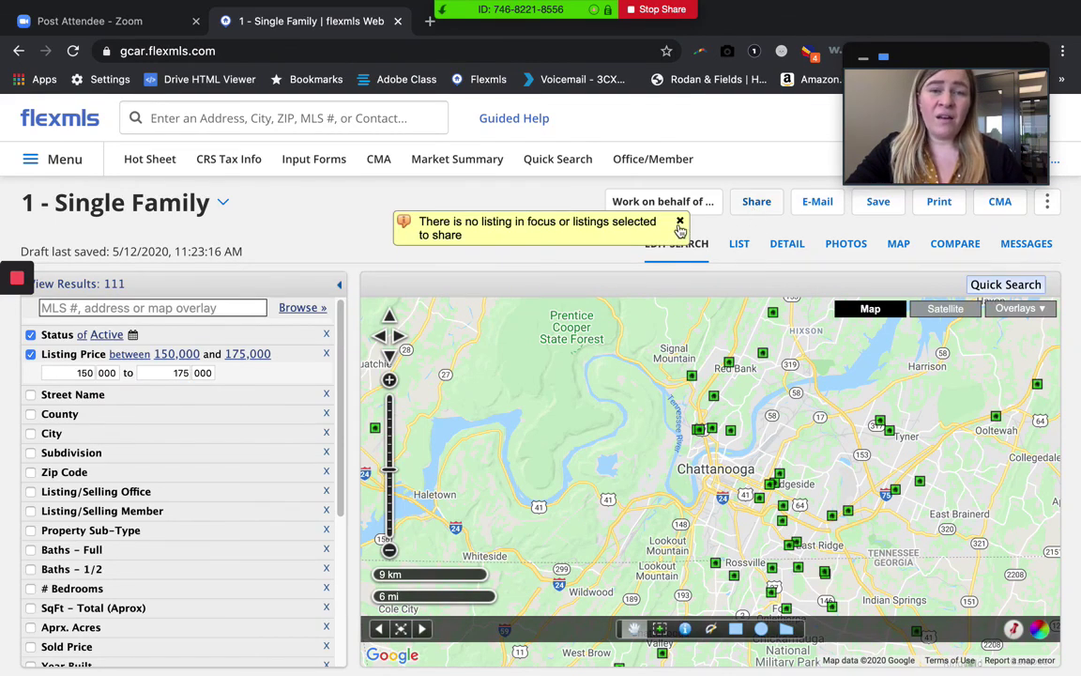
click(680, 221)
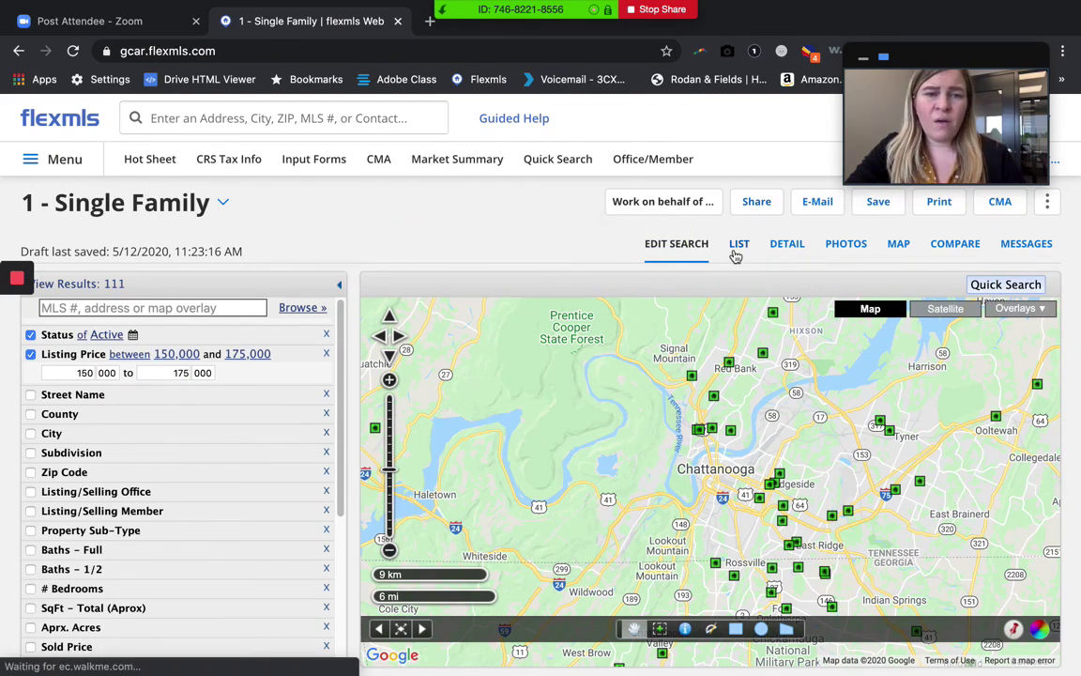
click(737, 247)
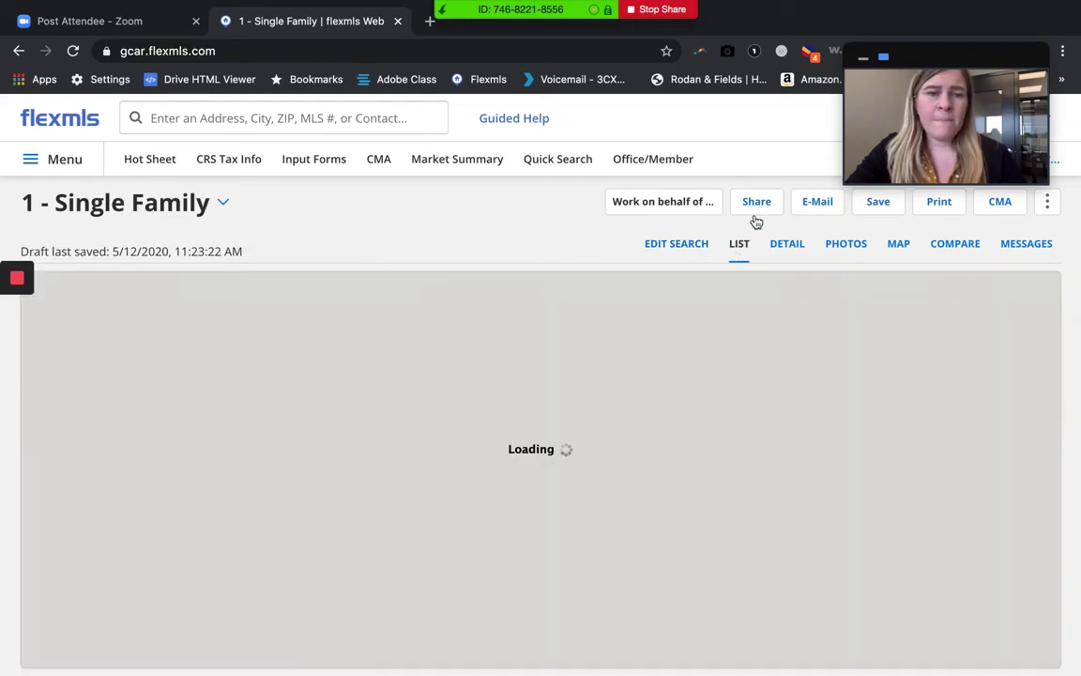